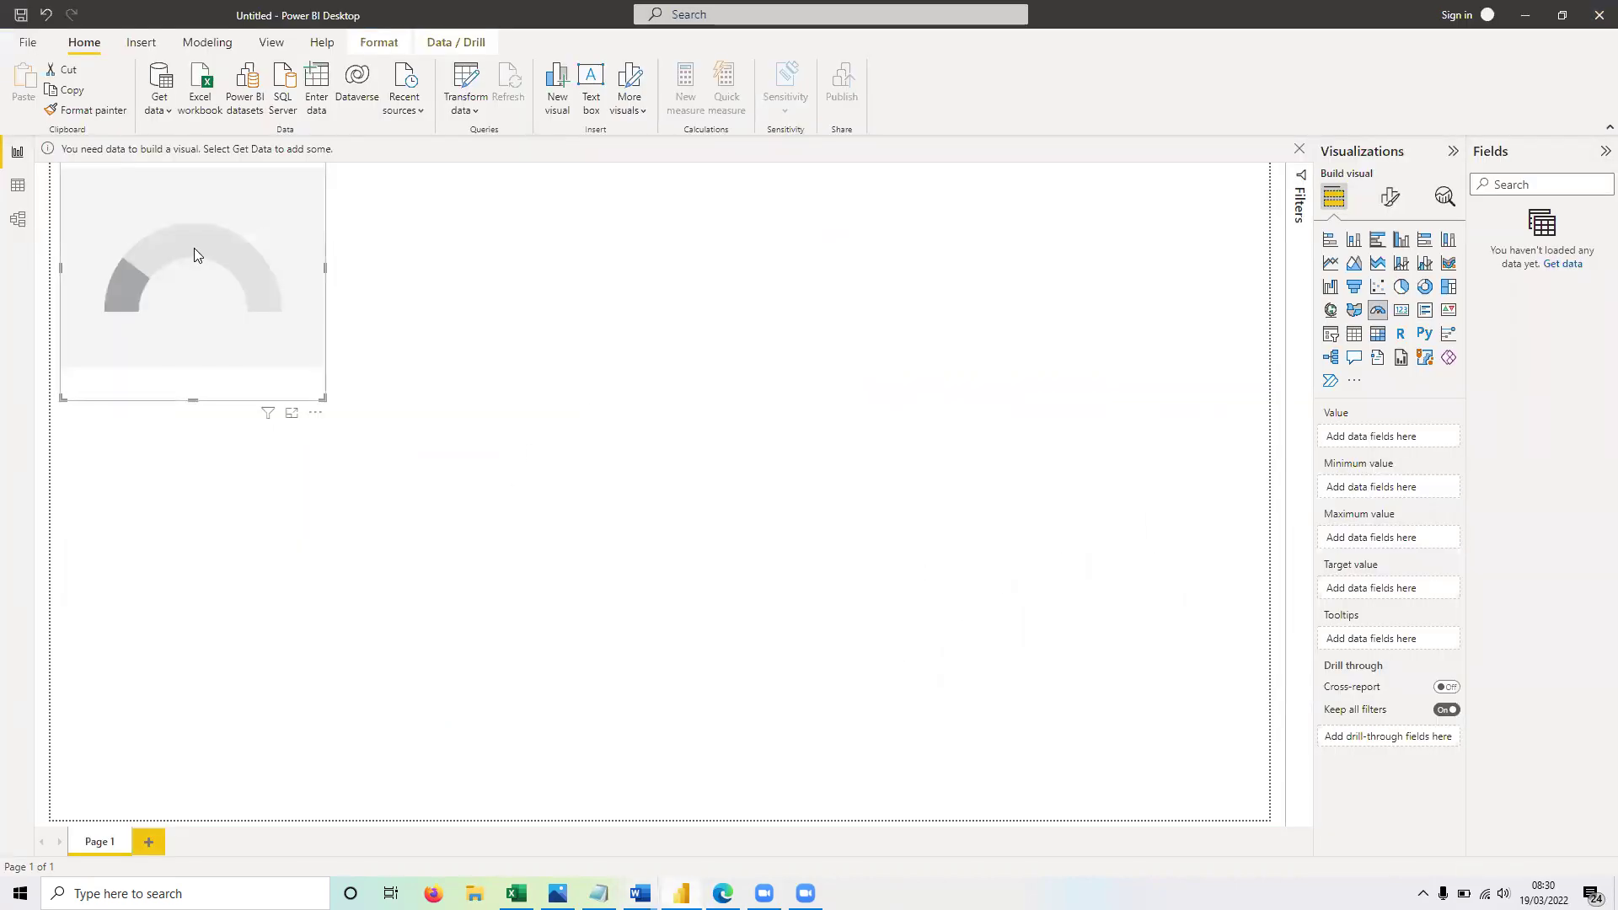
Step: Dismiss the missing-data notice, delete the empty gauge visual from Page 1, and expand the Filters pane
{"action": "left_click", "coordinate": [1298, 149]}
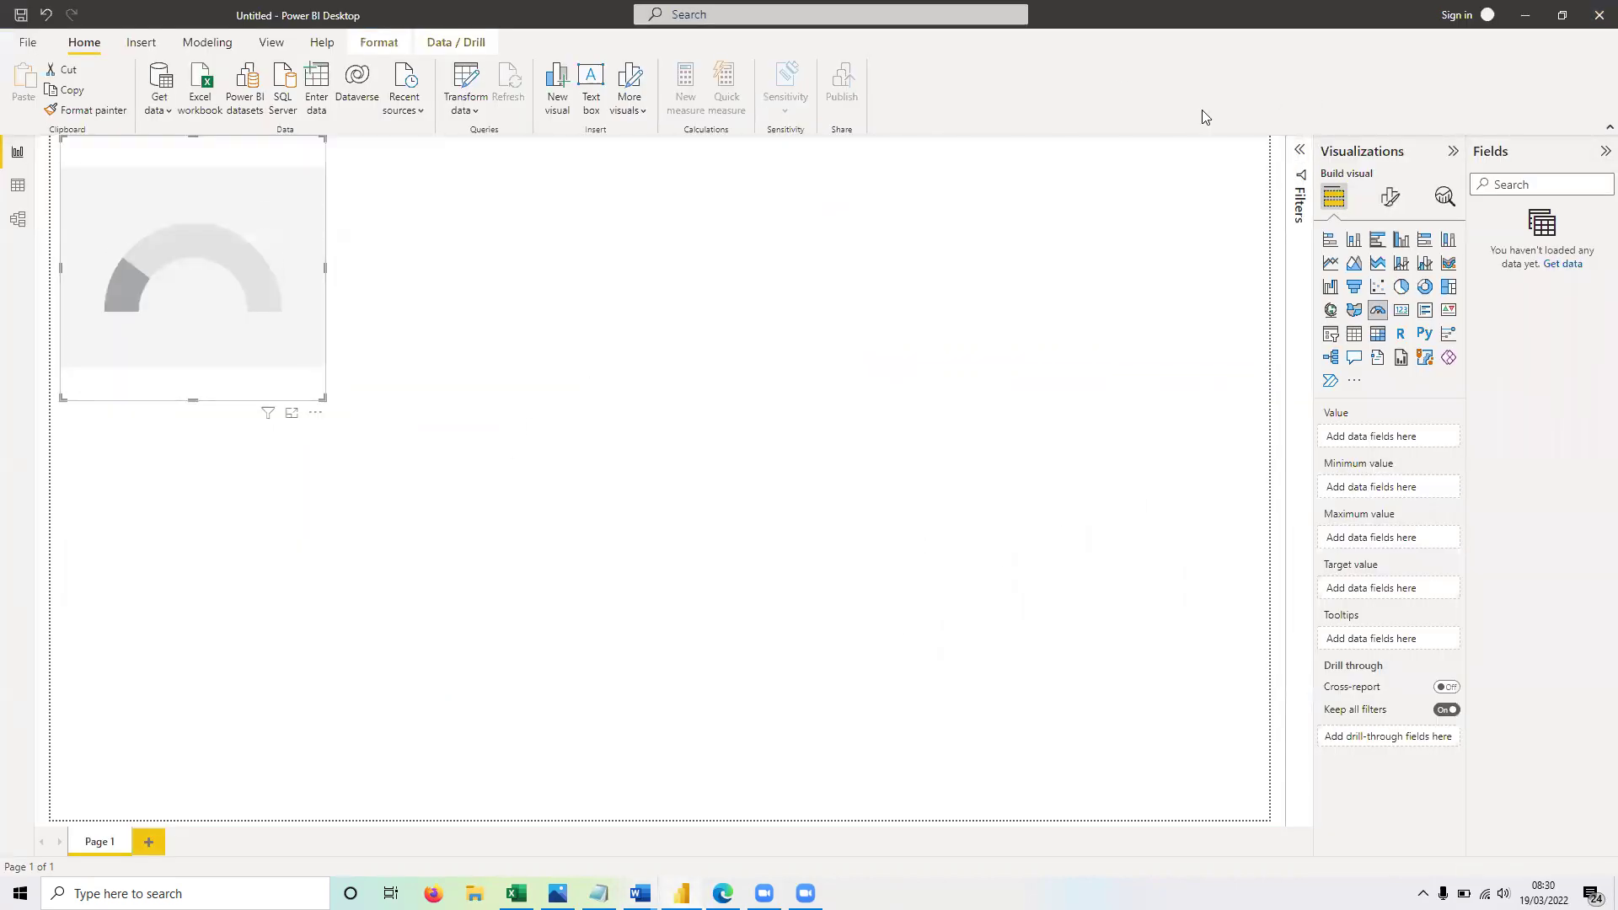
{"action": "left_click_drag", "start_coordinate": [208, 206], "coordinate": [170, 250]}
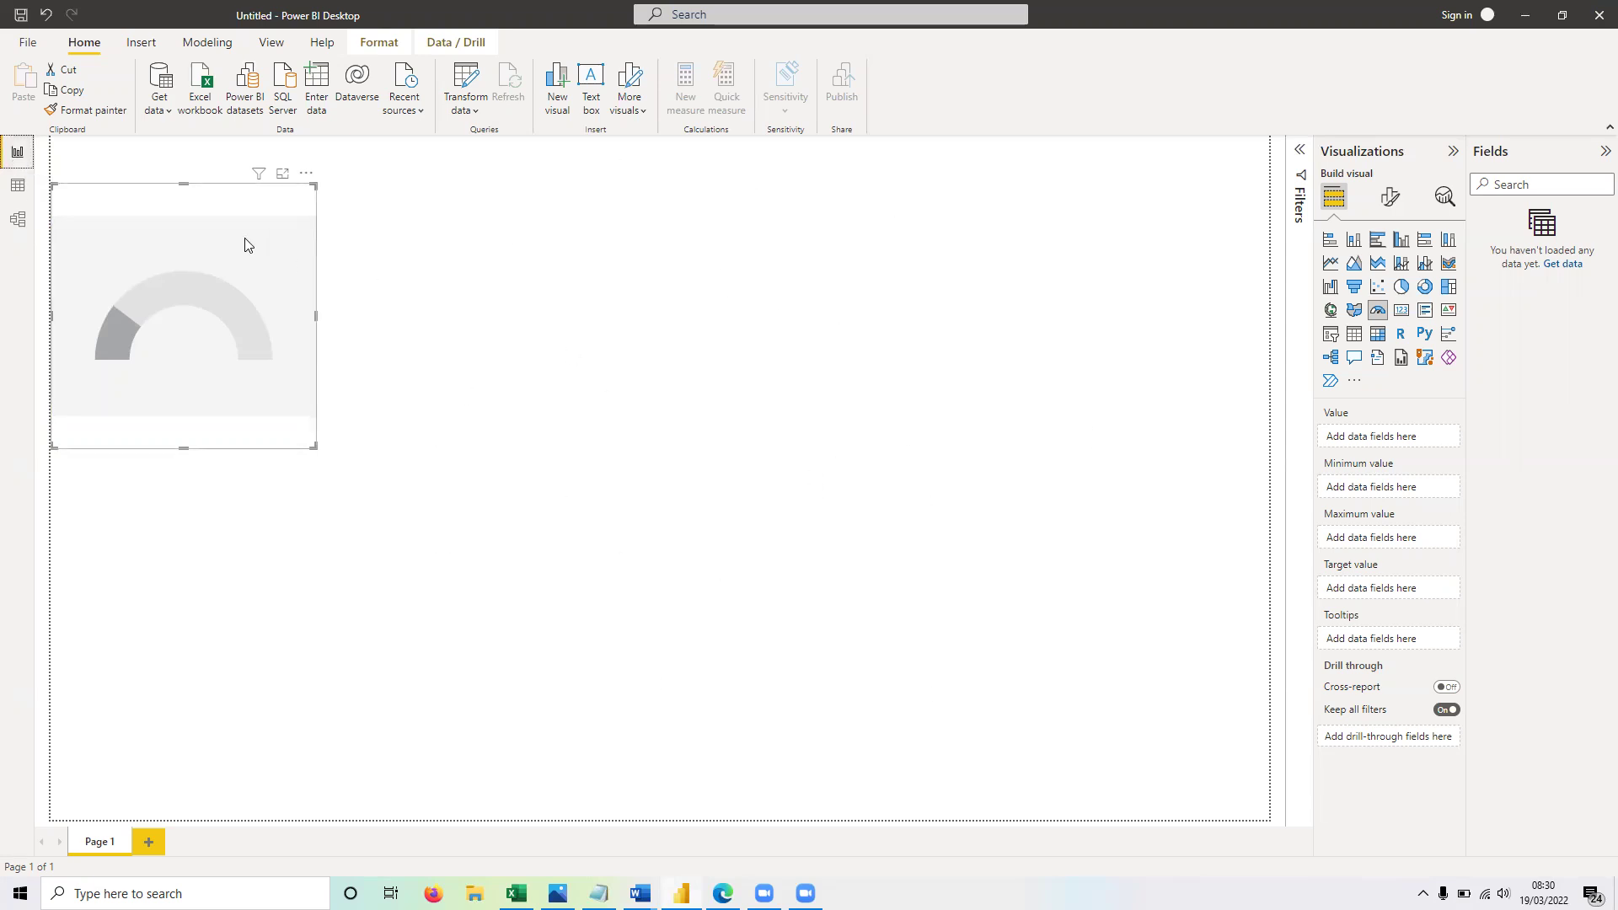
{"action": "key", "text": "Delete"}
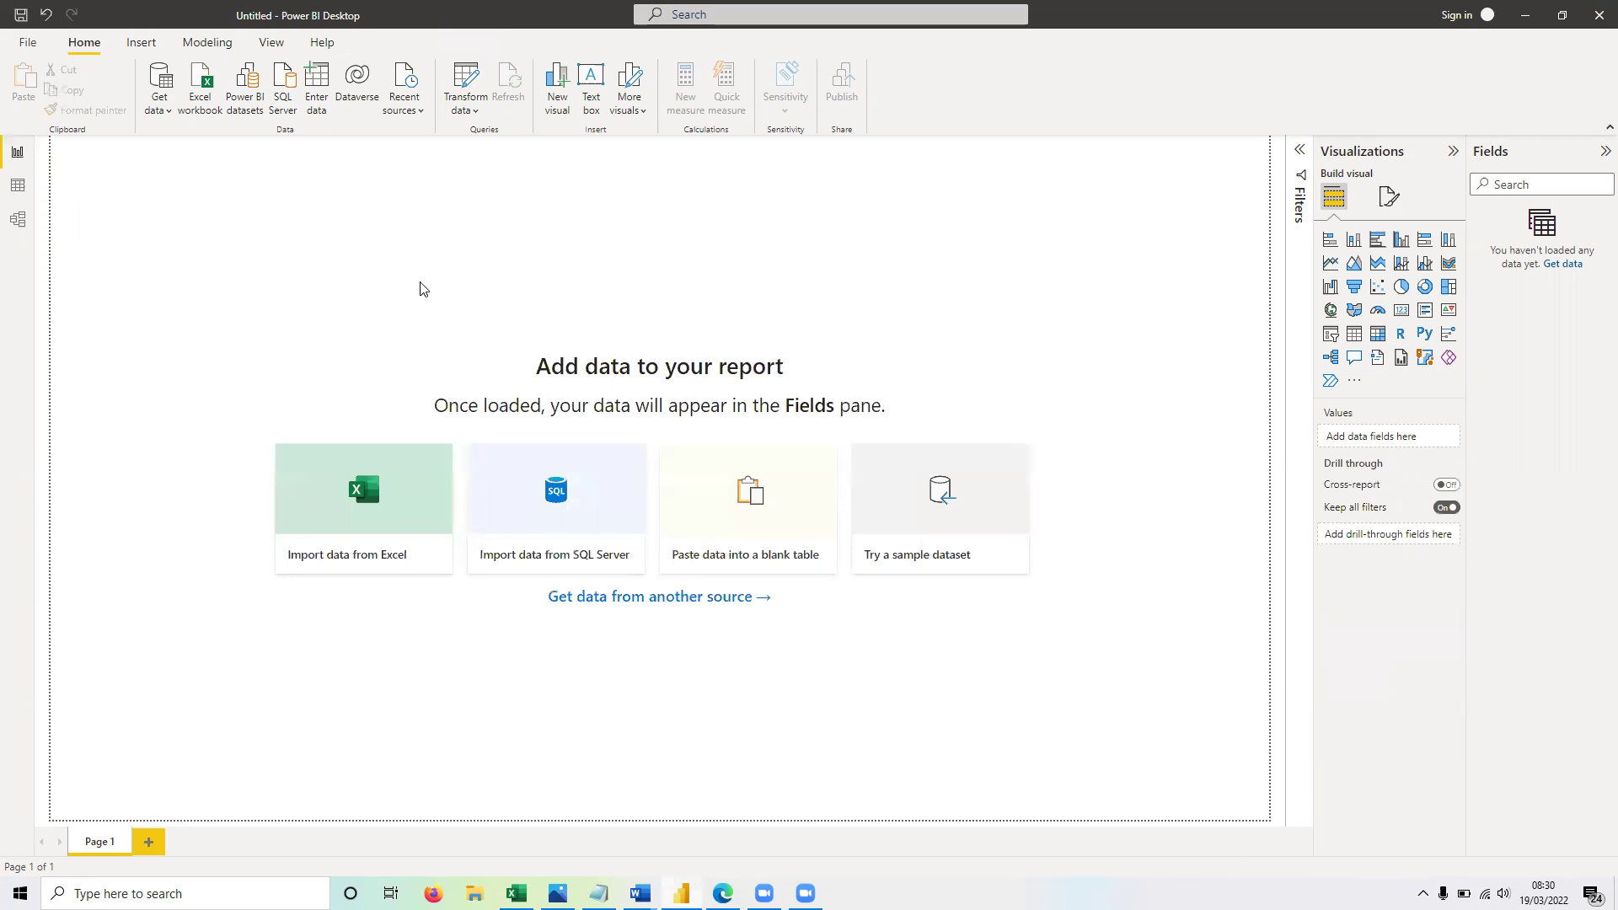
{"action": "left_click", "coordinate": [1303, 152]}
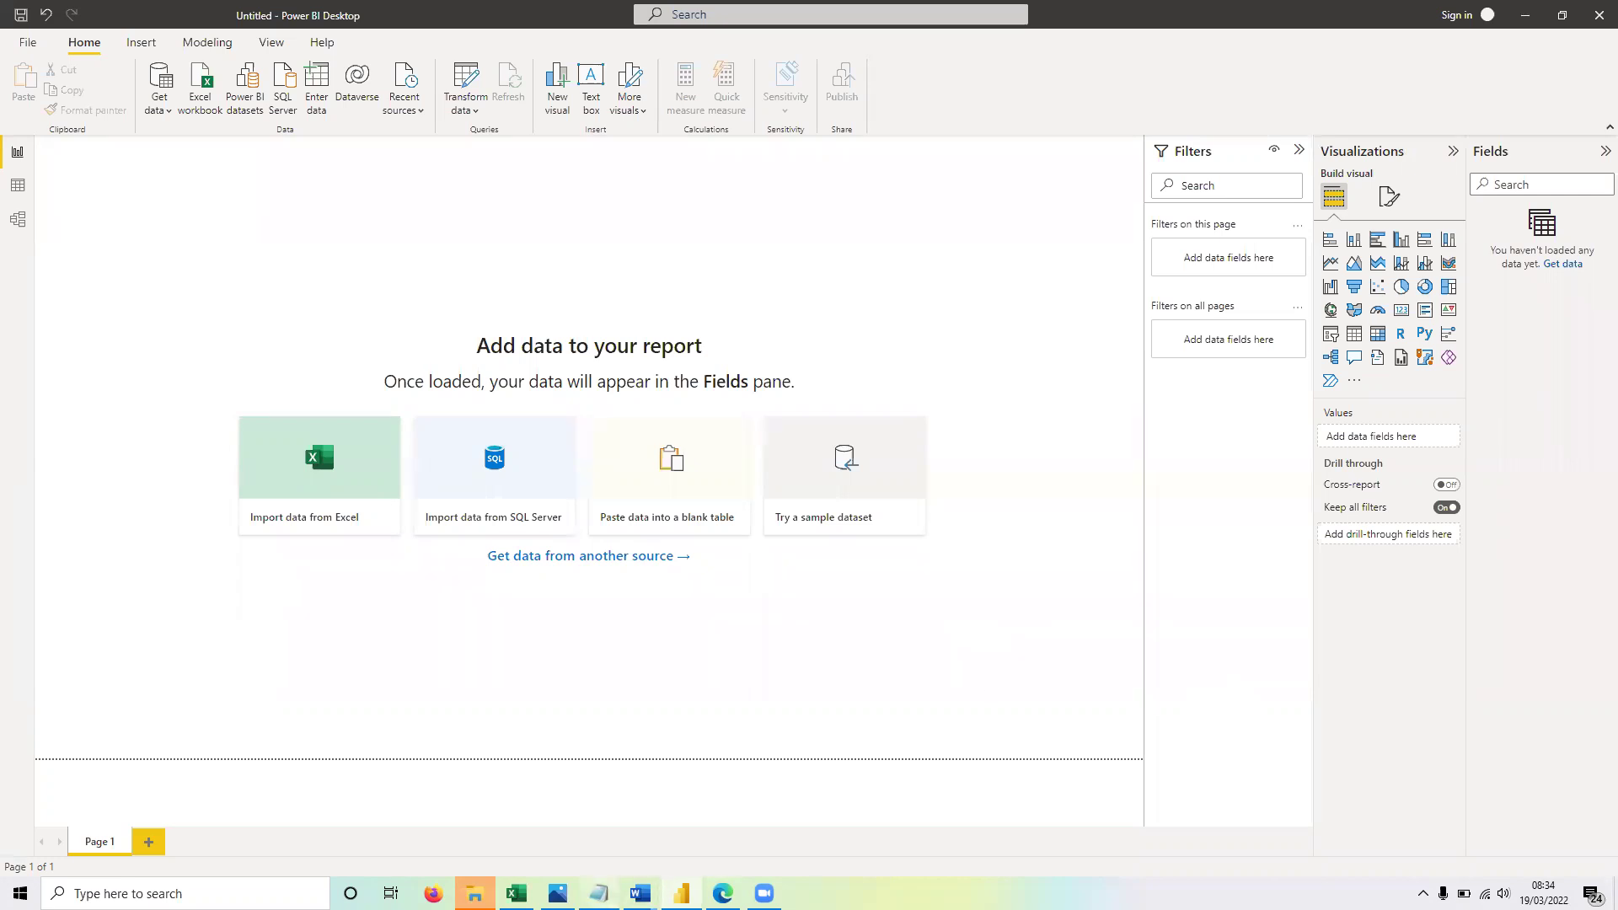
Step: Switch to Notepad and start a new note with the heading POWER PLATFORM followed by a blank line
{"action": "left_click", "coordinate": [598, 893]}
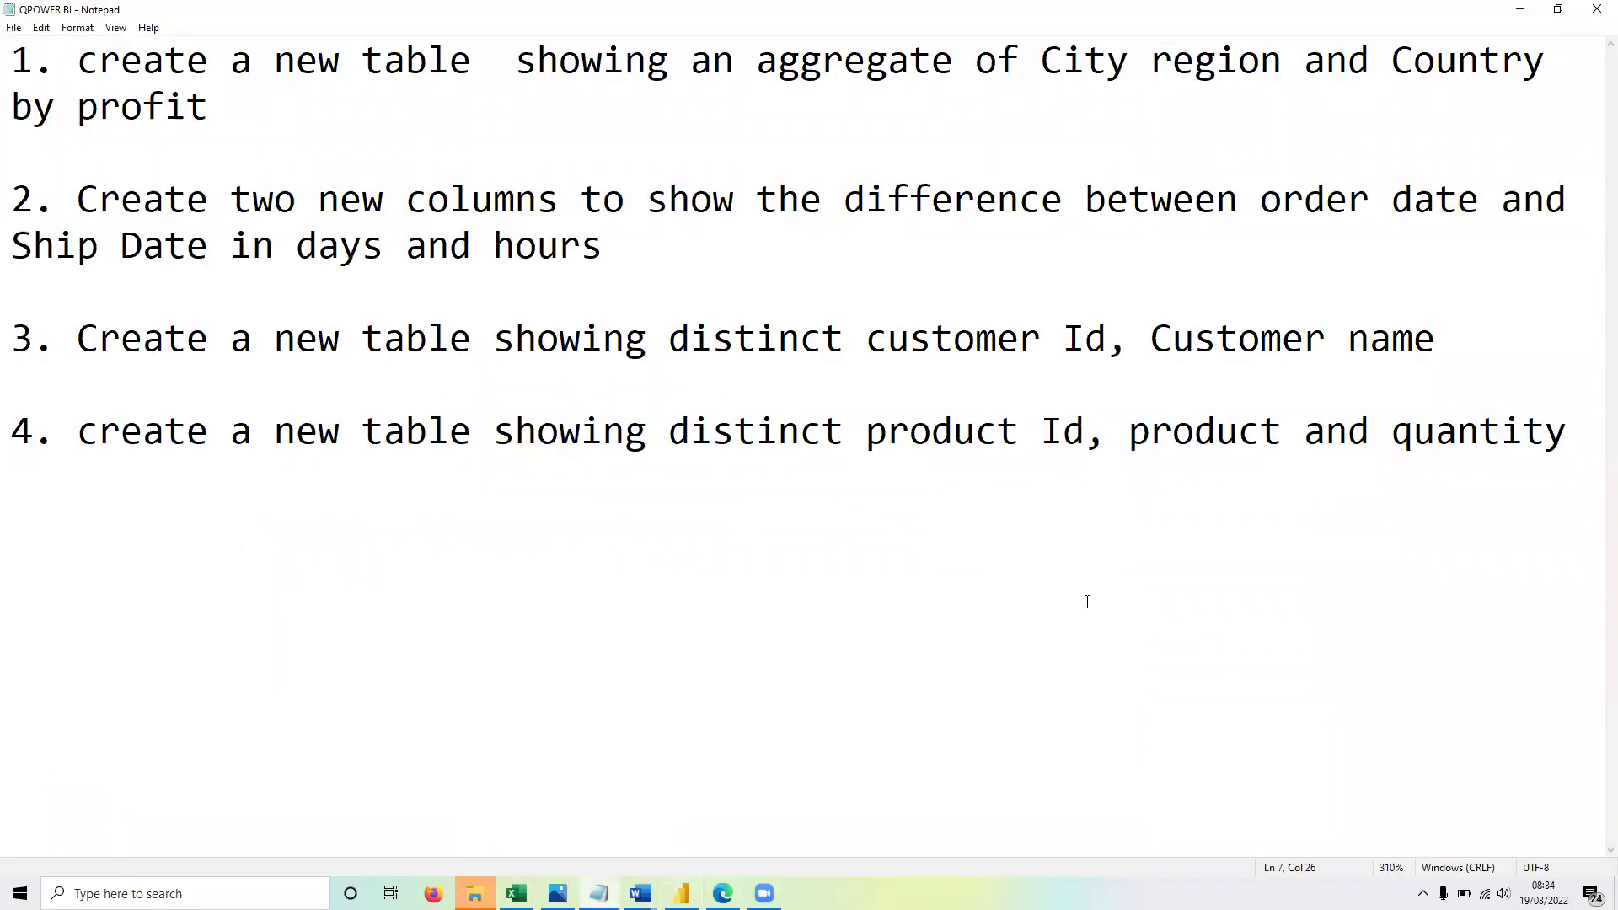
{"action": "key", "text": "ctrl+n"}
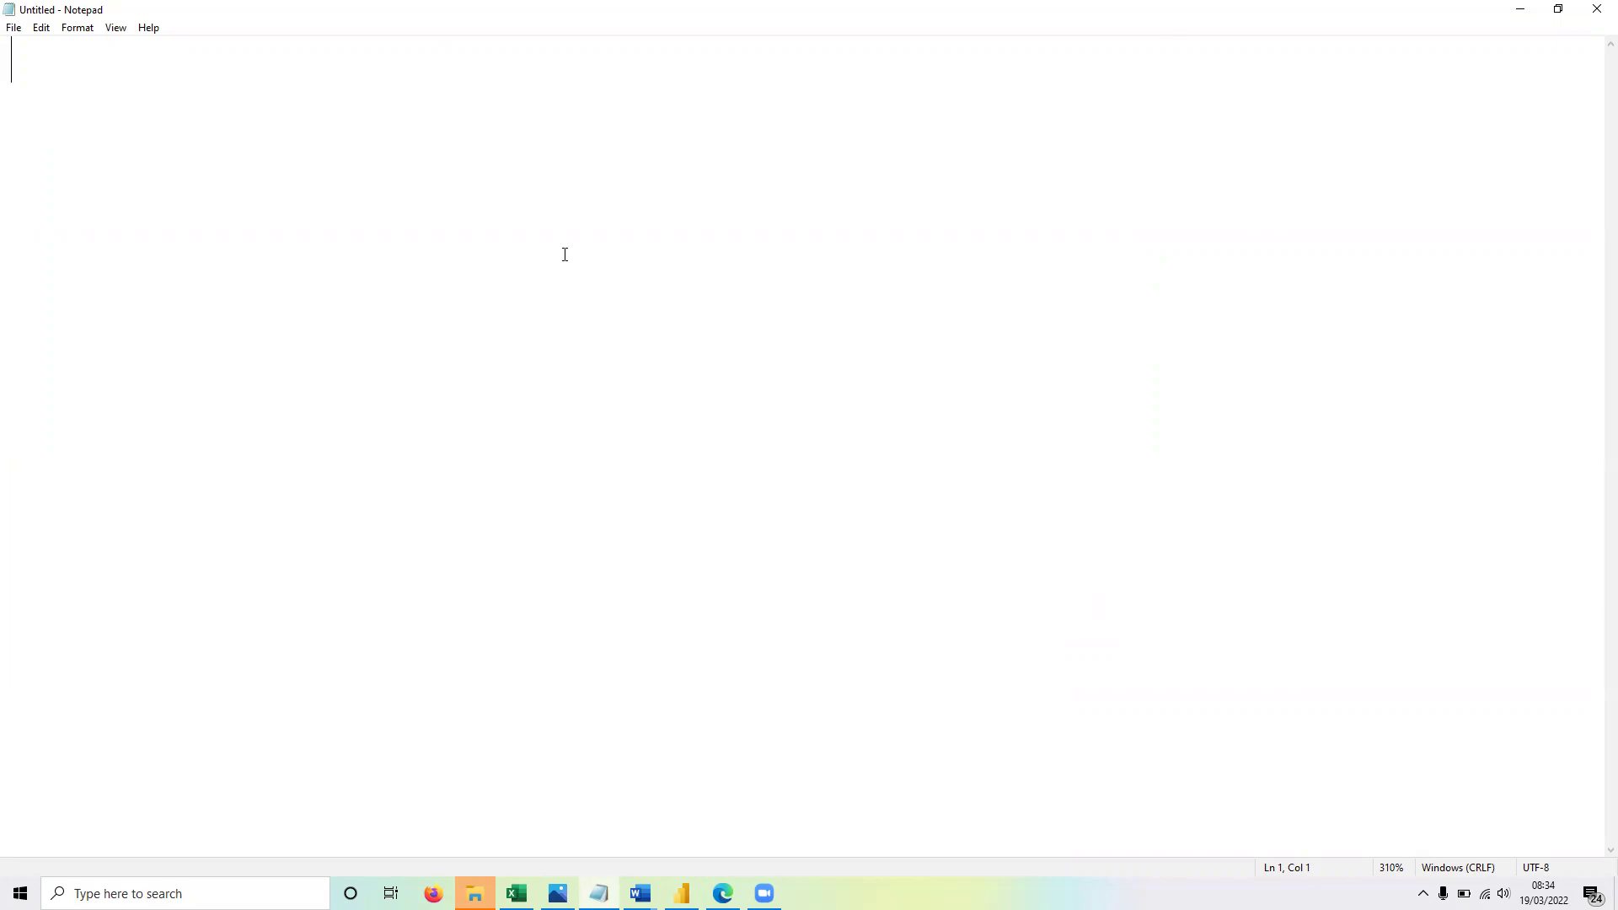
{"action": "type", "text": "poer"}
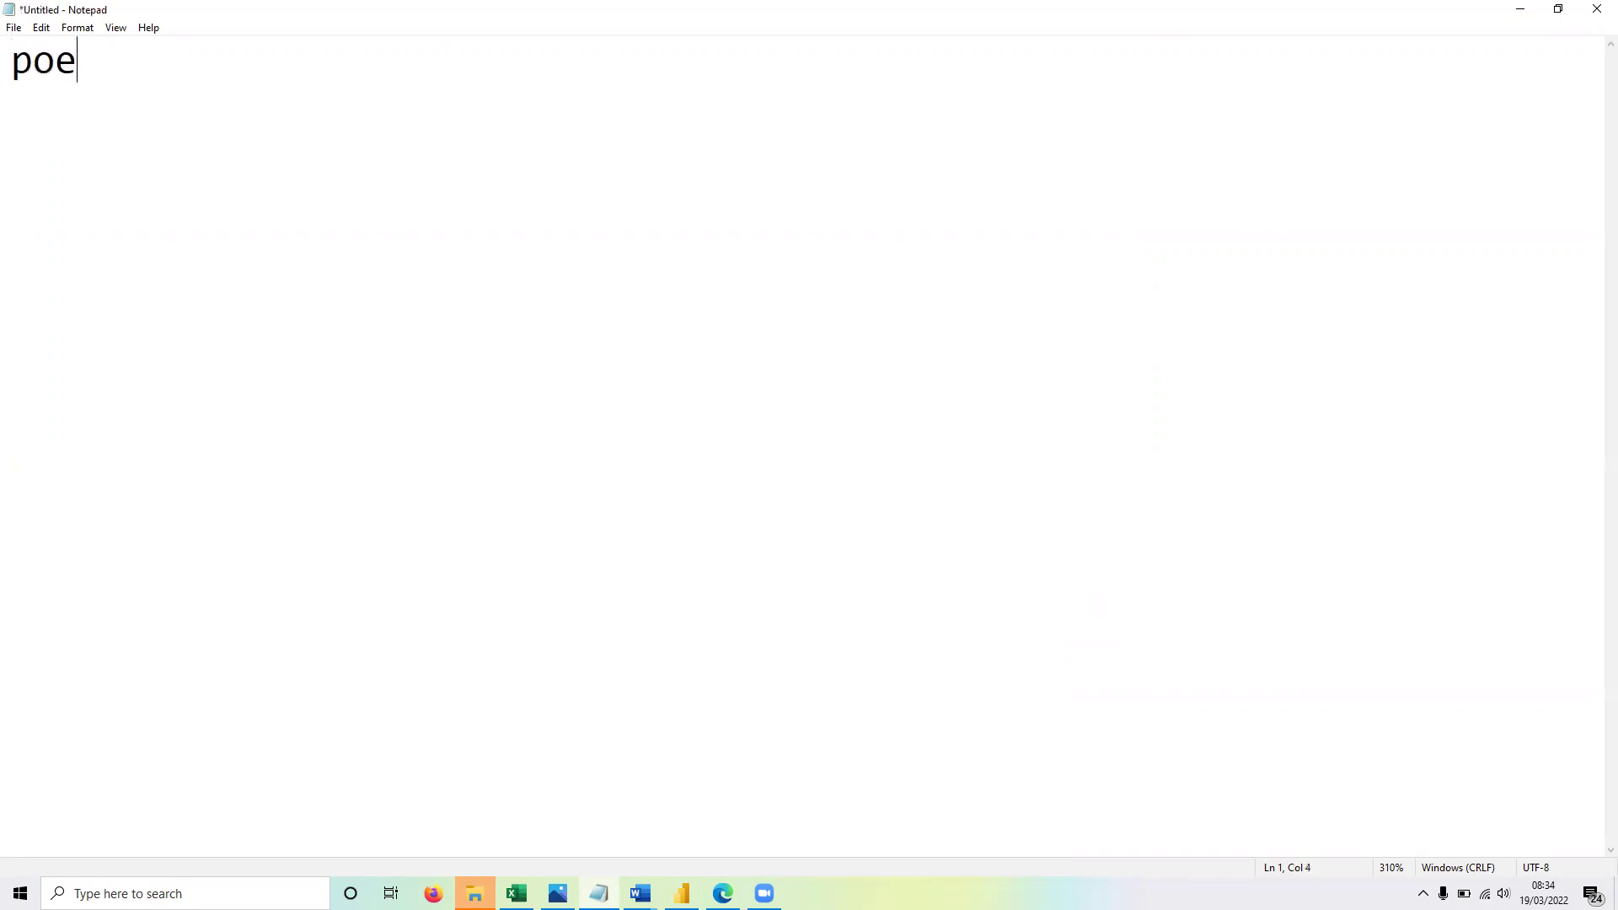
{"action": "key", "text": "BackSpace"}
{"action": "key", "text": "BackSpace"}
{"action": "key", "text": "BackSpace"}
{"action": "key", "text": "BackSpace"}
{"action": "key", "text": "Caps_Lock"}
{"action": "type", "text": "P"}
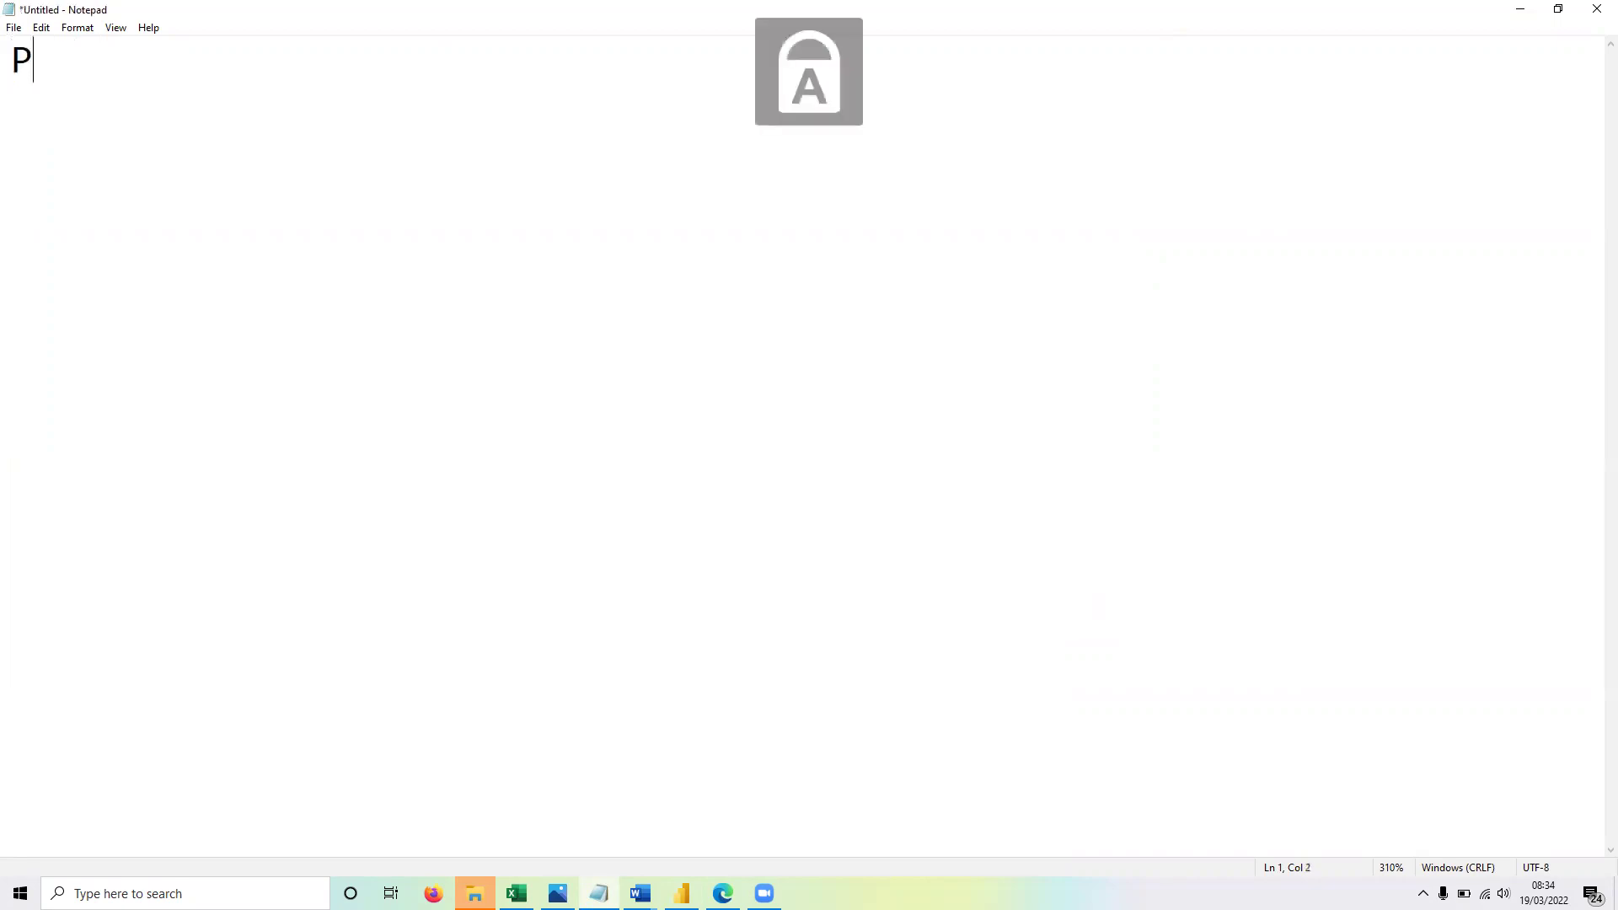
{"action": "type", "text": "OWER PL"}
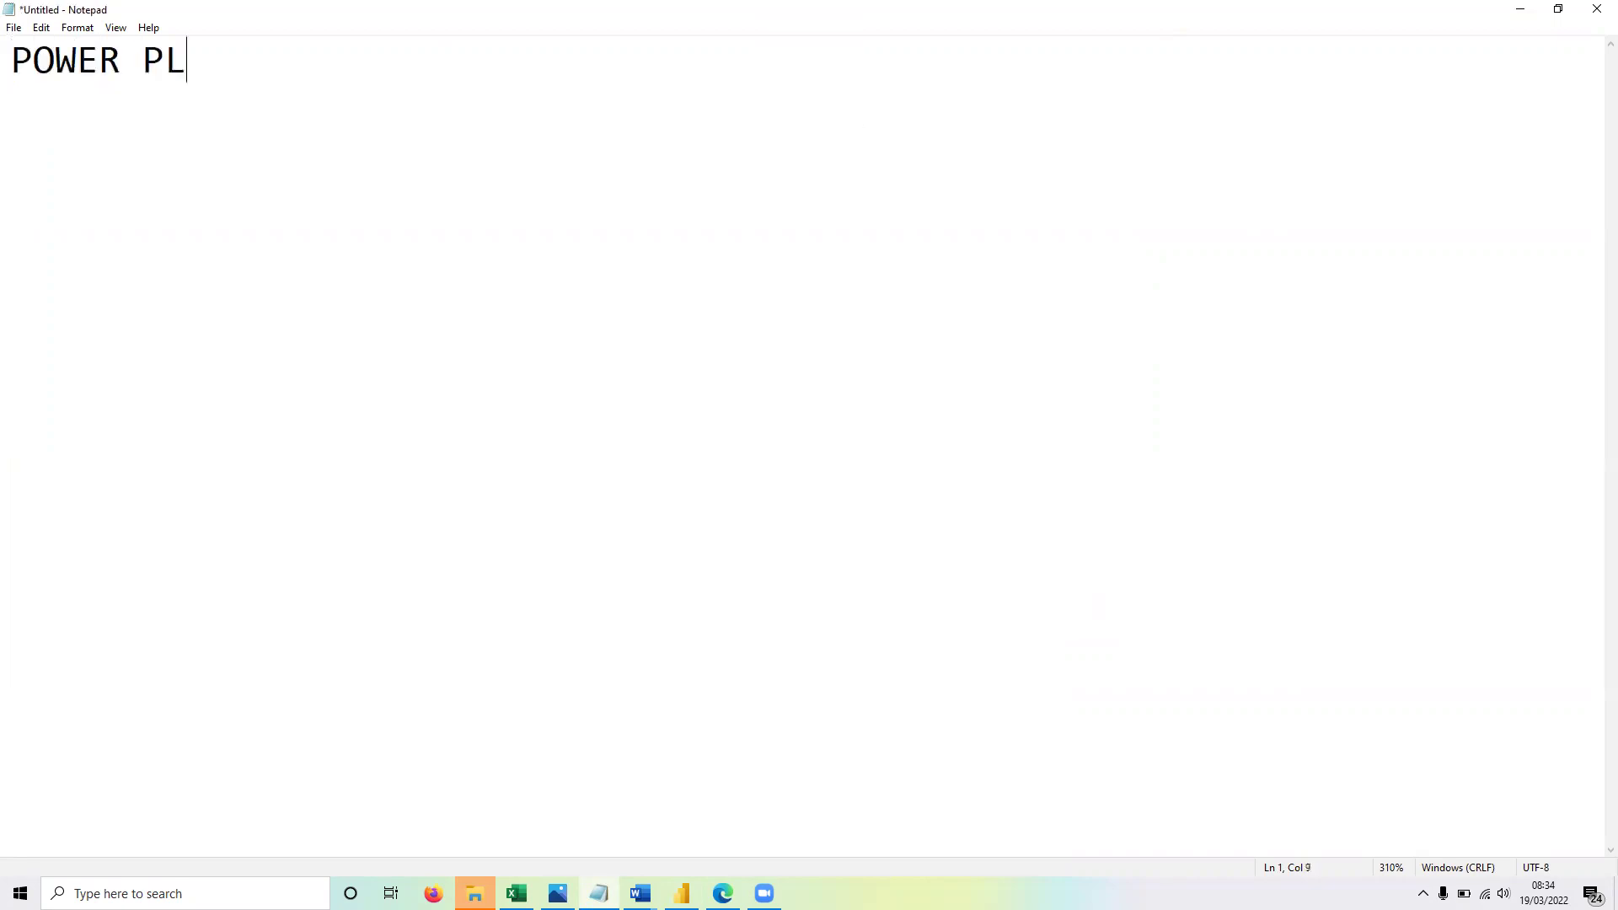
{"action": "type", "text": "ATFORM"}
{"action": "key", "text": "Return"}
{"action": "key", "text": "Return"}
Step: Add the list items "1. POWER APPS" and "2. POWER AUTOMATE" below the heading, separated by a blank line
{"action": "type", "text": "1. "}
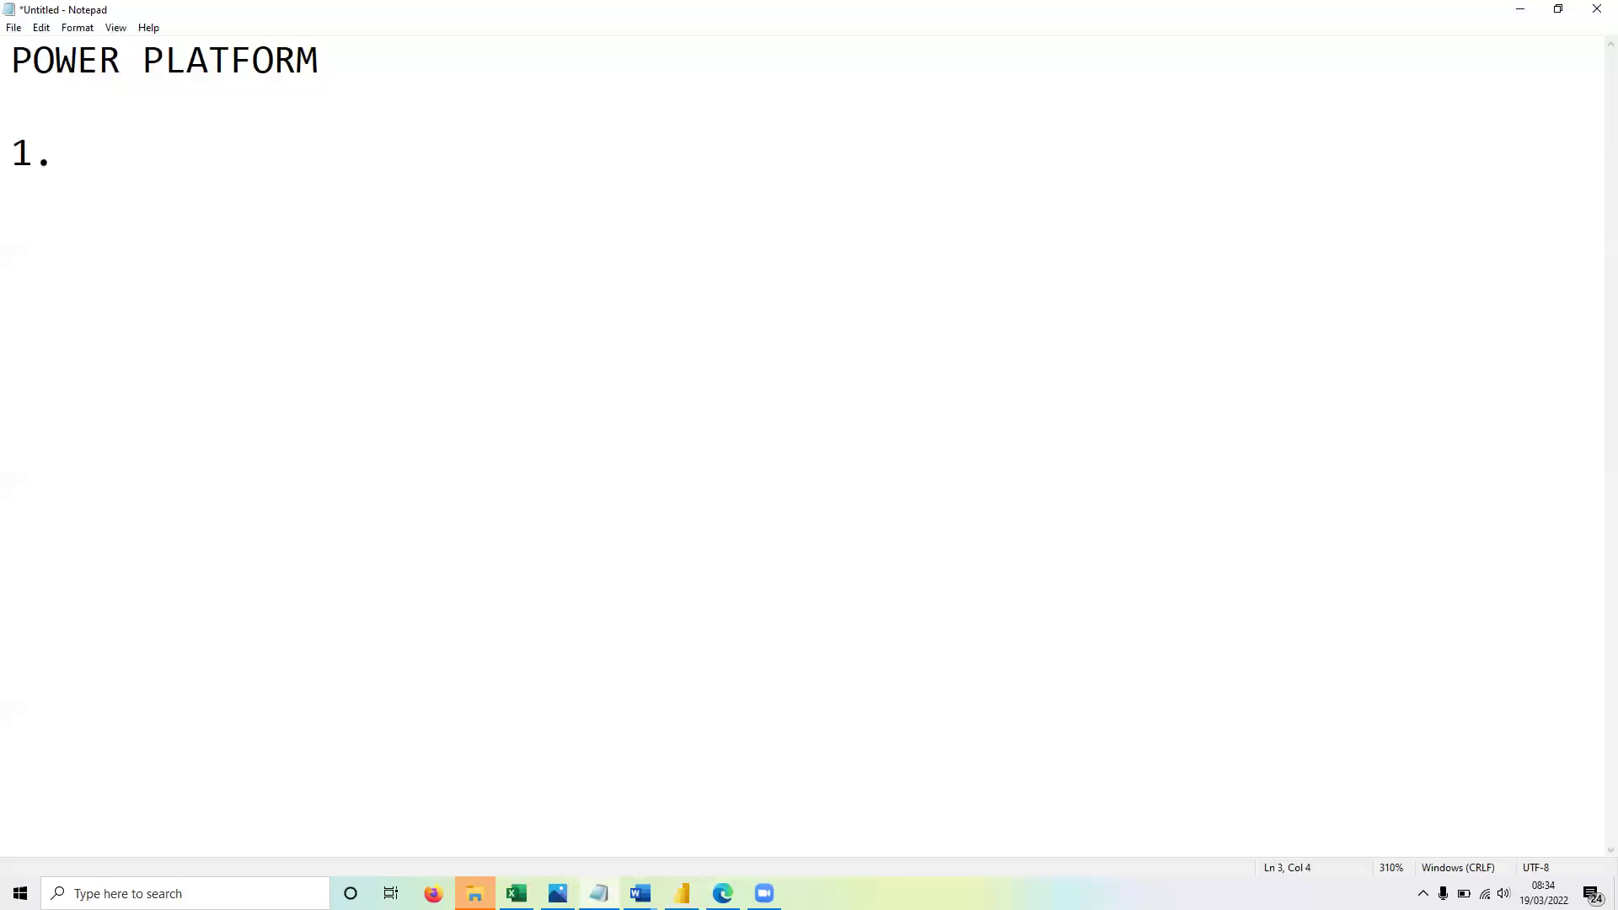
{"action": "type", "text": "POWER APPS"}
{"action": "key", "text": "Return"}
{"action": "key", "text": "Return"}
{"action": "type", "text": "\\"}
{"action": "key", "text": "BackSpace"}
{"action": "type", "text": "2. "}
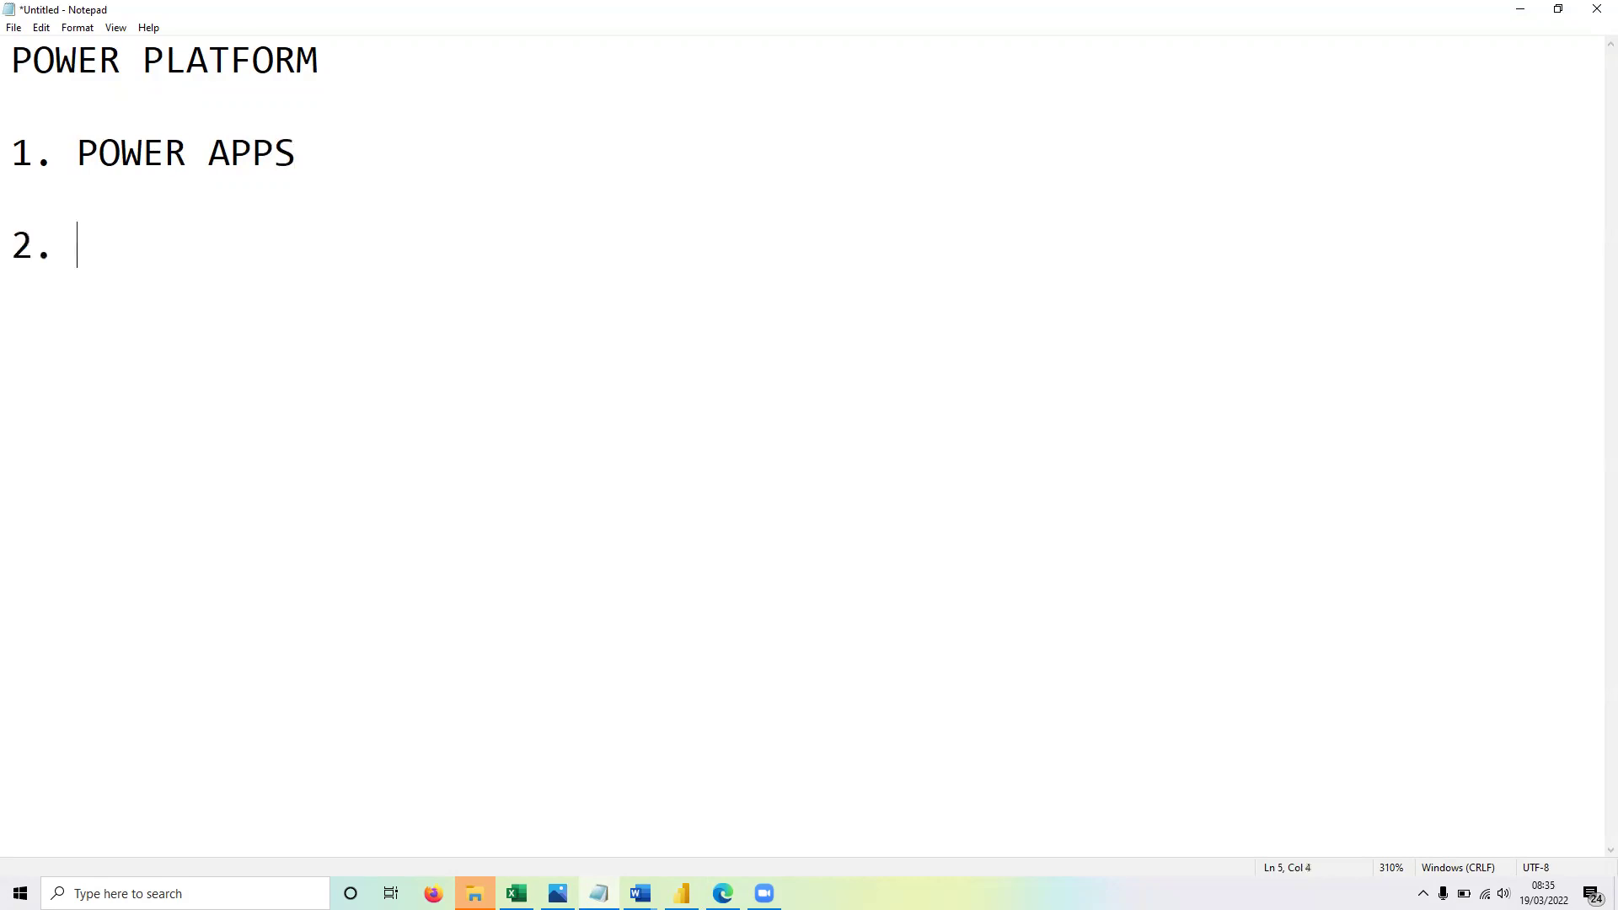
{"action": "type", "text": "POWER AUTOMATE"}
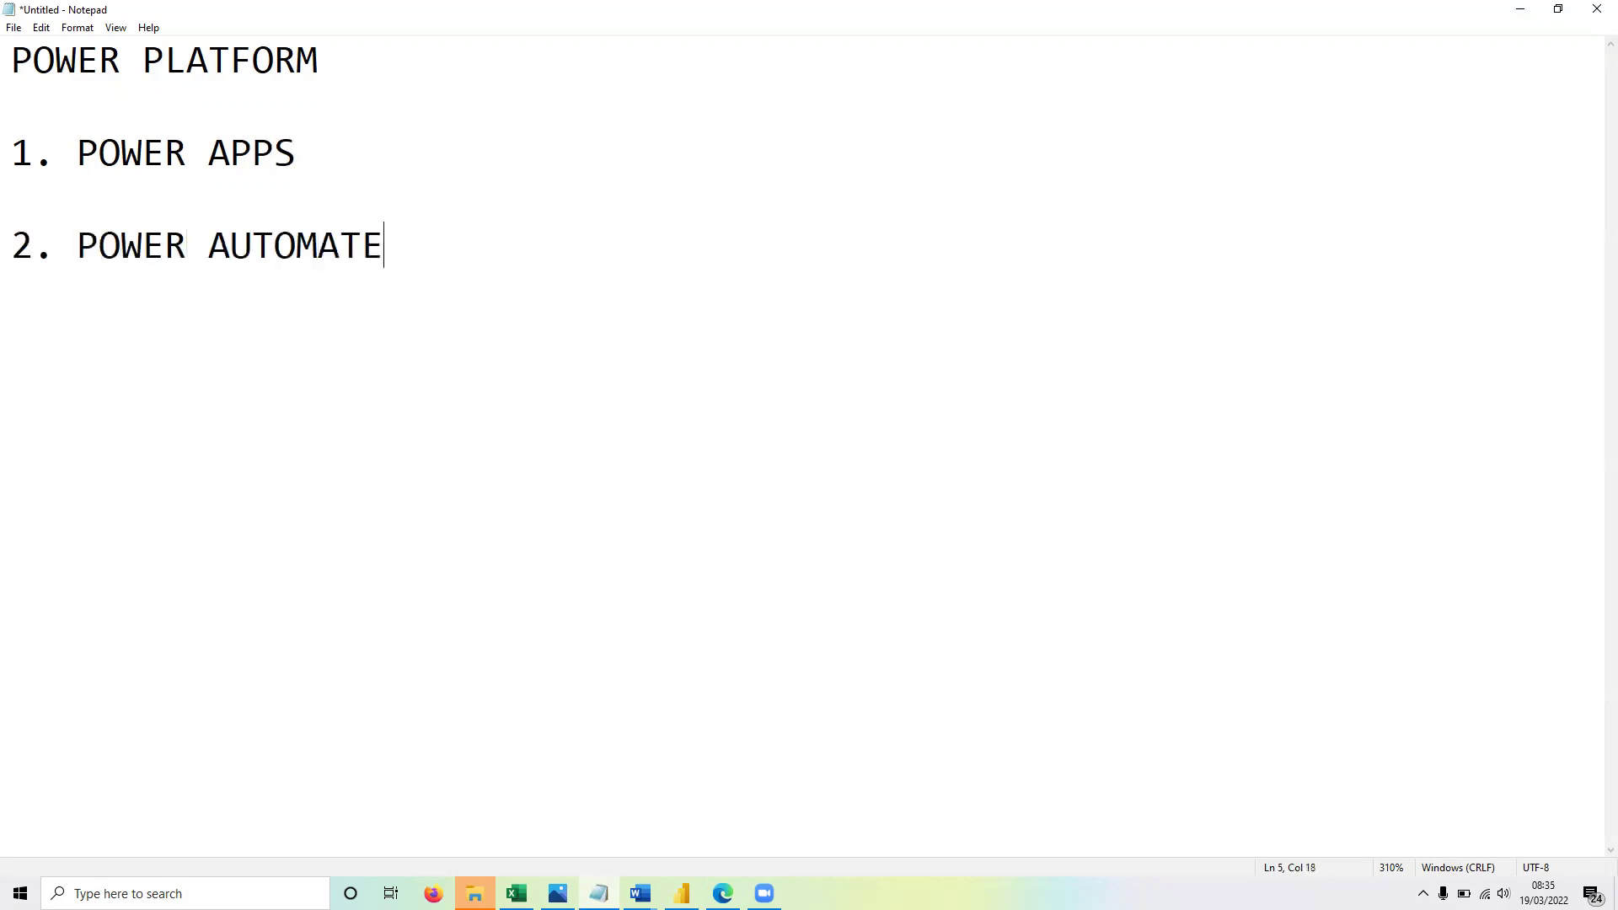
Step: Add the items "3. POWER BI" and "4. POWER VIRTUAL AGENT" to the list, each after a blank line
{"action": "key", "text": "Return"}
{"action": "key", "text": "Return"}
{"action": "type", "text": "3. POW"}
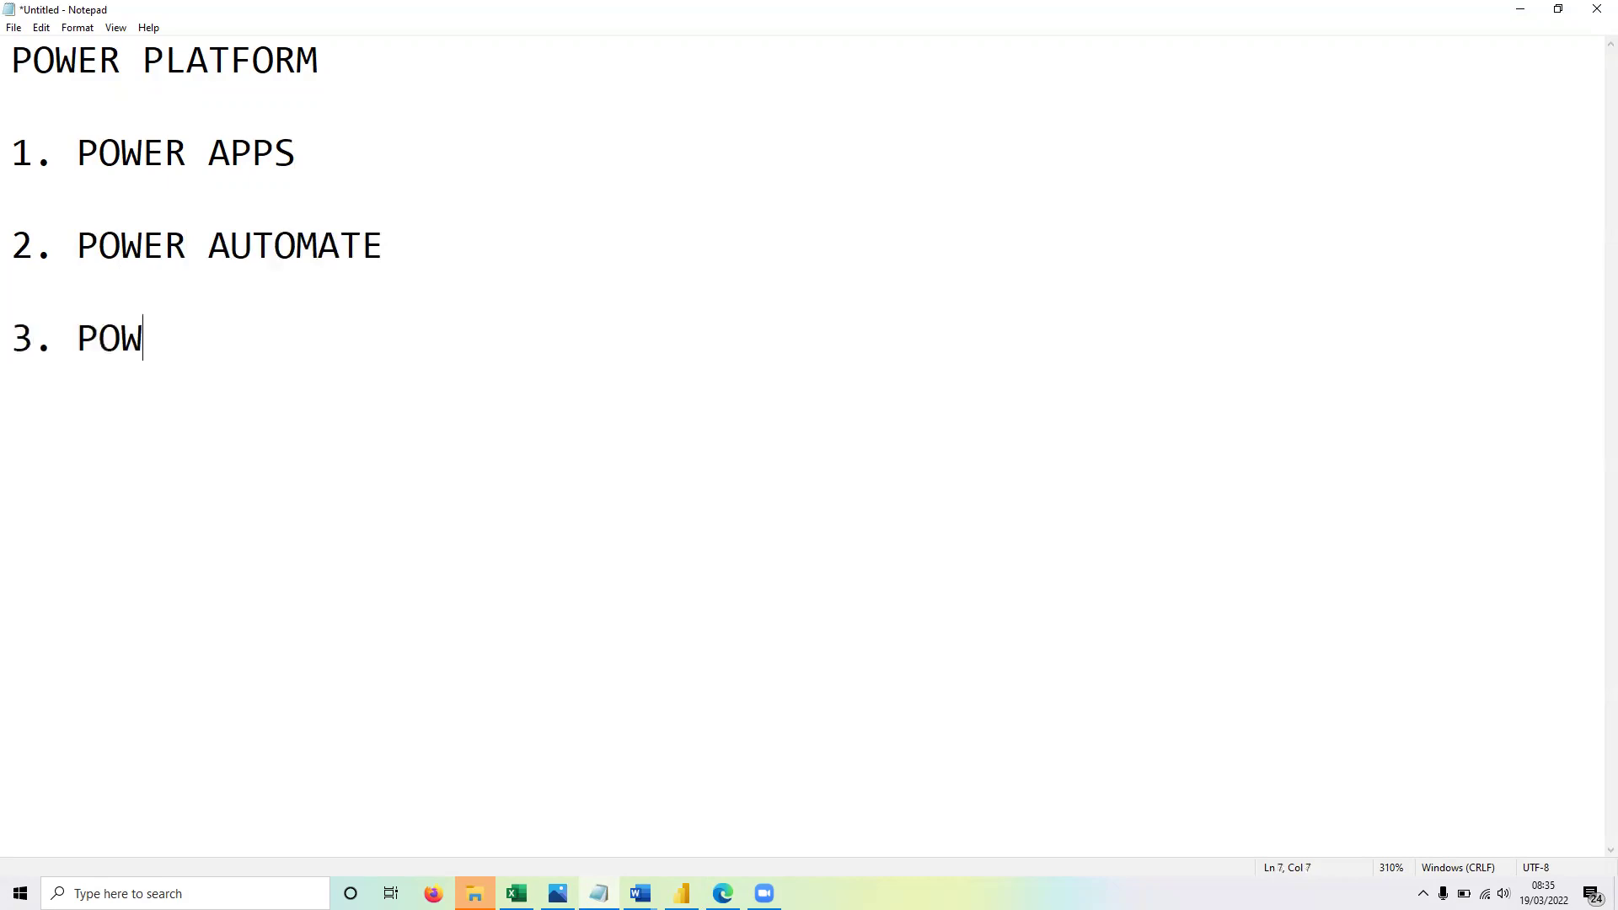
{"action": "type", "text": "ER BI"}
{"action": "key", "text": "Return"}
{"action": "key", "text": "Return"}
{"action": "type", "text": "4. POWER"}
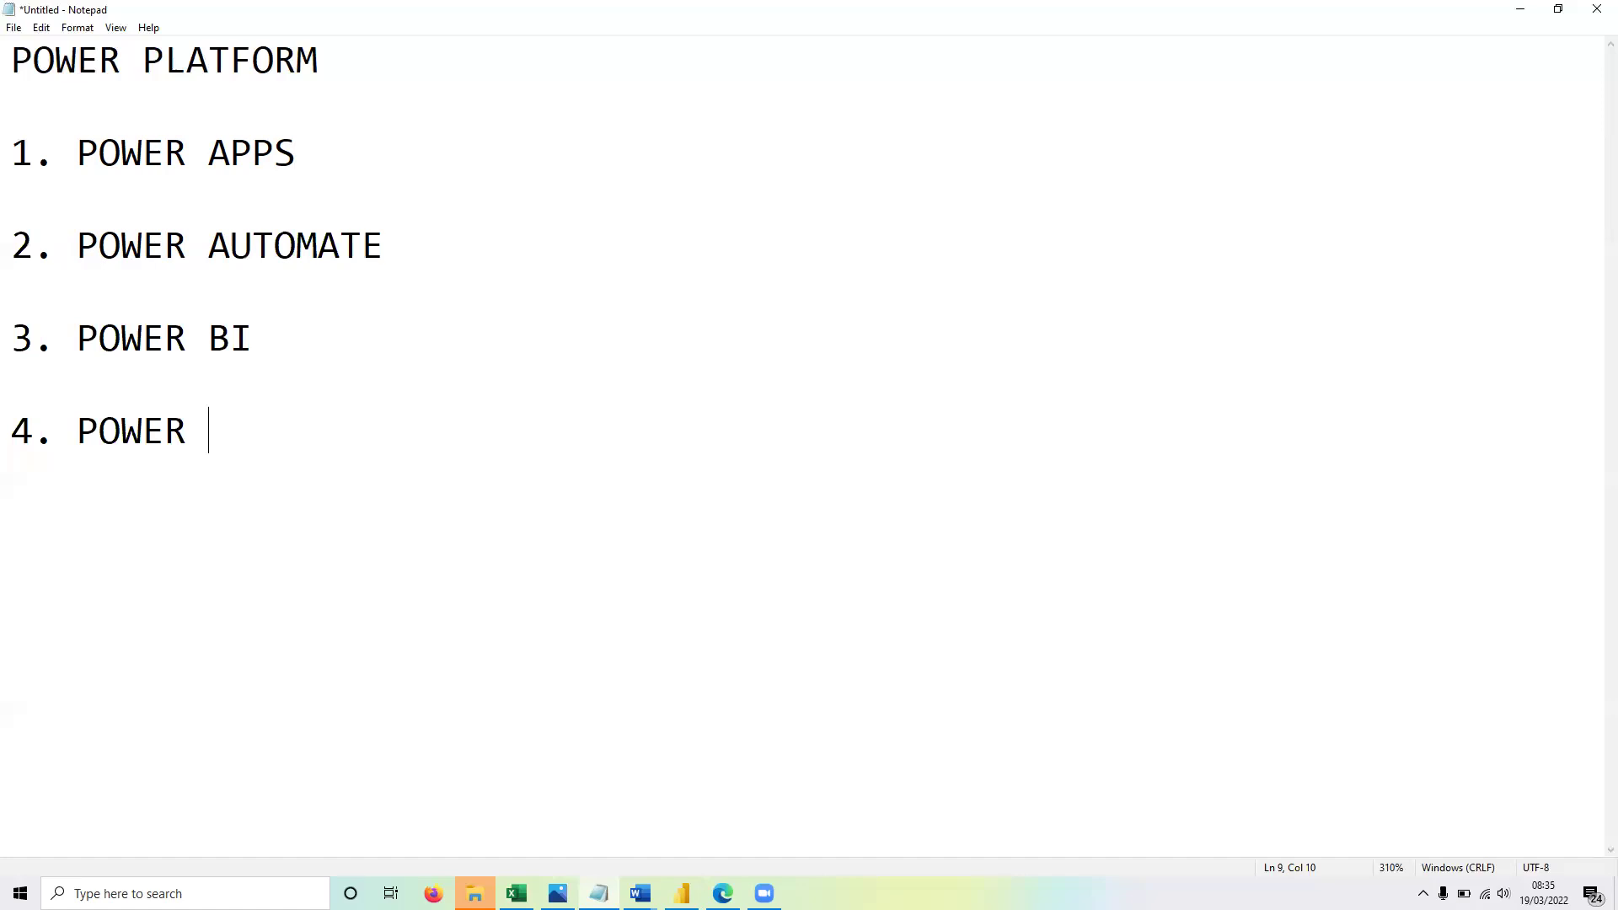
{"action": "type", "text": "VIRTU"}
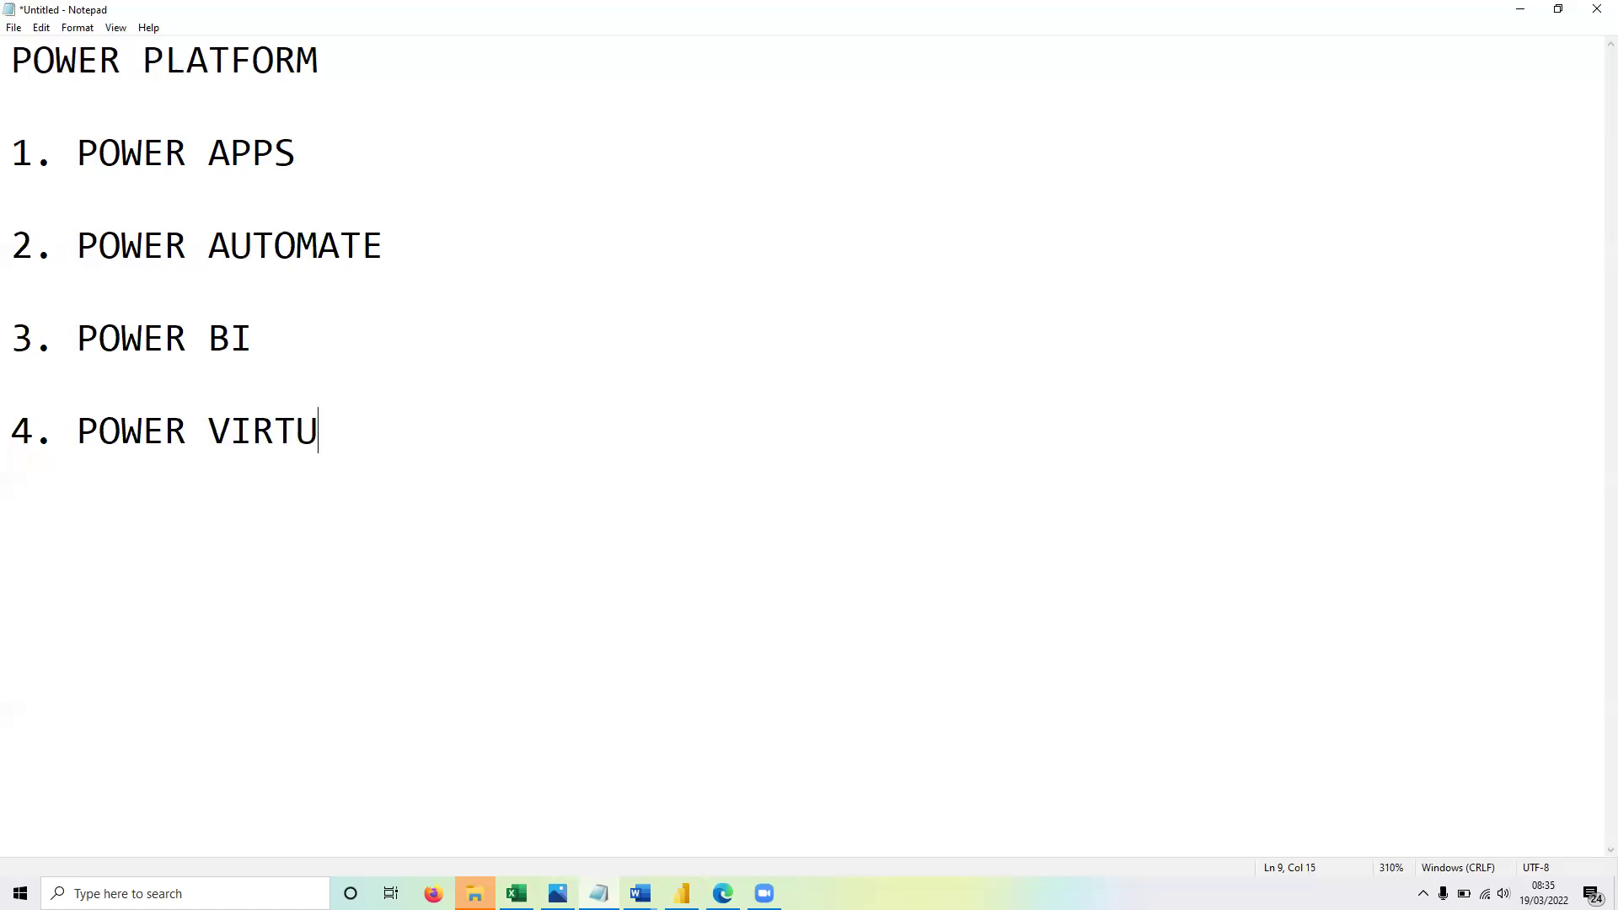
{"action": "type", "text": "AL AGENR"}
{"action": "key", "text": "Return"}
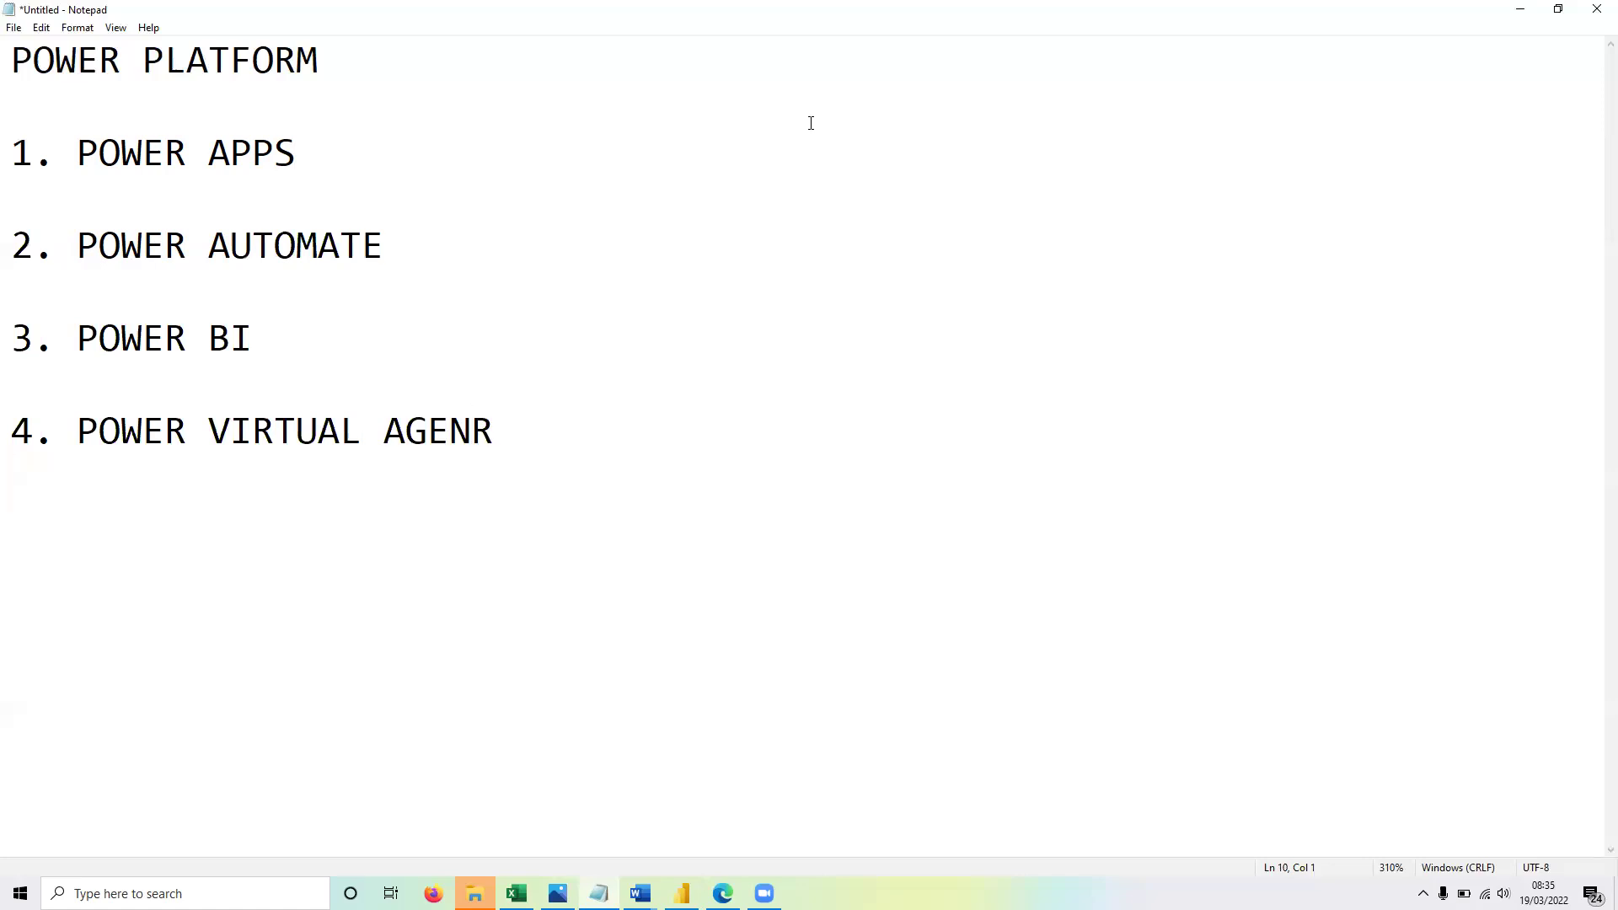
{"action": "left_click", "coordinate": [495, 430]}
{"action": "key", "text": "BackSpace"}
{"action": "type", "text": "T"}
Step: Add "5. POWER QUERY", "6. POWER PIVOT" and "7. POWER VIEW" to the list, and delete these three items again
{"action": "key", "text": "Return"}
{"action": "key", "text": "Return"}
{"action": "type", "text": "5. POWER QUERY"}
{"action": "key", "text": "Return"}
{"action": "key", "text": "Return"}
{"action": "type", "text": "6. POWER N"}
{"action": "key", "text": "BackSpace"}
{"action": "type", "text": "PIVOT"}
{"action": "key", "text": "Return"}
{"action": "key", "text": "Return"}
{"action": "type", "text": "7. POWER "}
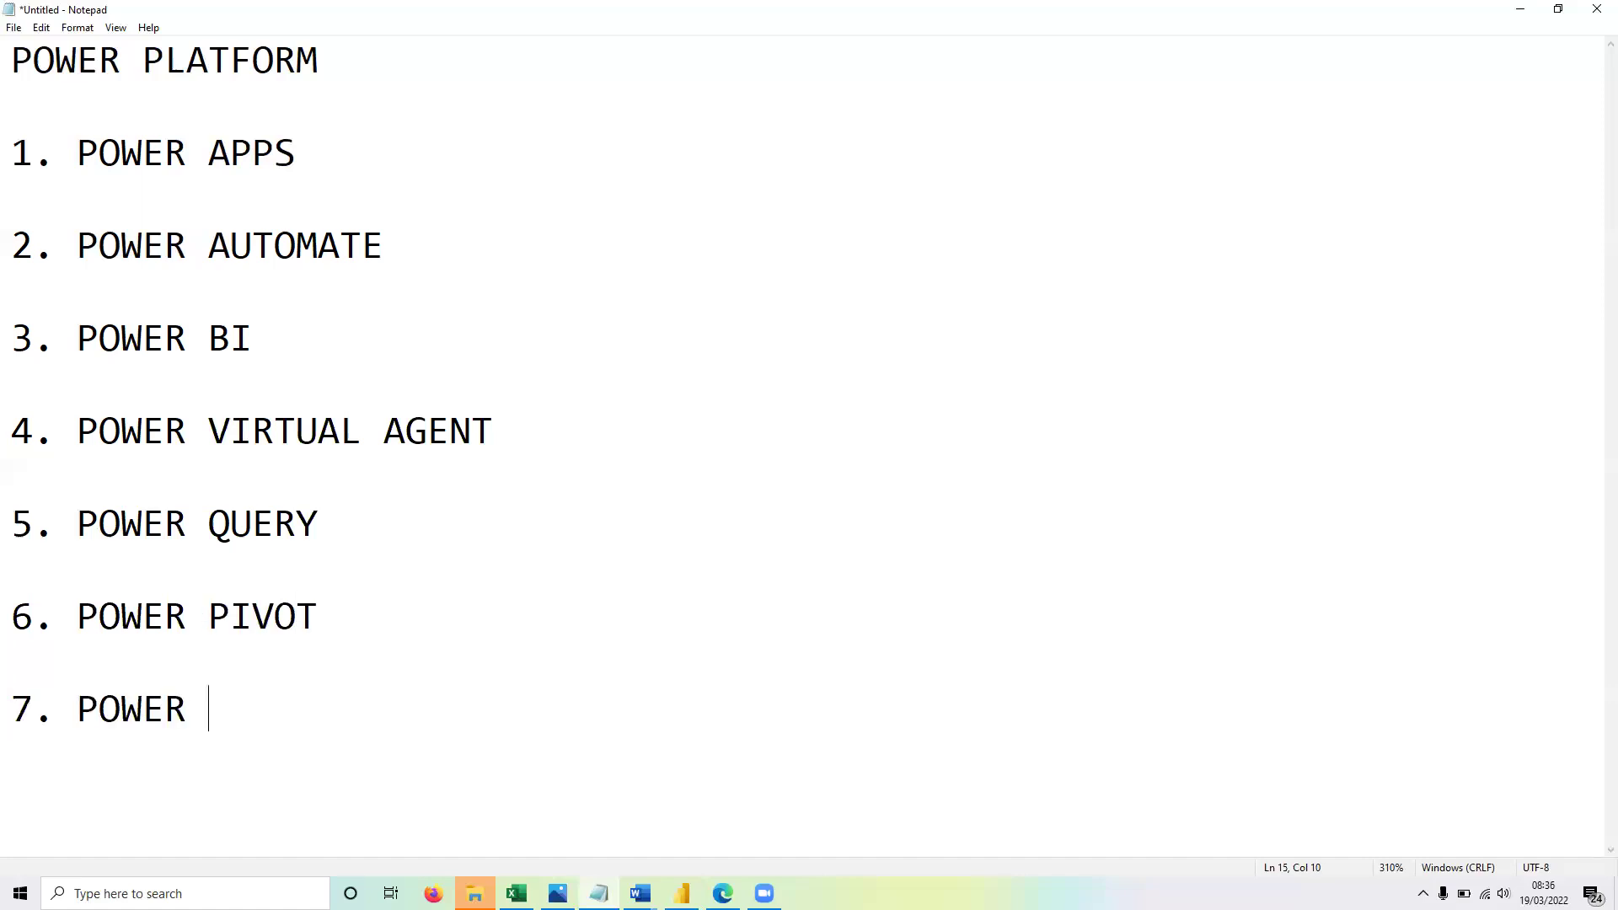
{"action": "type", "text": "VIEW"}
{"action": "left_click_drag", "start_coordinate": [12, 515], "coordinate": [293, 723]}
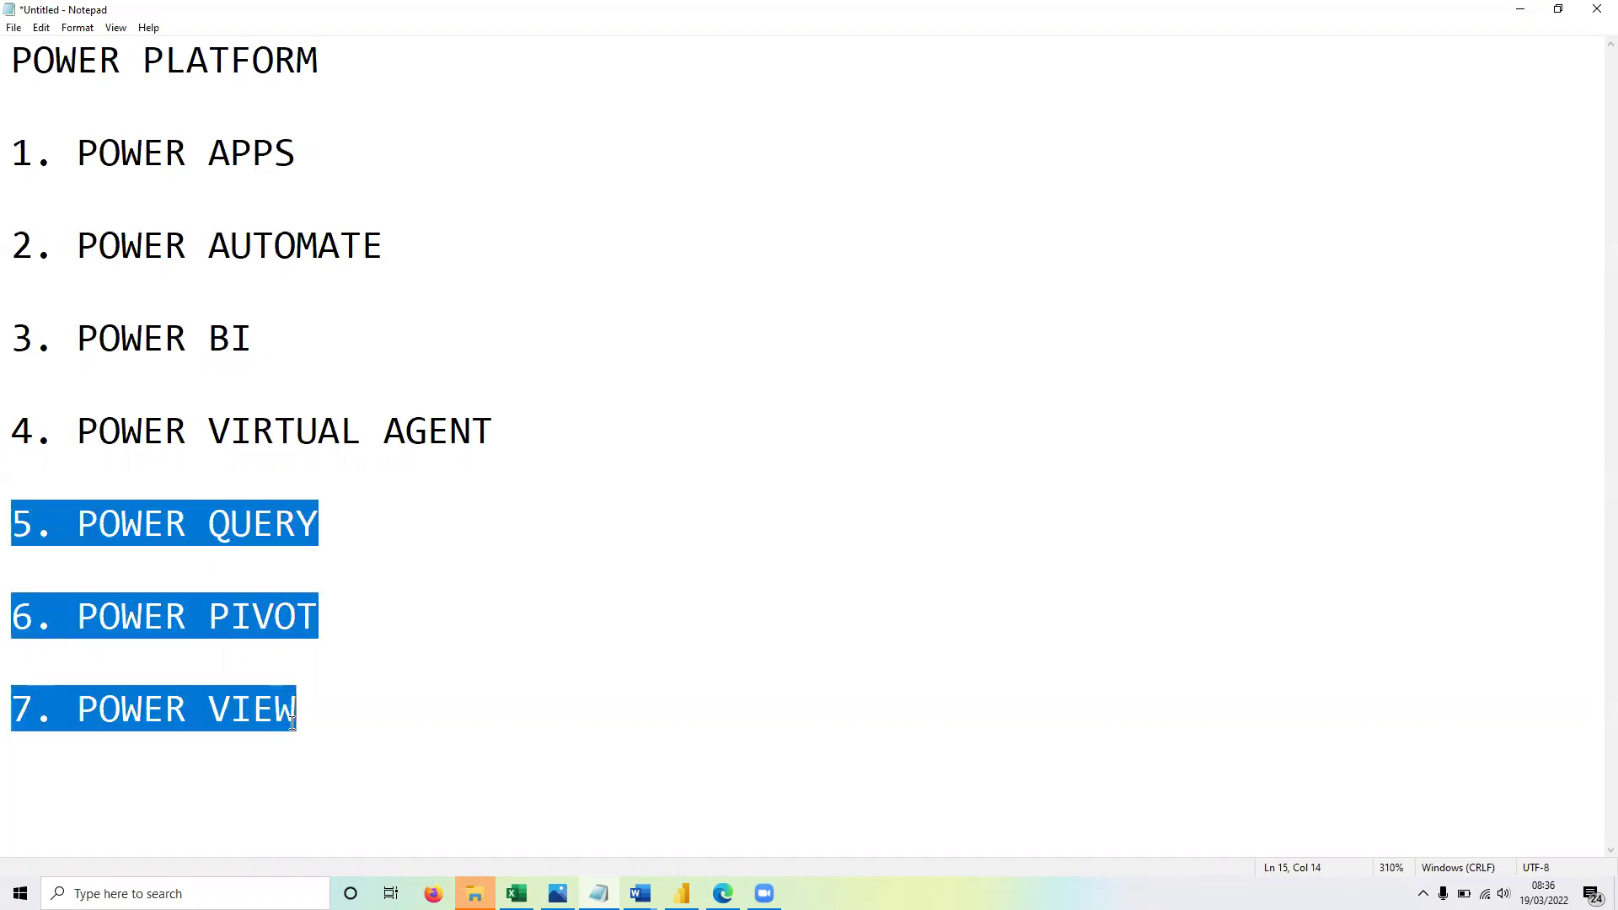
{"action": "key", "text": "Delete"}
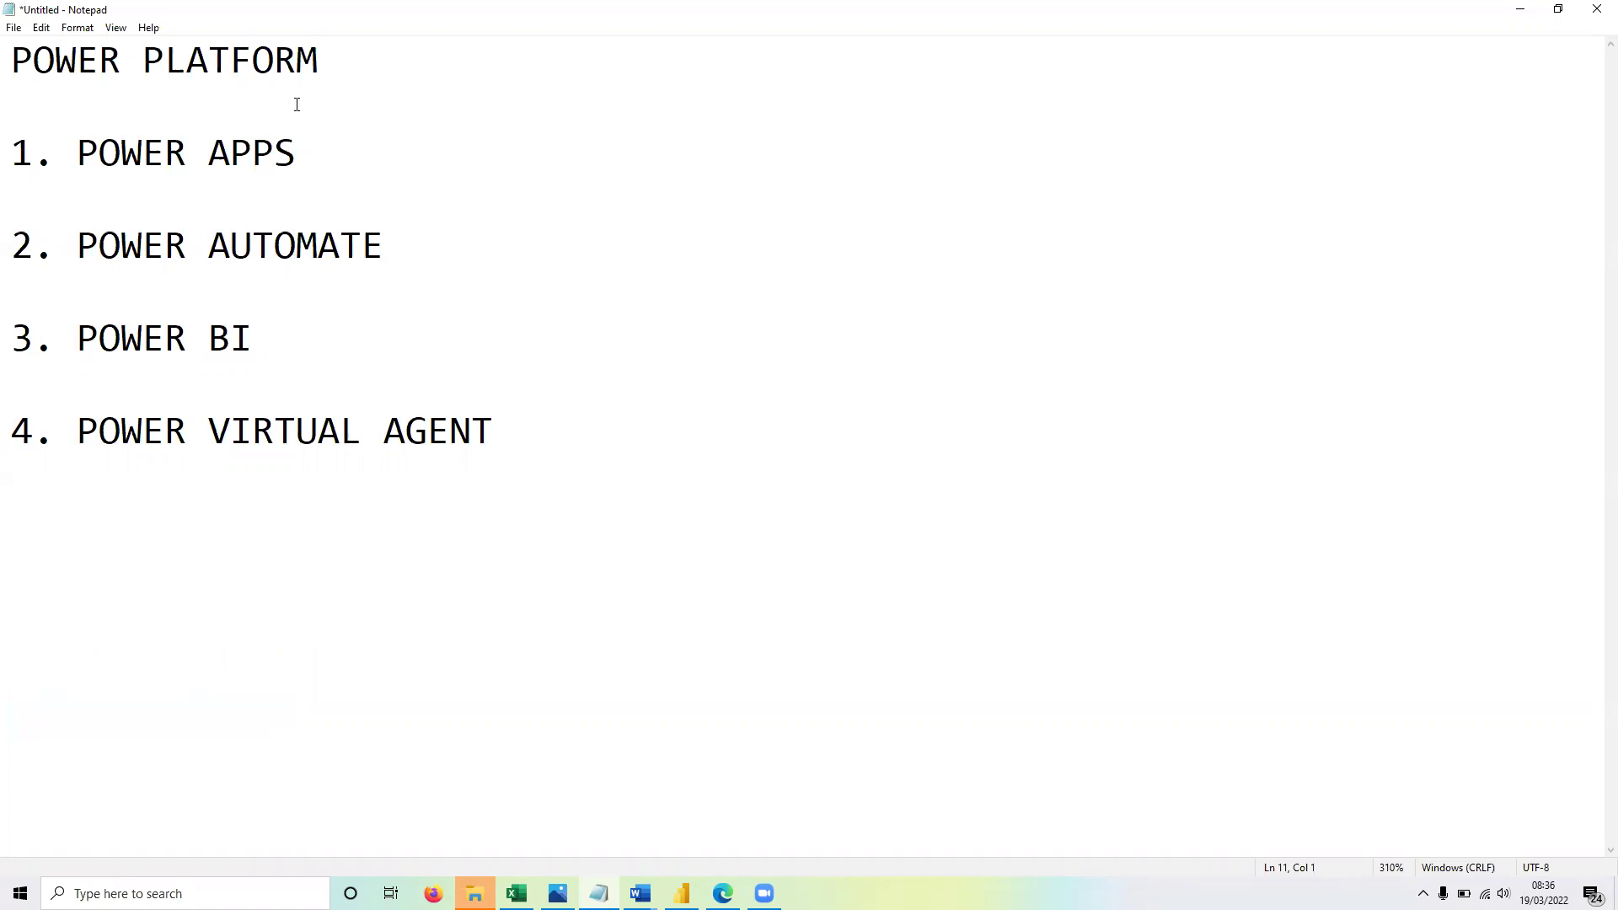
Step: Append trailing dashes to each of the four list items, using four dashes for POWER AUTOMATE and three for the others
{"action": "left_click", "coordinate": [321, 151]}
{"action": "type", "text": "---"}
{"action": "left_click", "coordinate": [445, 250]}
{"action": "type", "text": "----"}
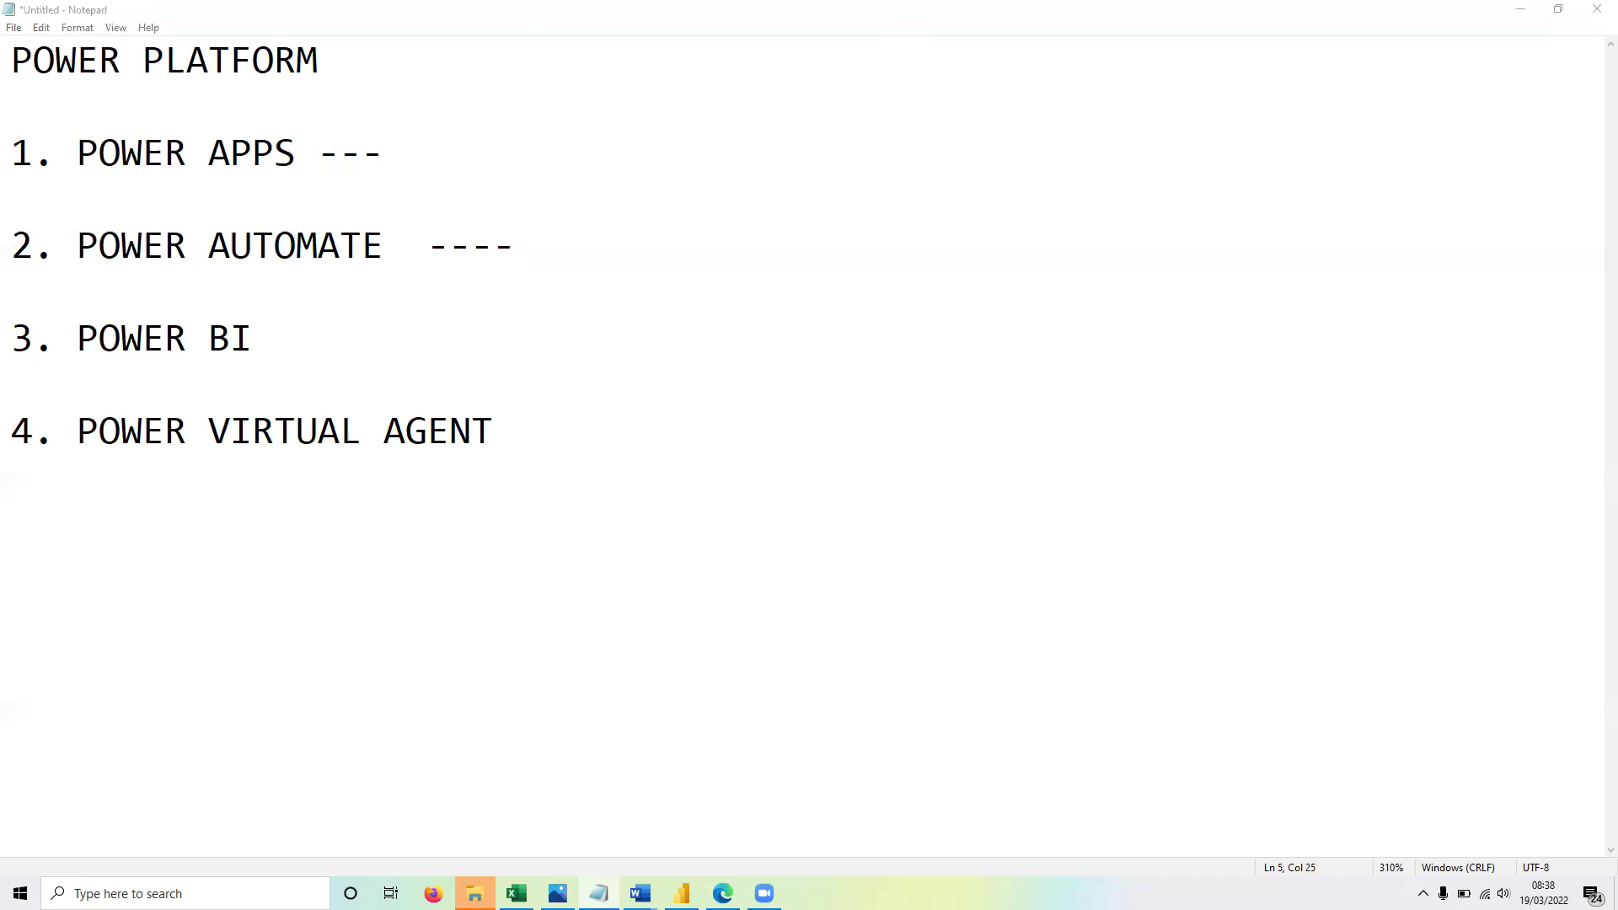
{"action": "left_click", "coordinate": [253, 338]}
{"action": "type", "text": "---"}
{"action": "left_click", "coordinate": [493, 431]}
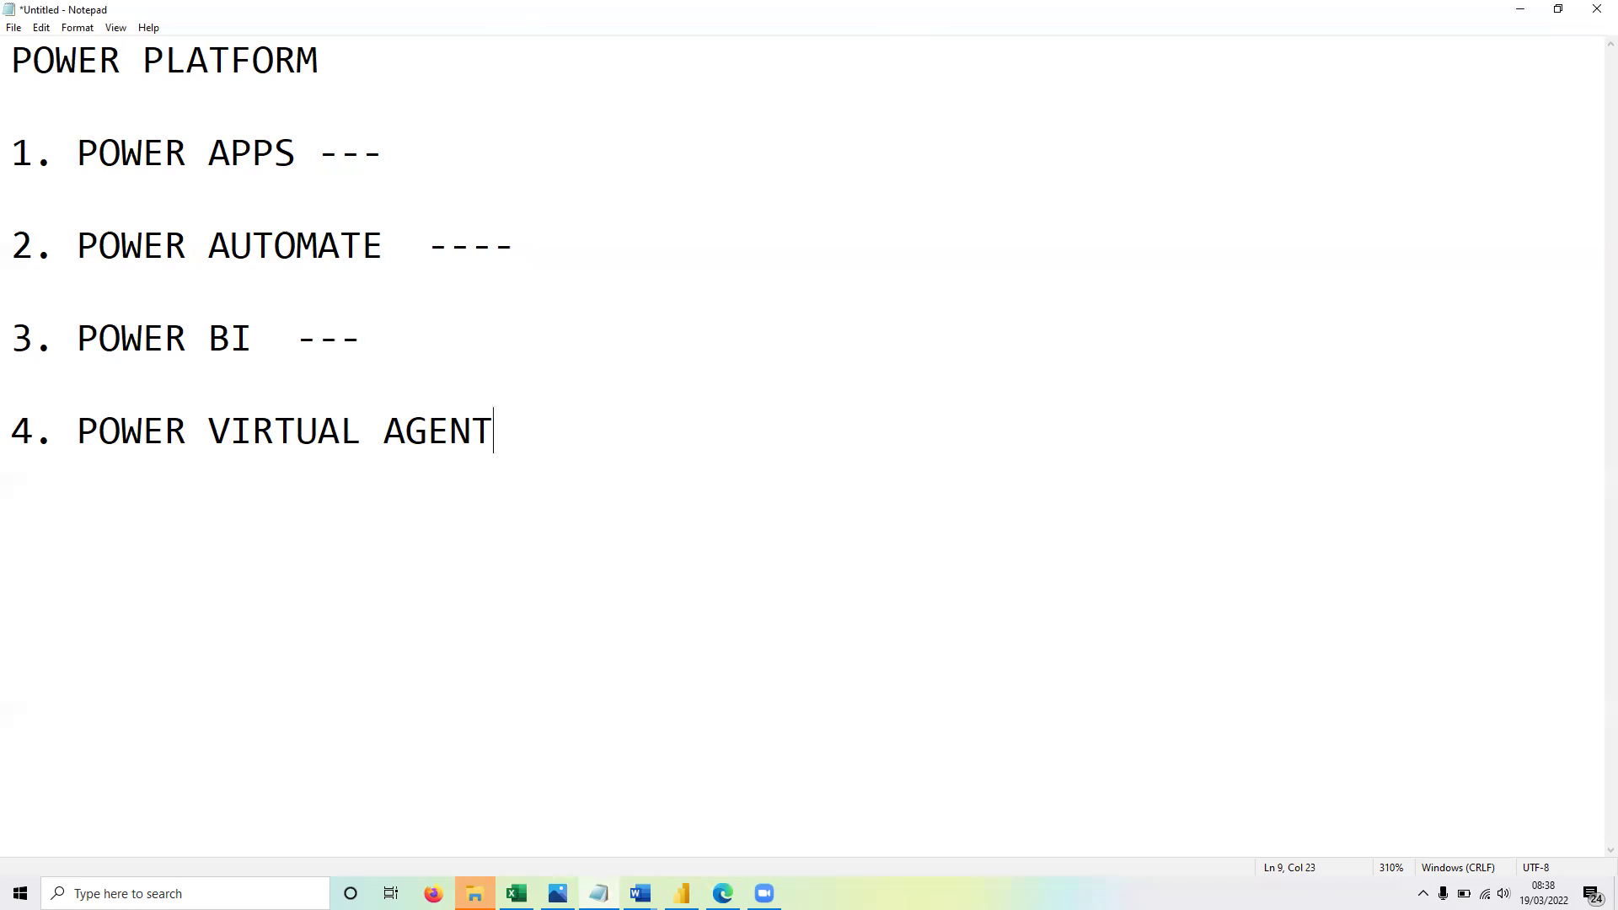
{"action": "type", "text": "---"}
Step: Write CHAT BOT below the POWER VIRTUAL AGENT item and remove it again
{"action": "left_click_drag", "start_coordinate": [77, 152], "coordinate": [144, 245]}
{"action": "left_click_drag", "start_coordinate": [208, 419], "coordinate": [634, 450]}
{"action": "left_click", "coordinate": [633, 449]}
{"action": "key", "text": "Return"}
{"action": "key", "text": "Return"}
{"action": "type", "text": "CHA"}
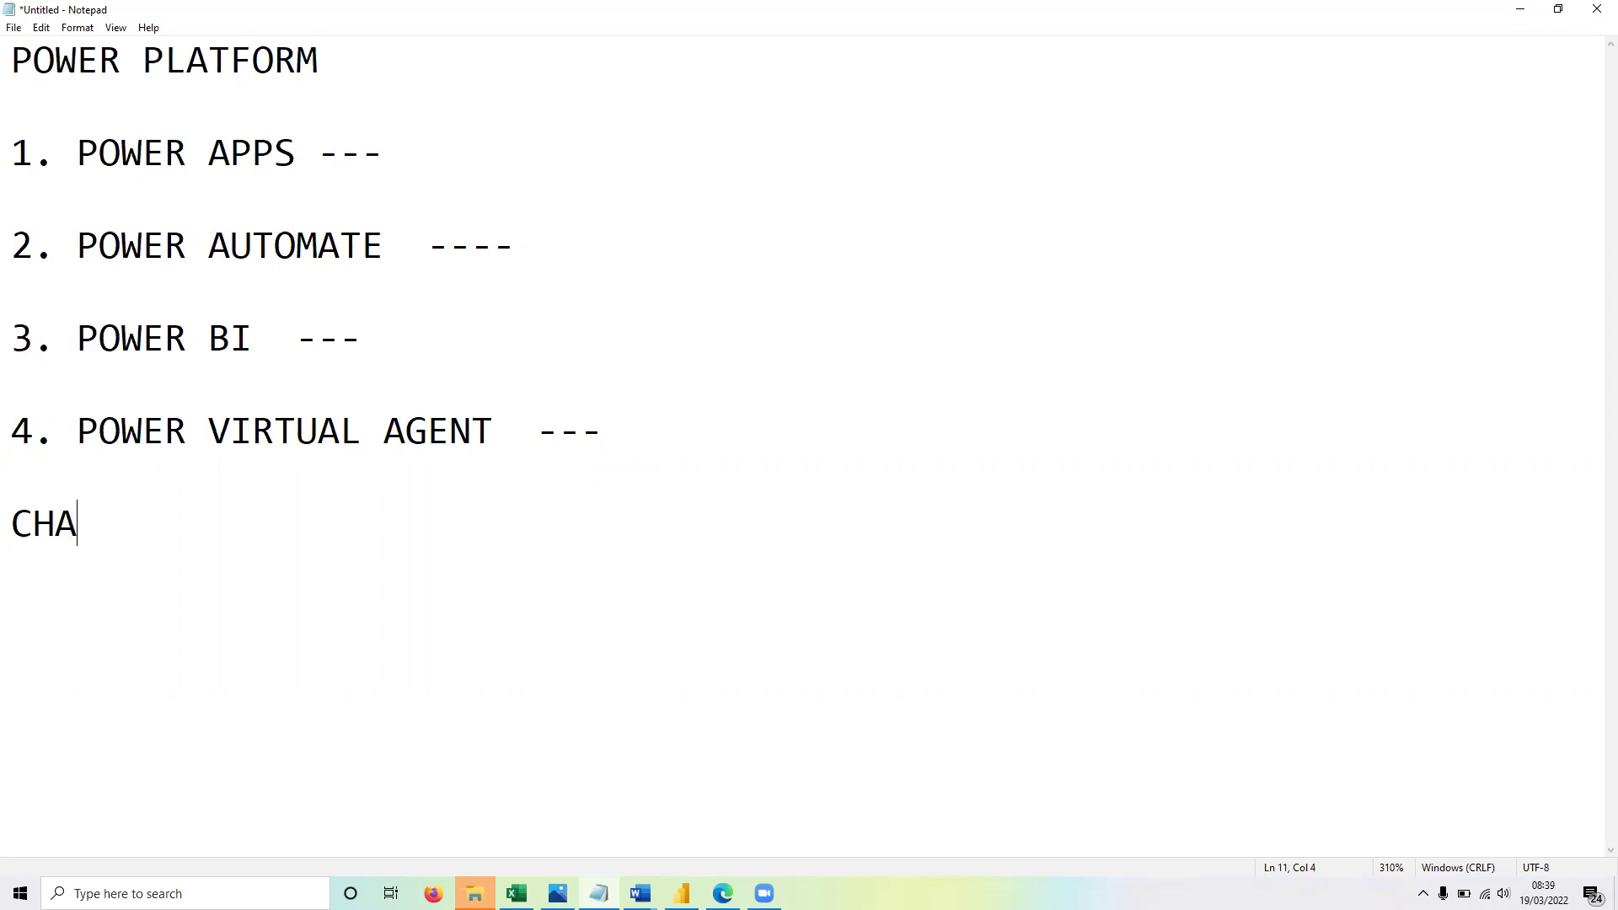
{"action": "type", "text": "T BOT"}
{"action": "left_click_drag", "start_coordinate": [190, 524], "coordinate": [14, 529]}
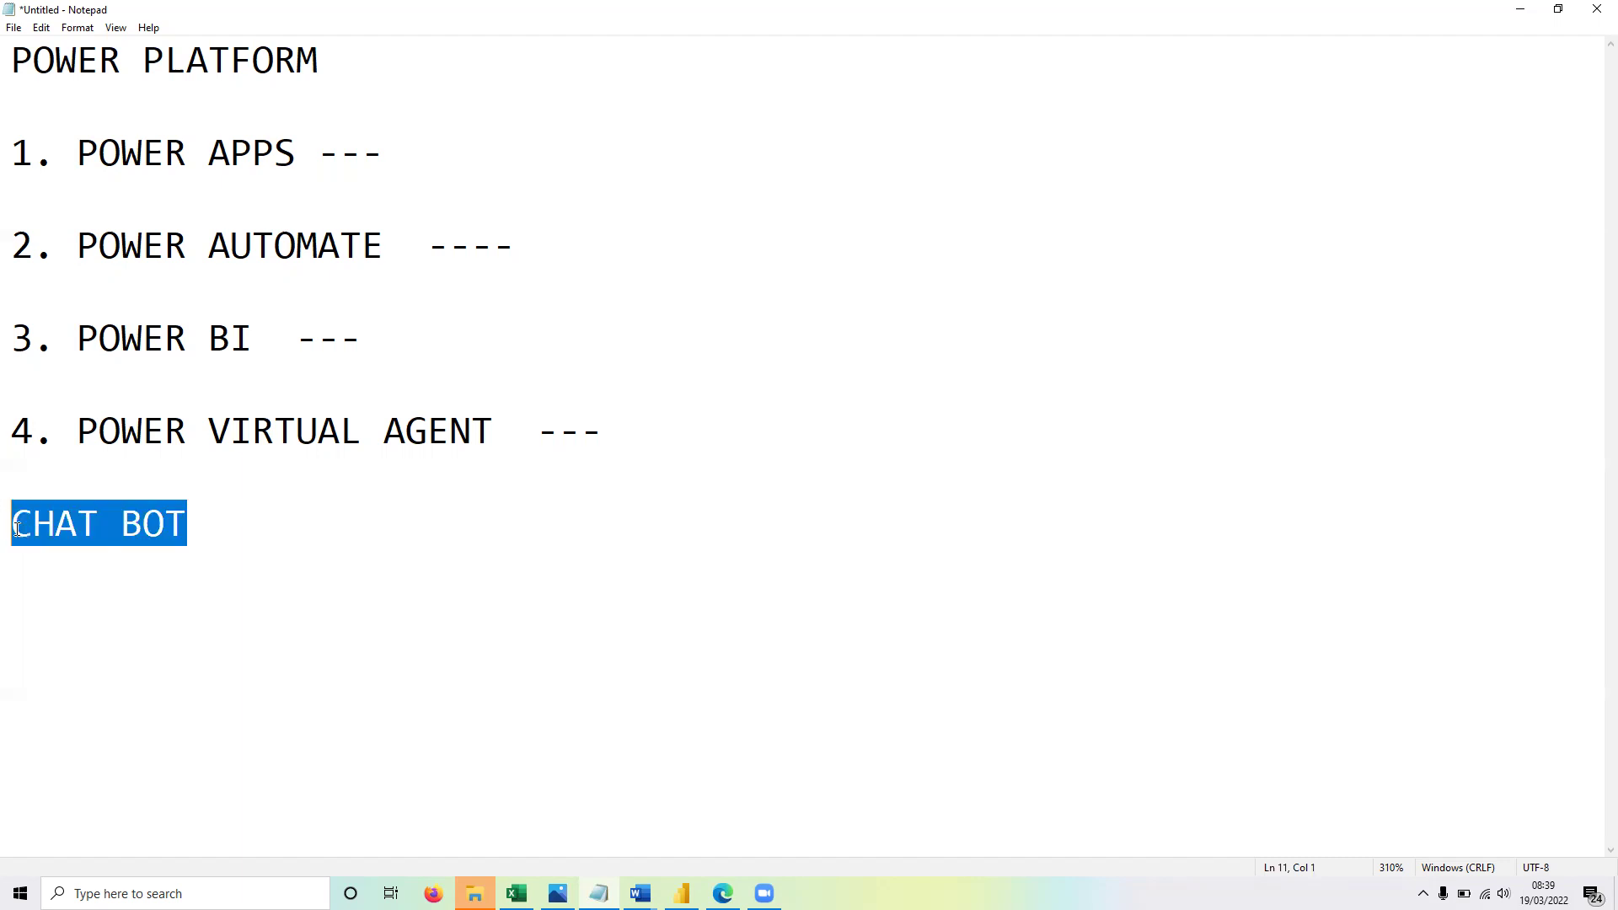
{"action": "key", "text": "BackSpace"}
{"action": "key", "text": "BackSpace"}
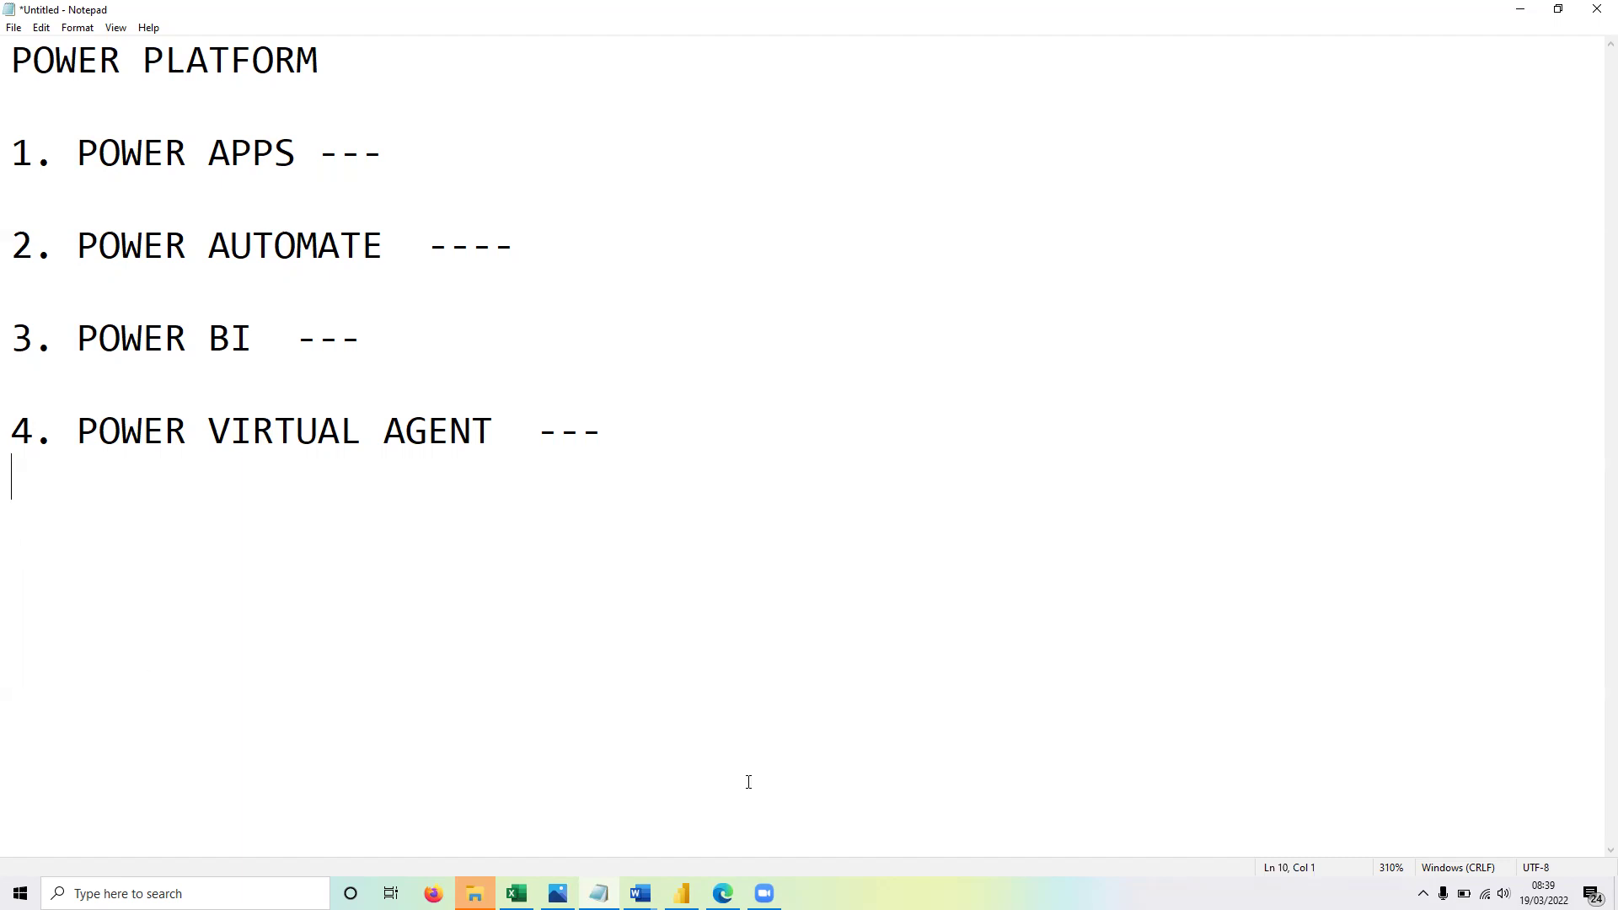
Step: Switch to Power BI Desktop and add two new report pages, leaving the page options unused
{"action": "left_click", "coordinate": [682, 893]}
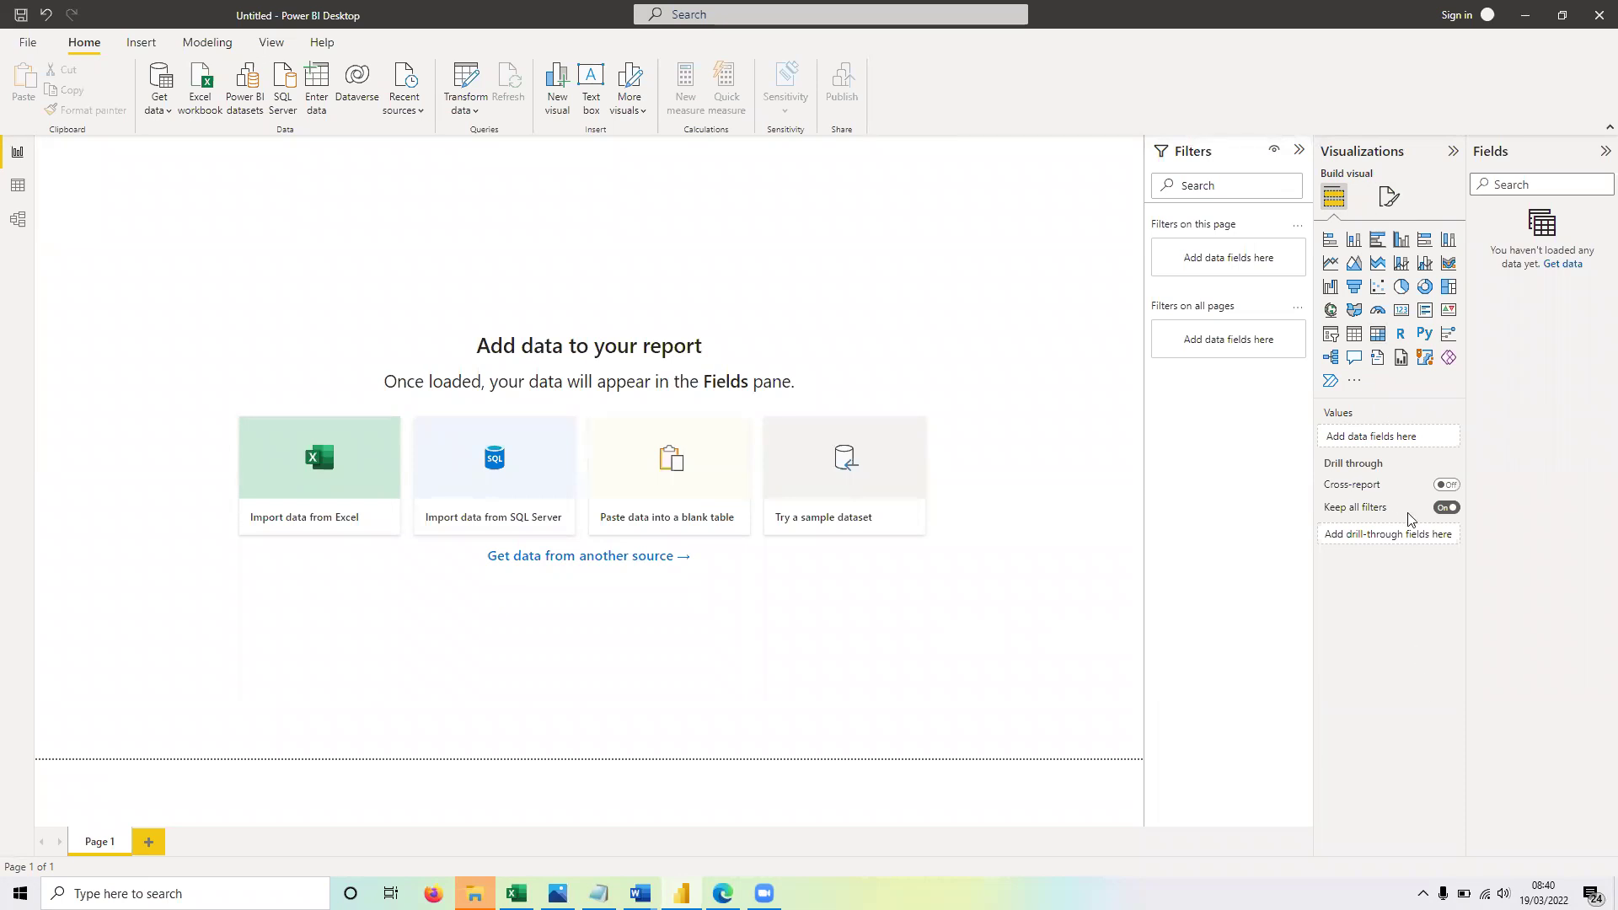
{"action": "left_click", "coordinate": [149, 844]}
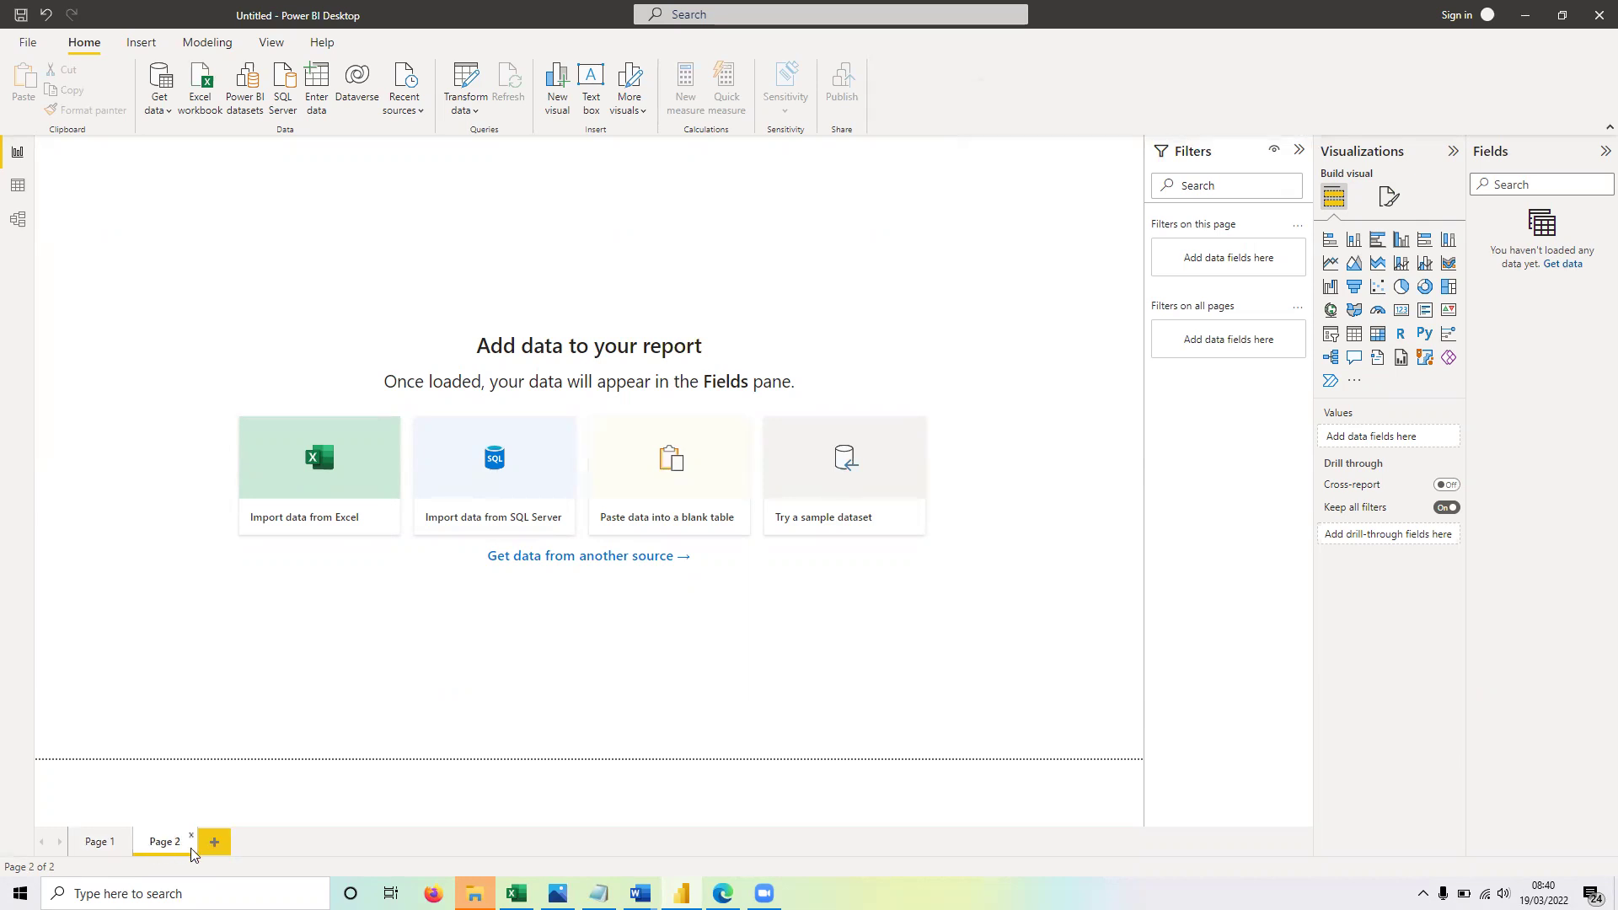
{"action": "left_click", "coordinate": [210, 848]}
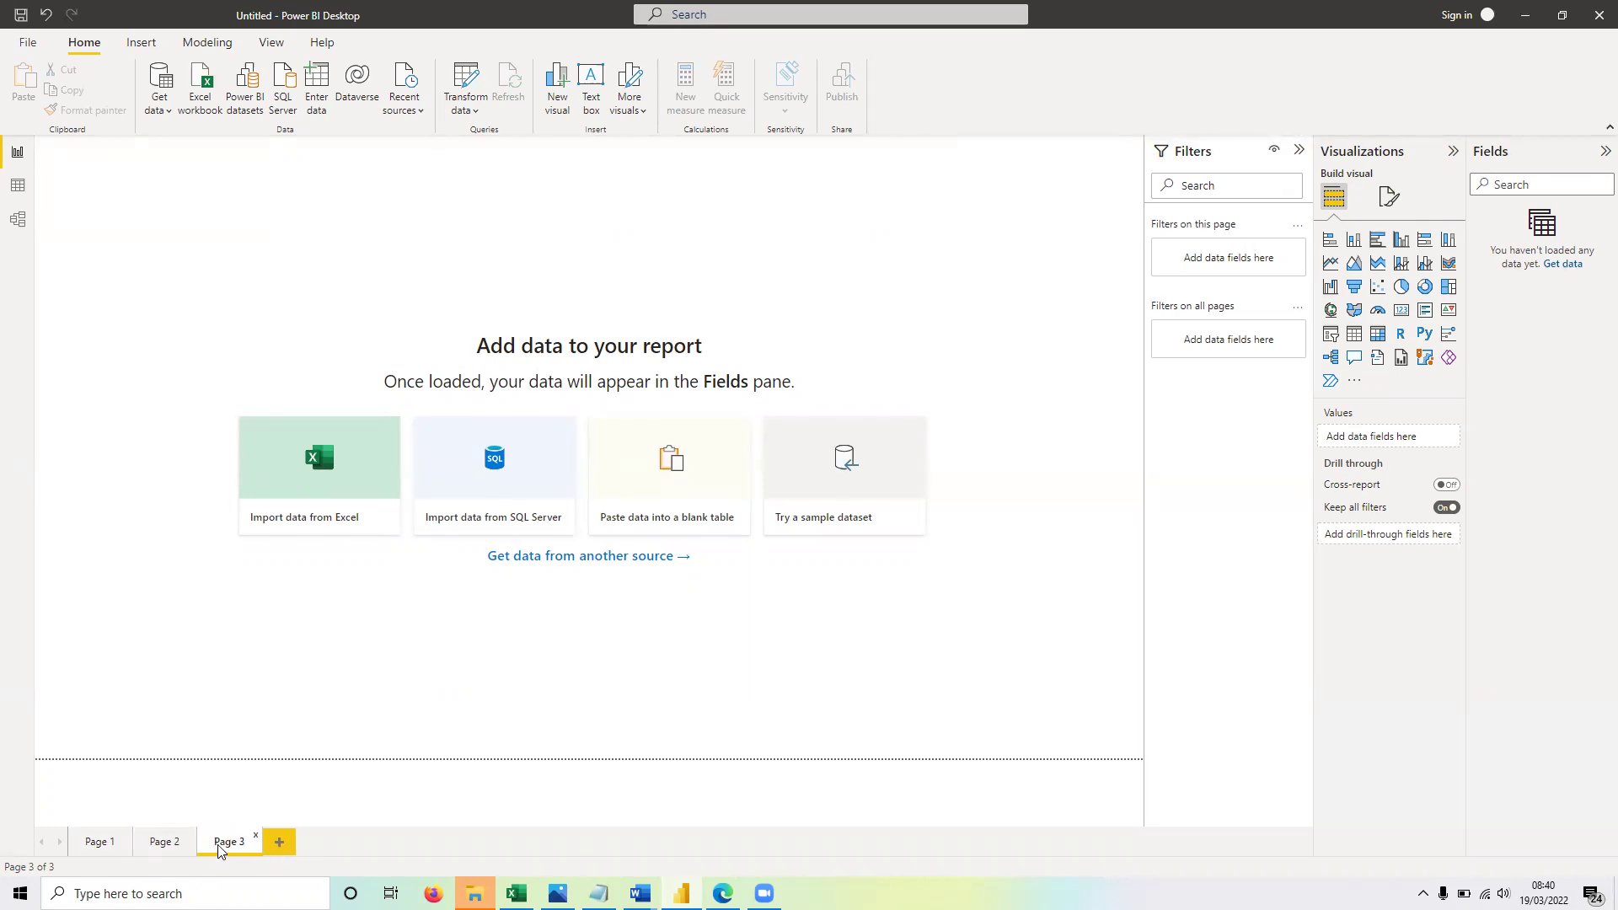
{"action": "right_click", "coordinate": [218, 849]}
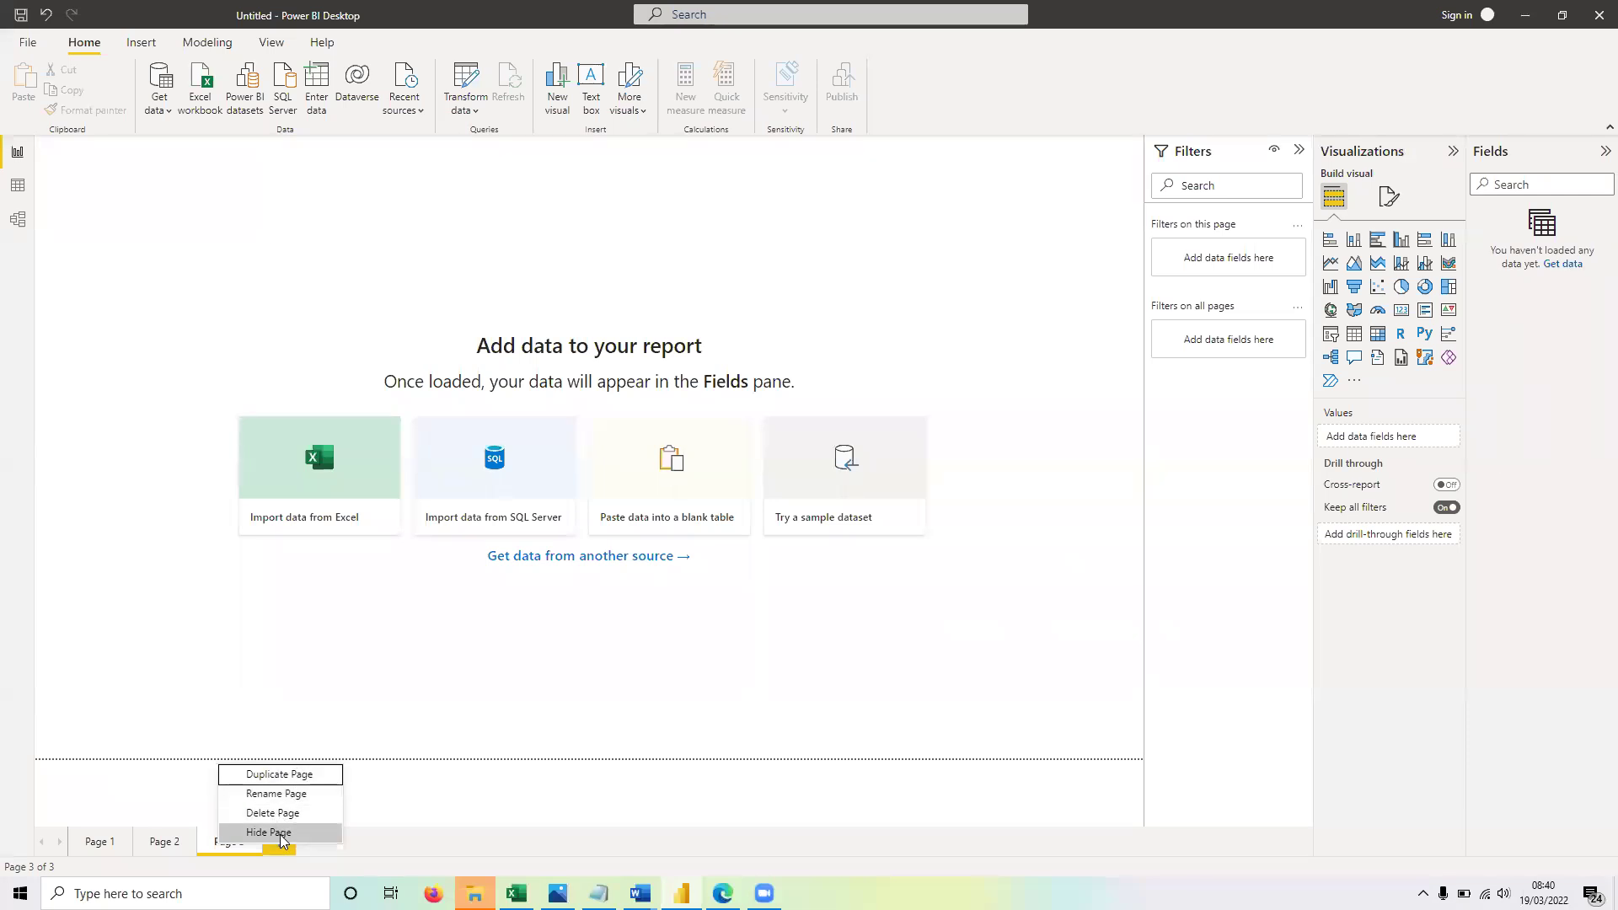
{"action": "left_click", "coordinate": [398, 667]}
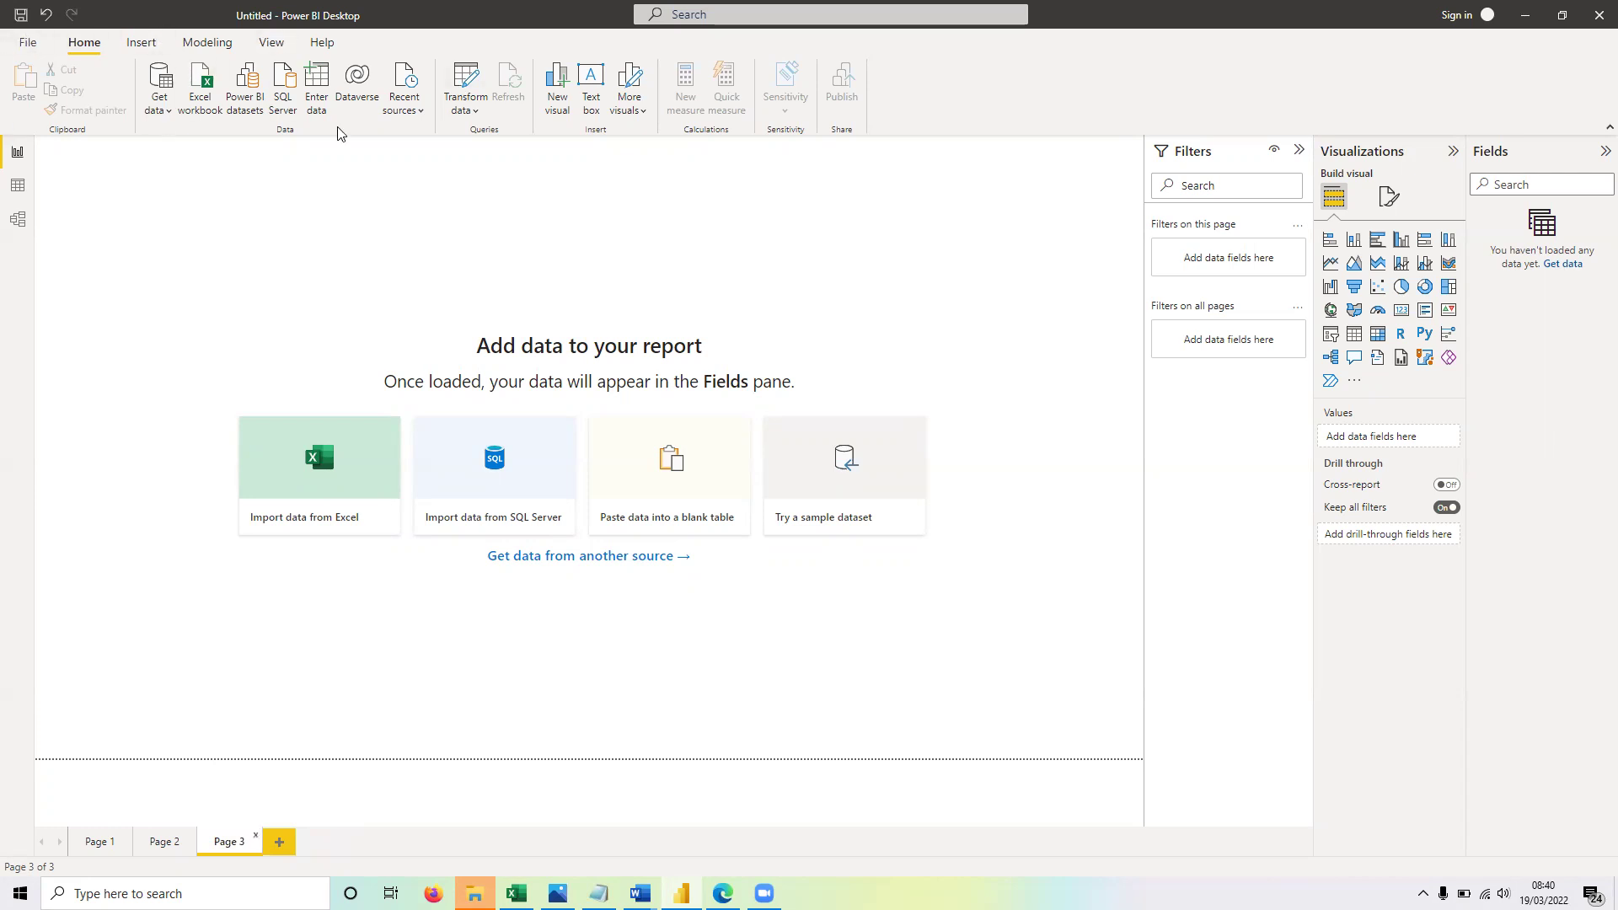
Step: View the Save As dialog for the untitled report and dismiss it without saving
{"action": "left_click", "coordinate": [24, 40]}
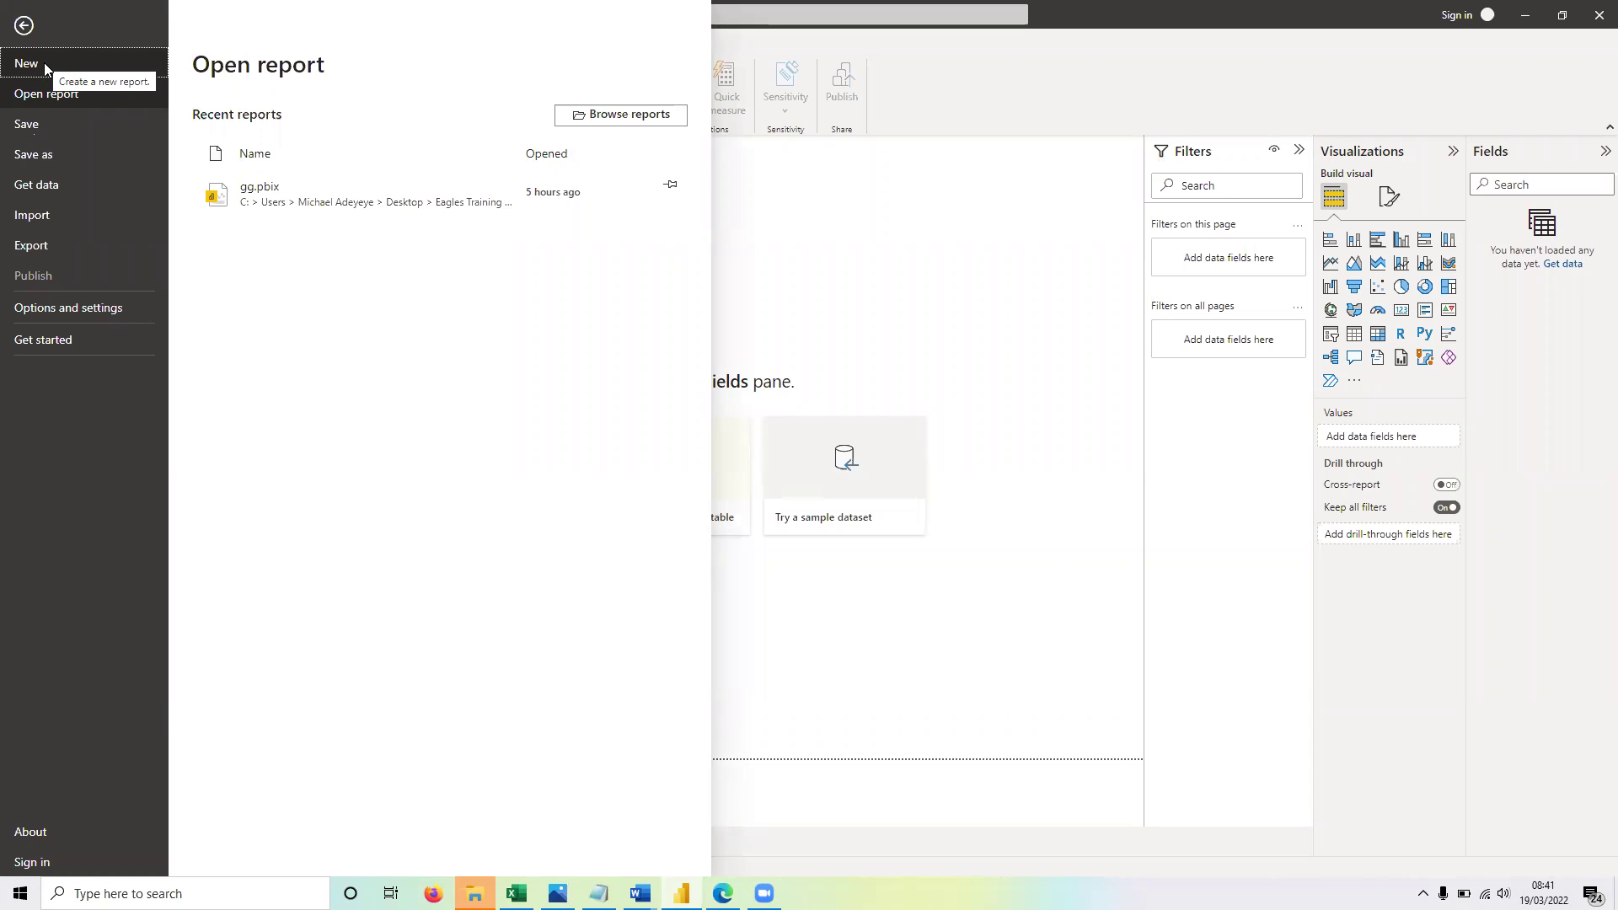
{"action": "left_click", "coordinate": [21, 124]}
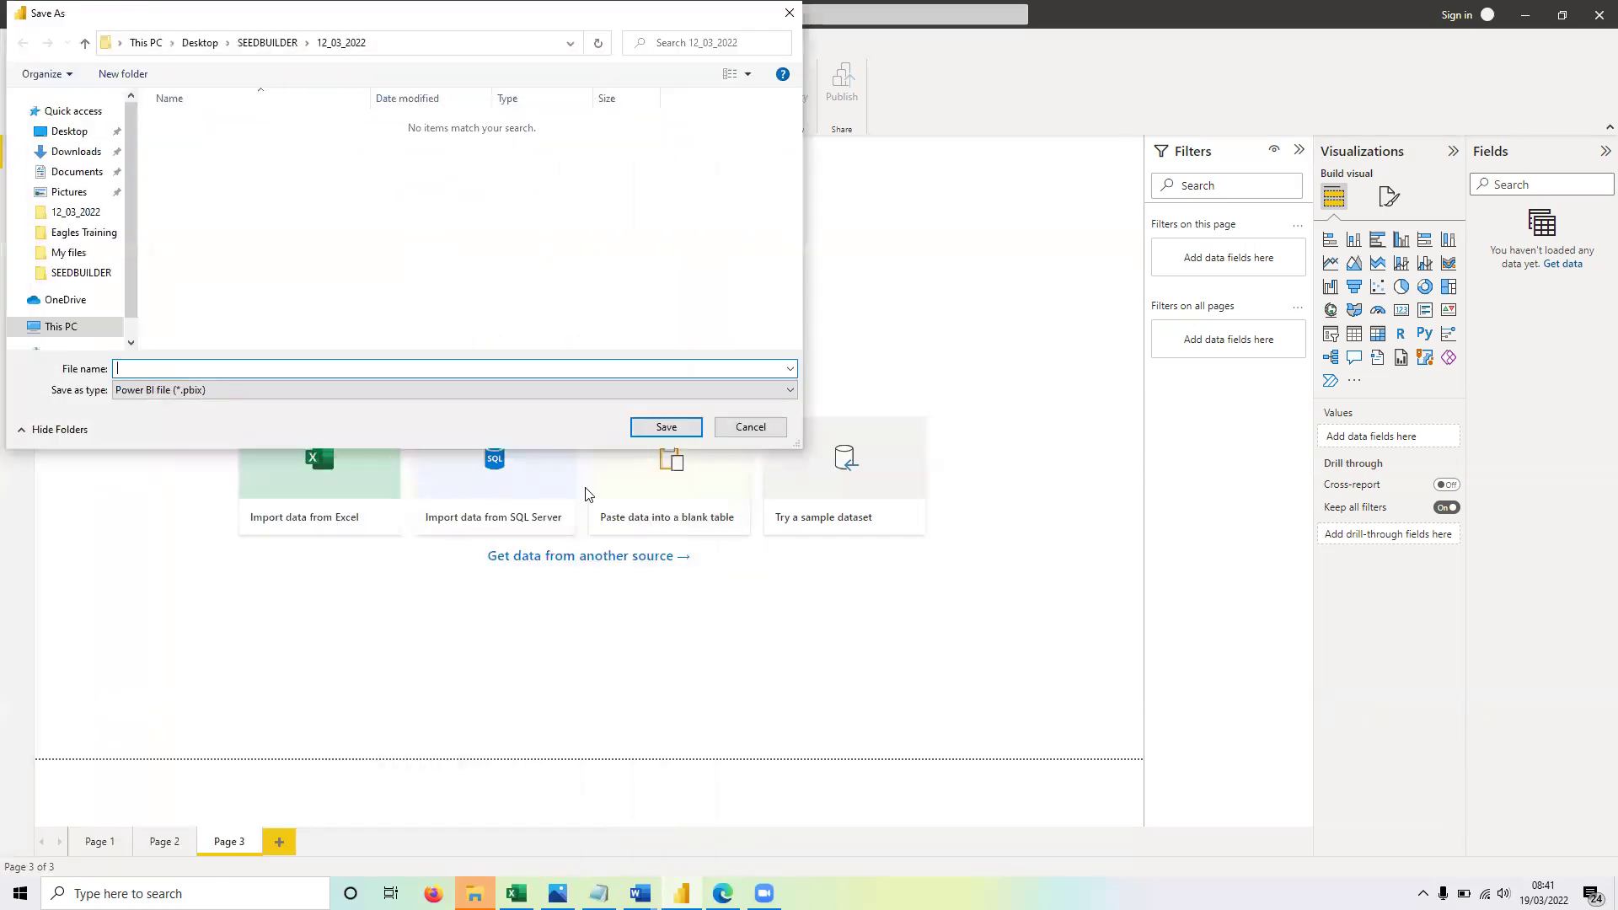
{"action": "left_click", "coordinate": [751, 427]}
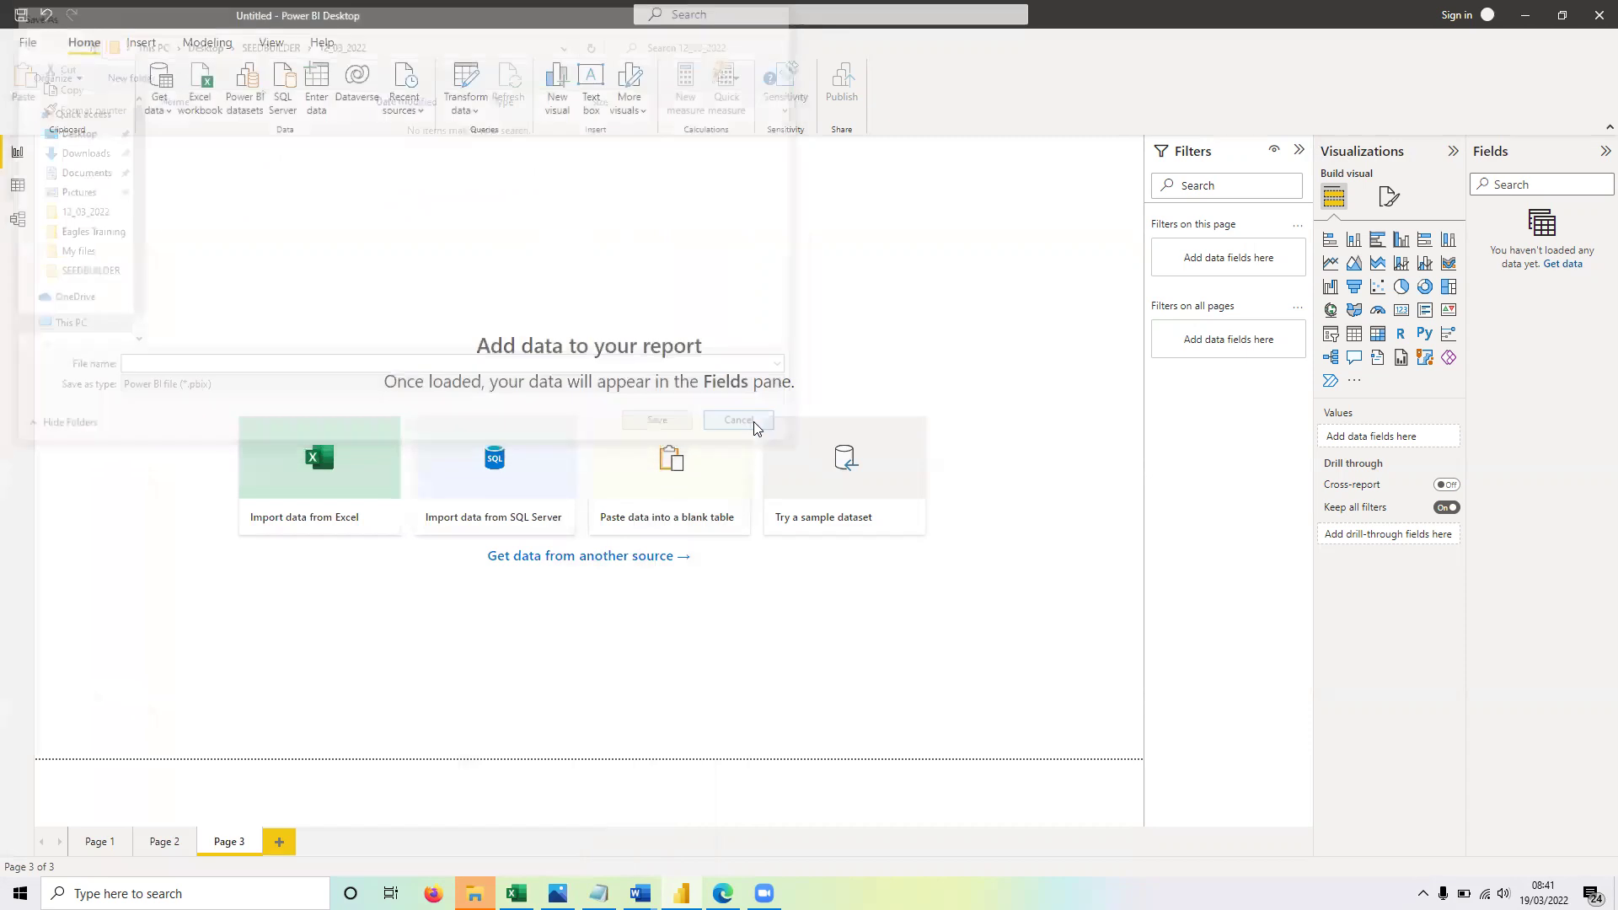
Step: Review the file commands, including the export choices and the options and settings choices
{"action": "left_click", "coordinate": [26, 39]}
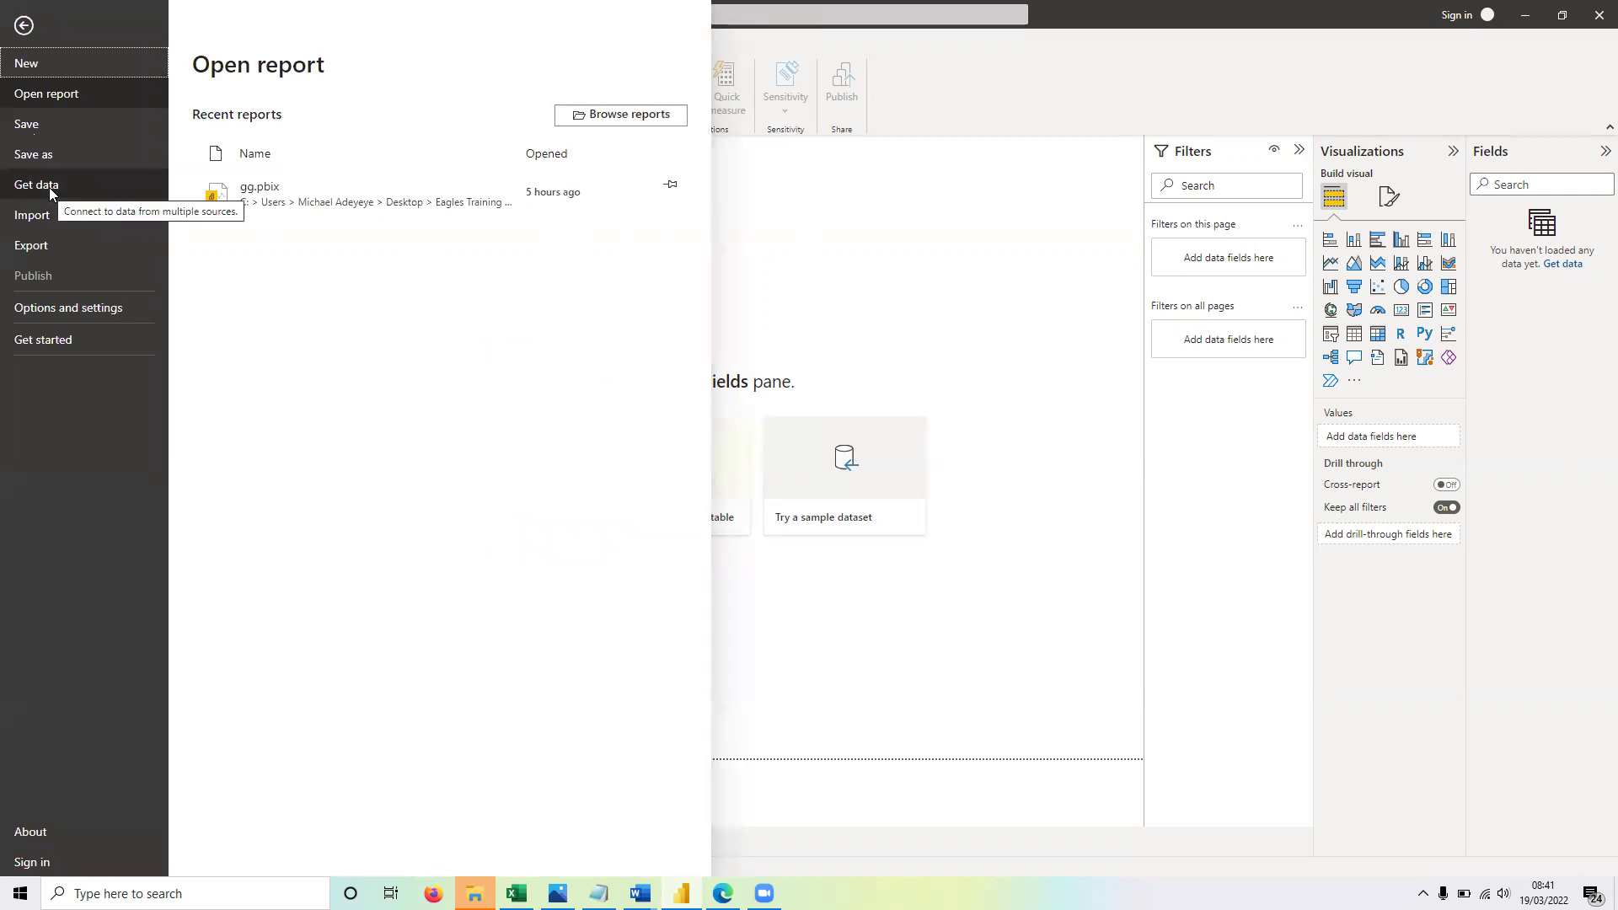
{"action": "left_click", "coordinate": [50, 245]}
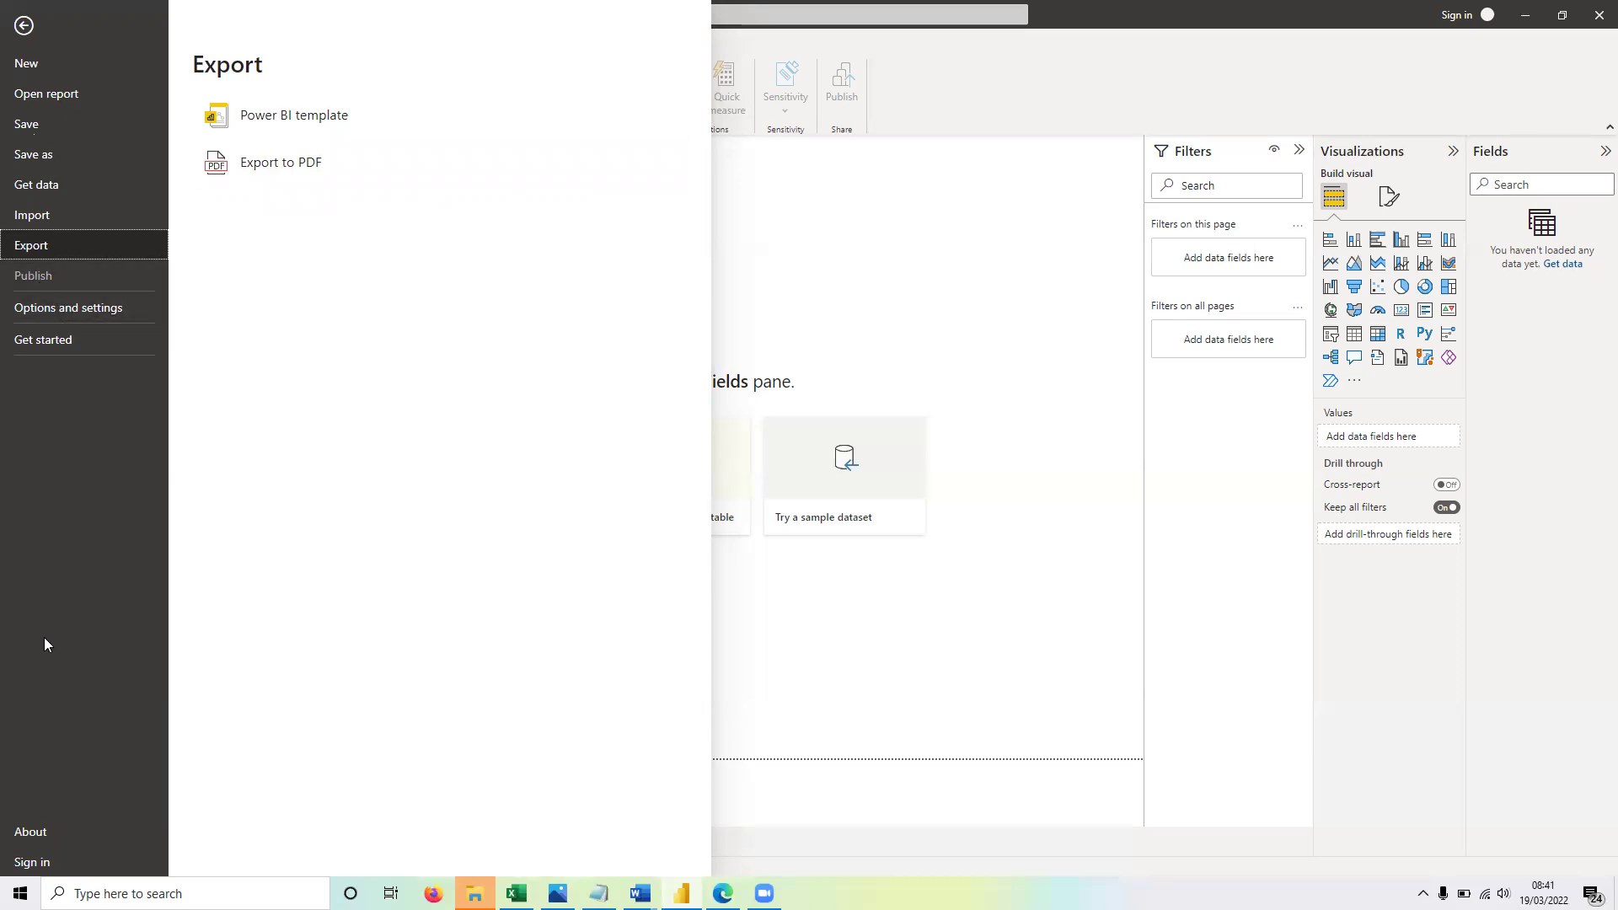
{"action": "left_click", "coordinate": [72, 312]}
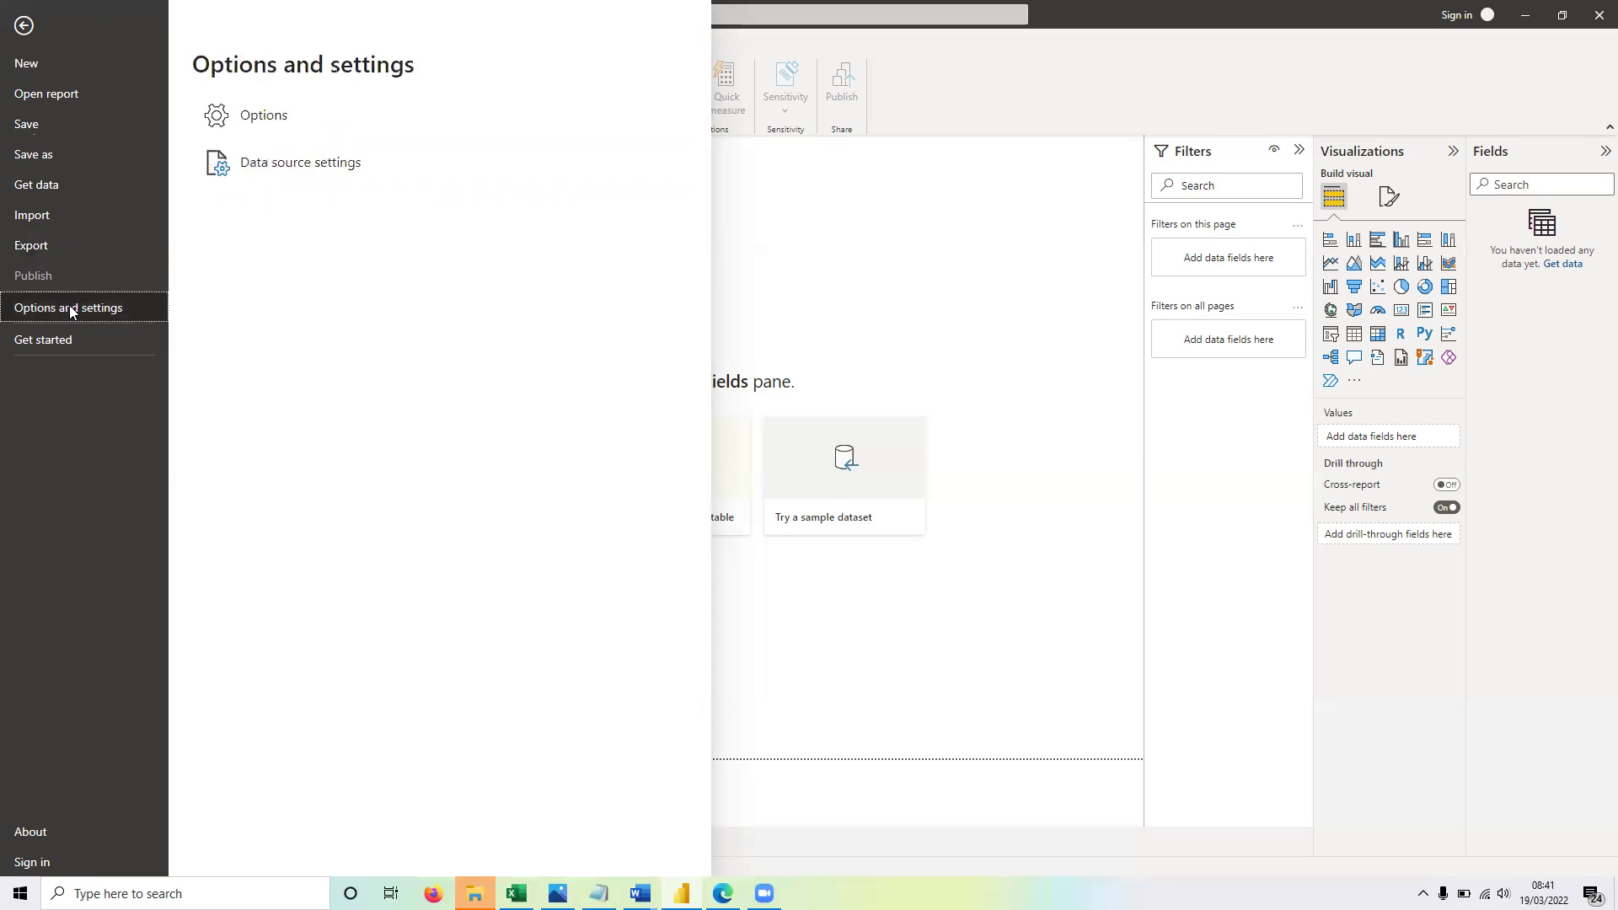
Step: Open the Options dialog and review its categories and the global data load settings through to the cache options
{"action": "left_click", "coordinate": [285, 127]}
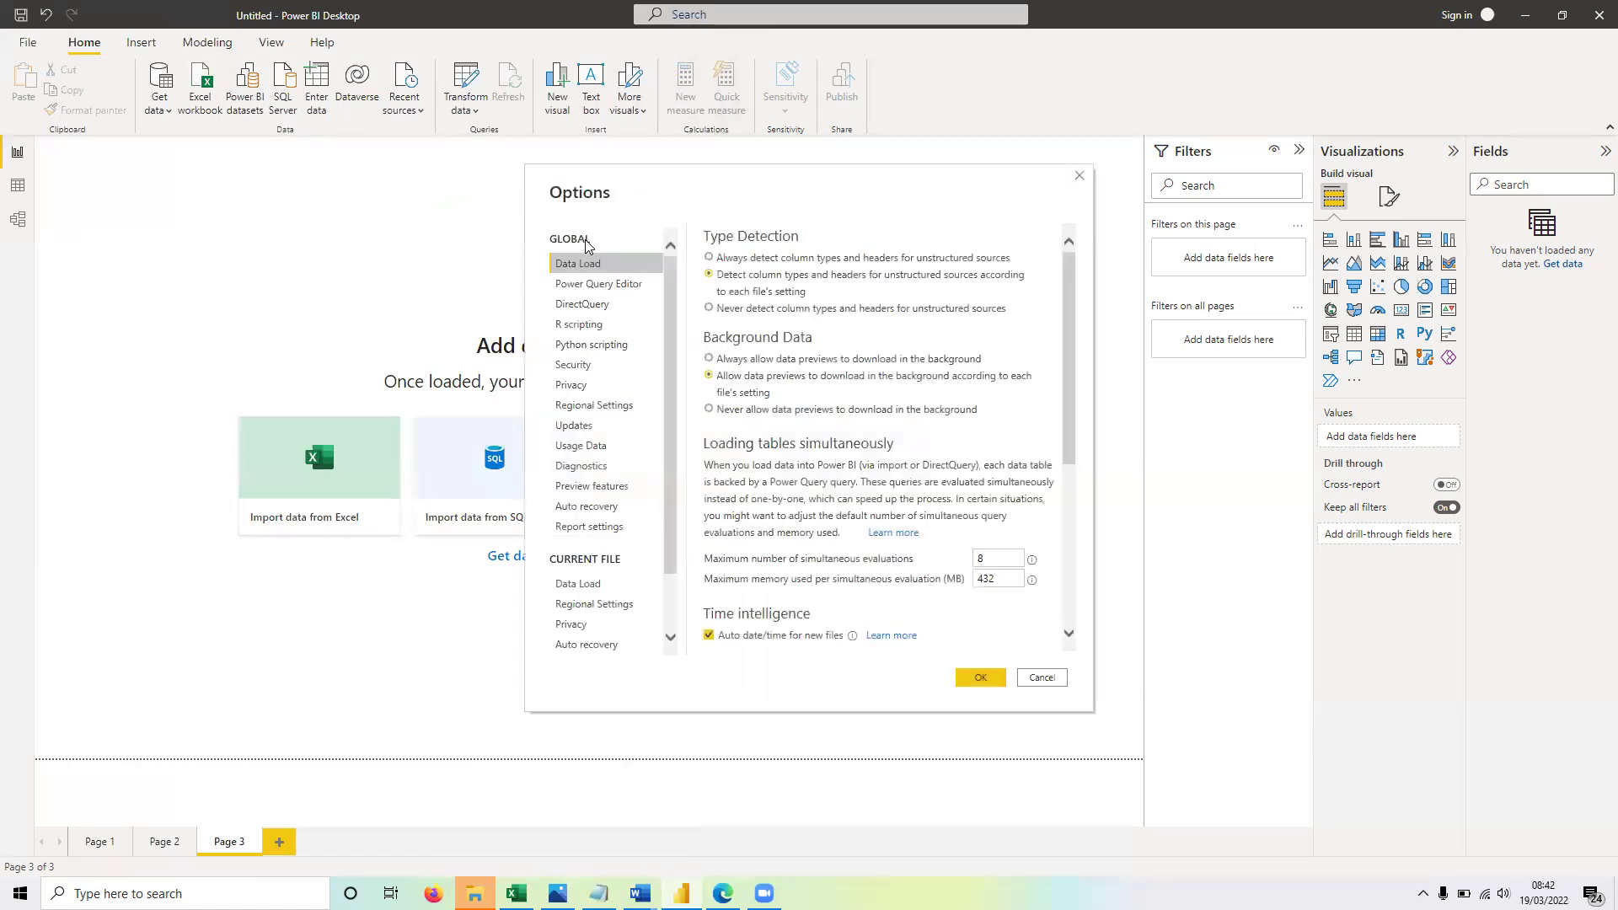
{"action": "scroll", "coordinate": [573, 534], "scroll_direction": "down", "scroll_amount": 1}
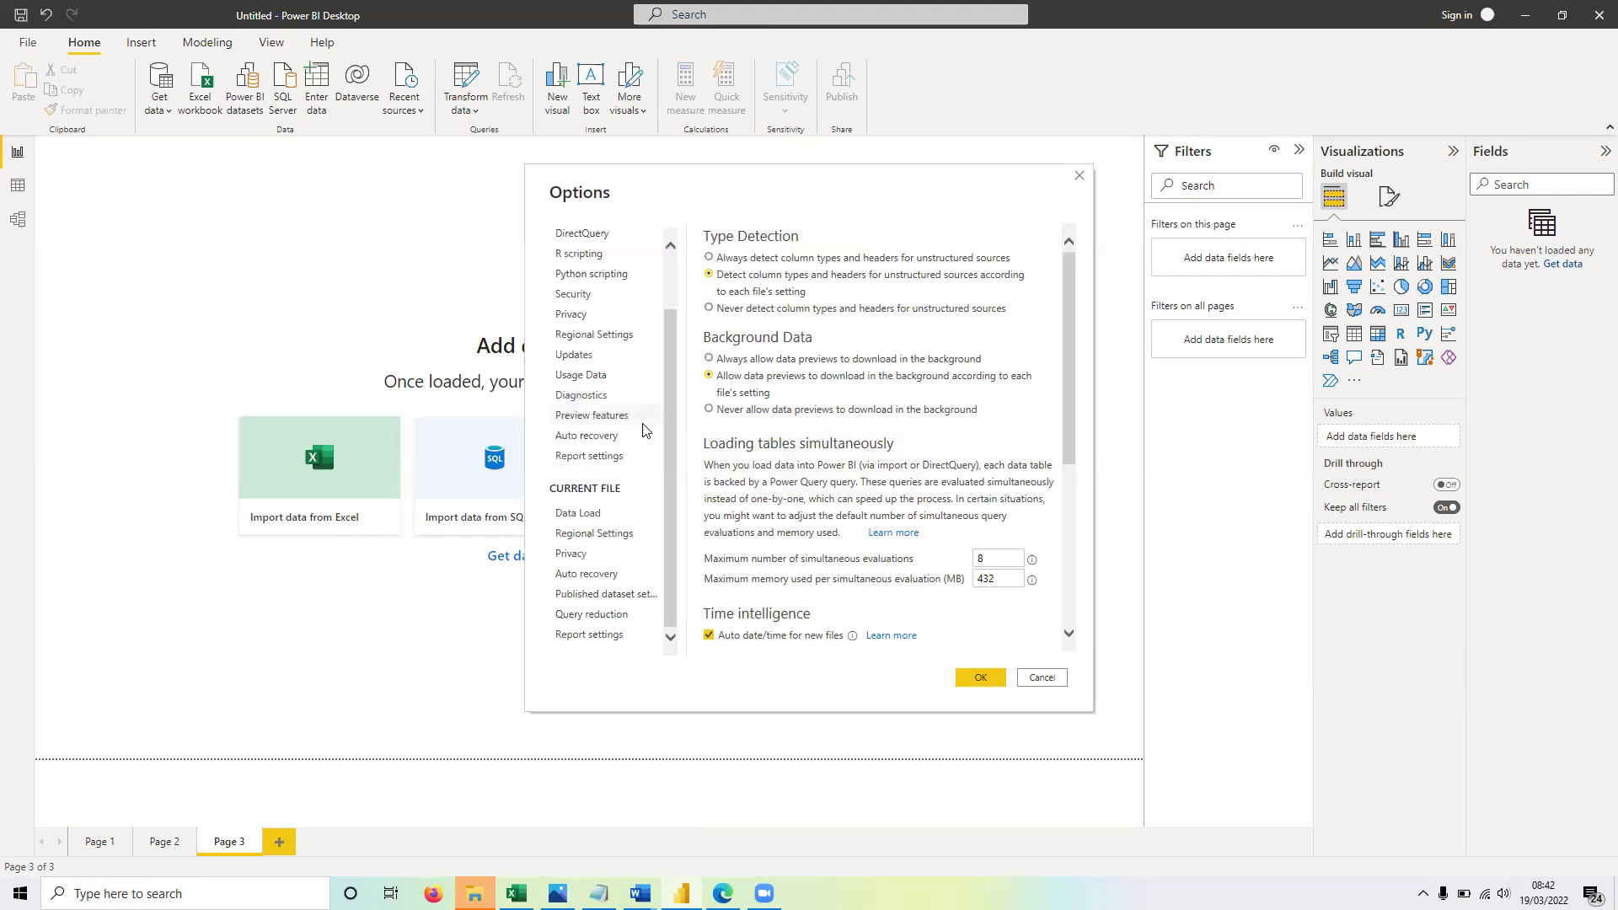
{"action": "scroll", "coordinate": [644, 431], "scroll_direction": "up", "scroll_amount": 1}
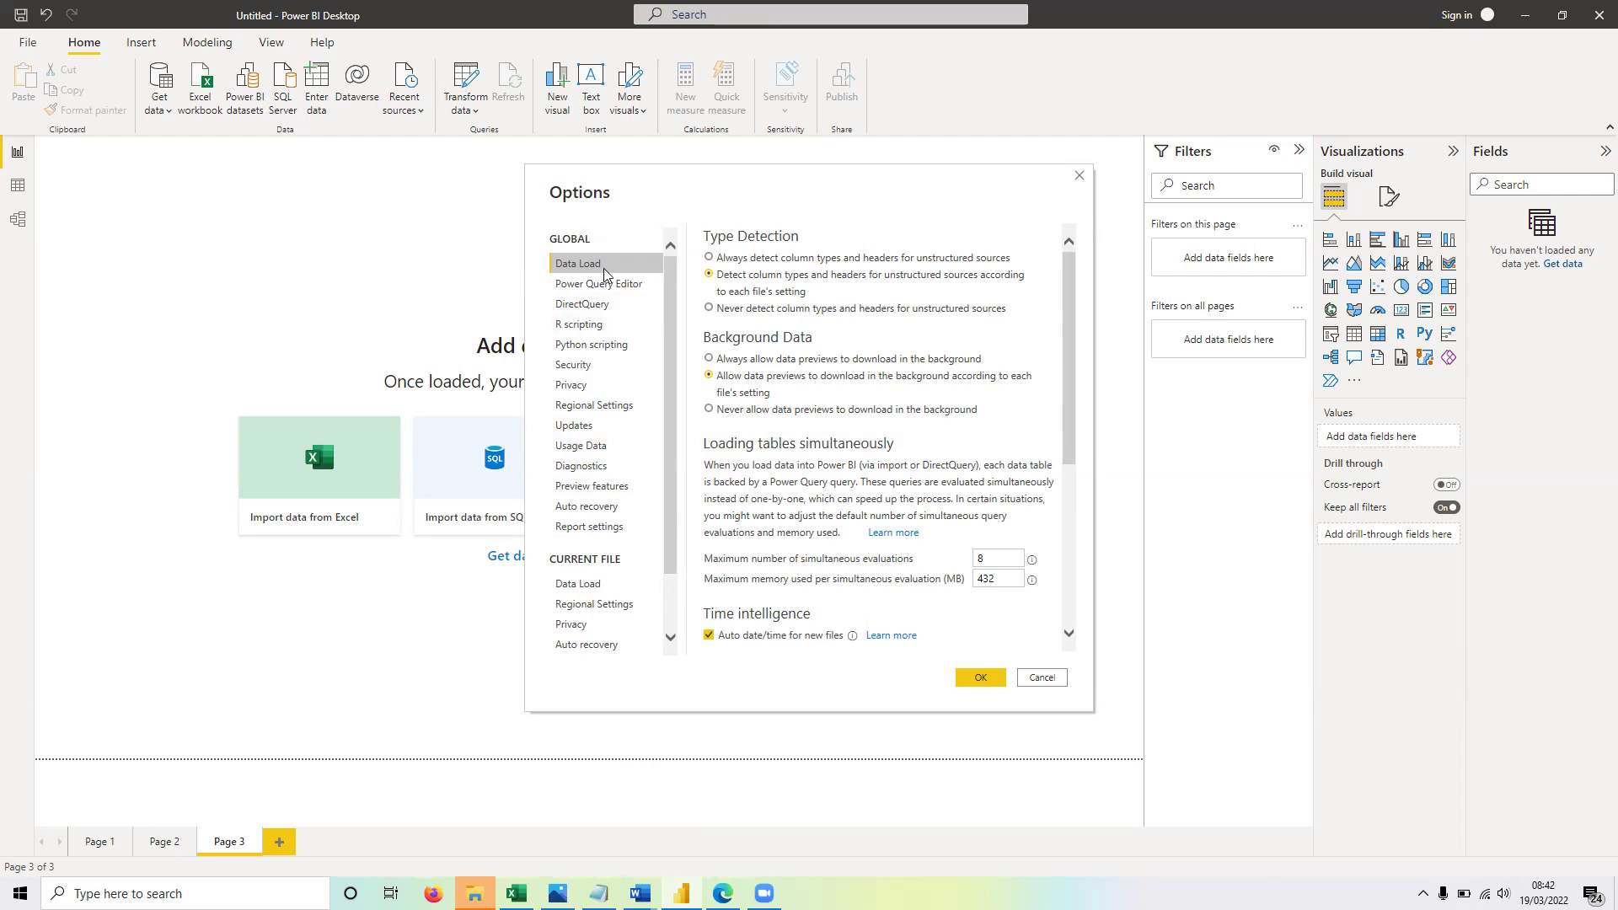
{"action": "scroll", "coordinate": [927, 386], "scroll_direction": "down", "scroll_amount": 4}
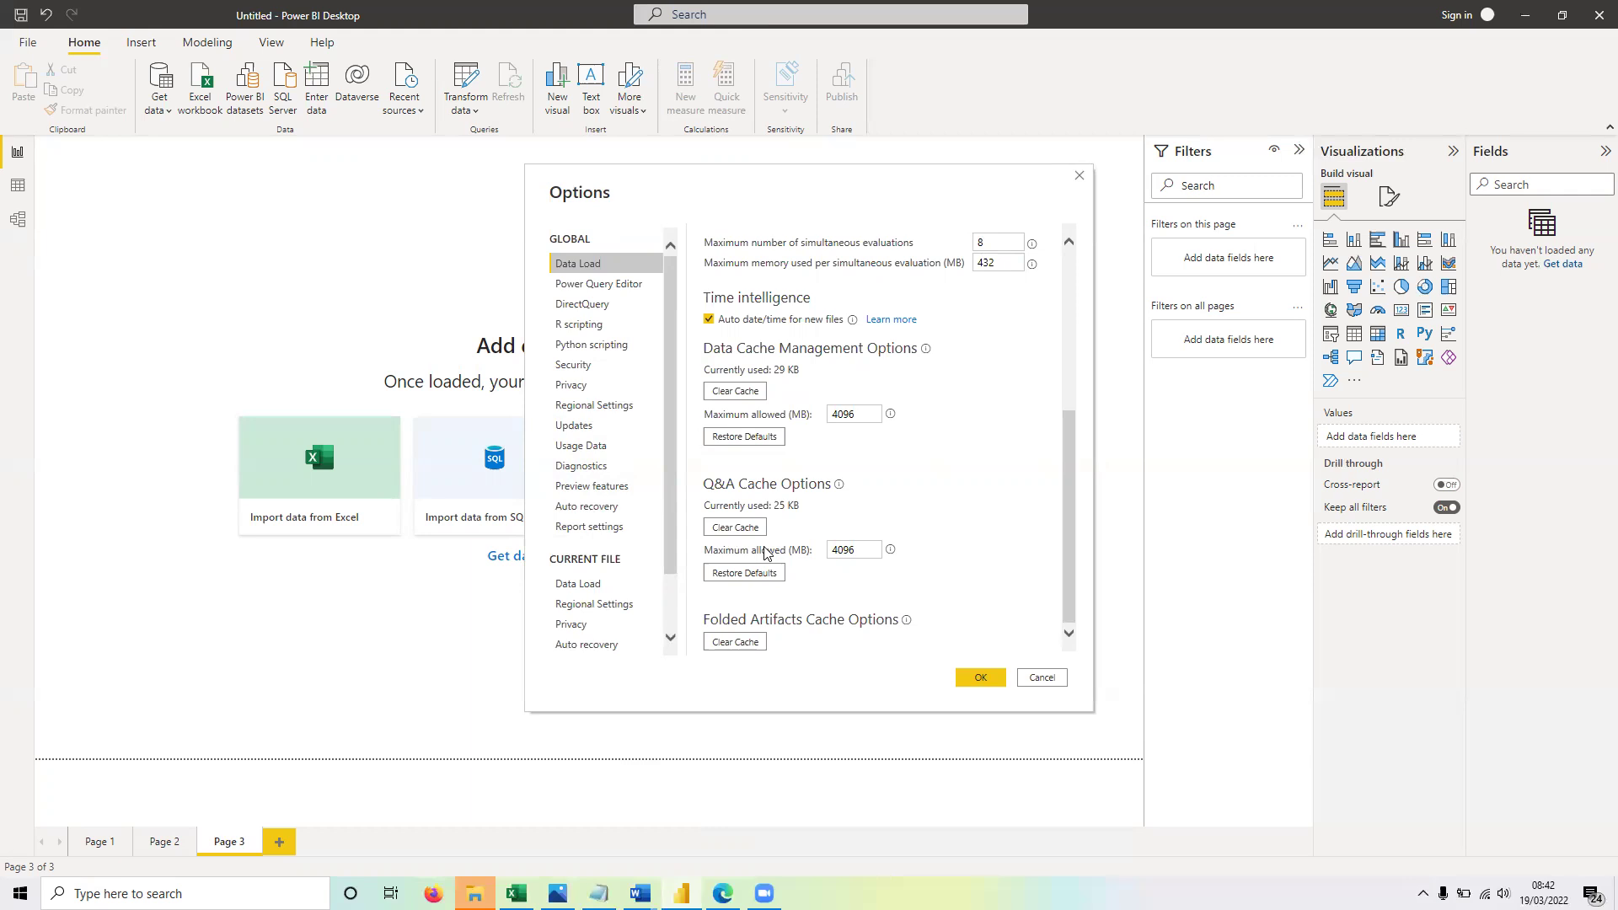
Step: Review the global Power Query Editor, DirectQuery, R scripting and Python scripting options
{"action": "left_click", "coordinate": [628, 289]}
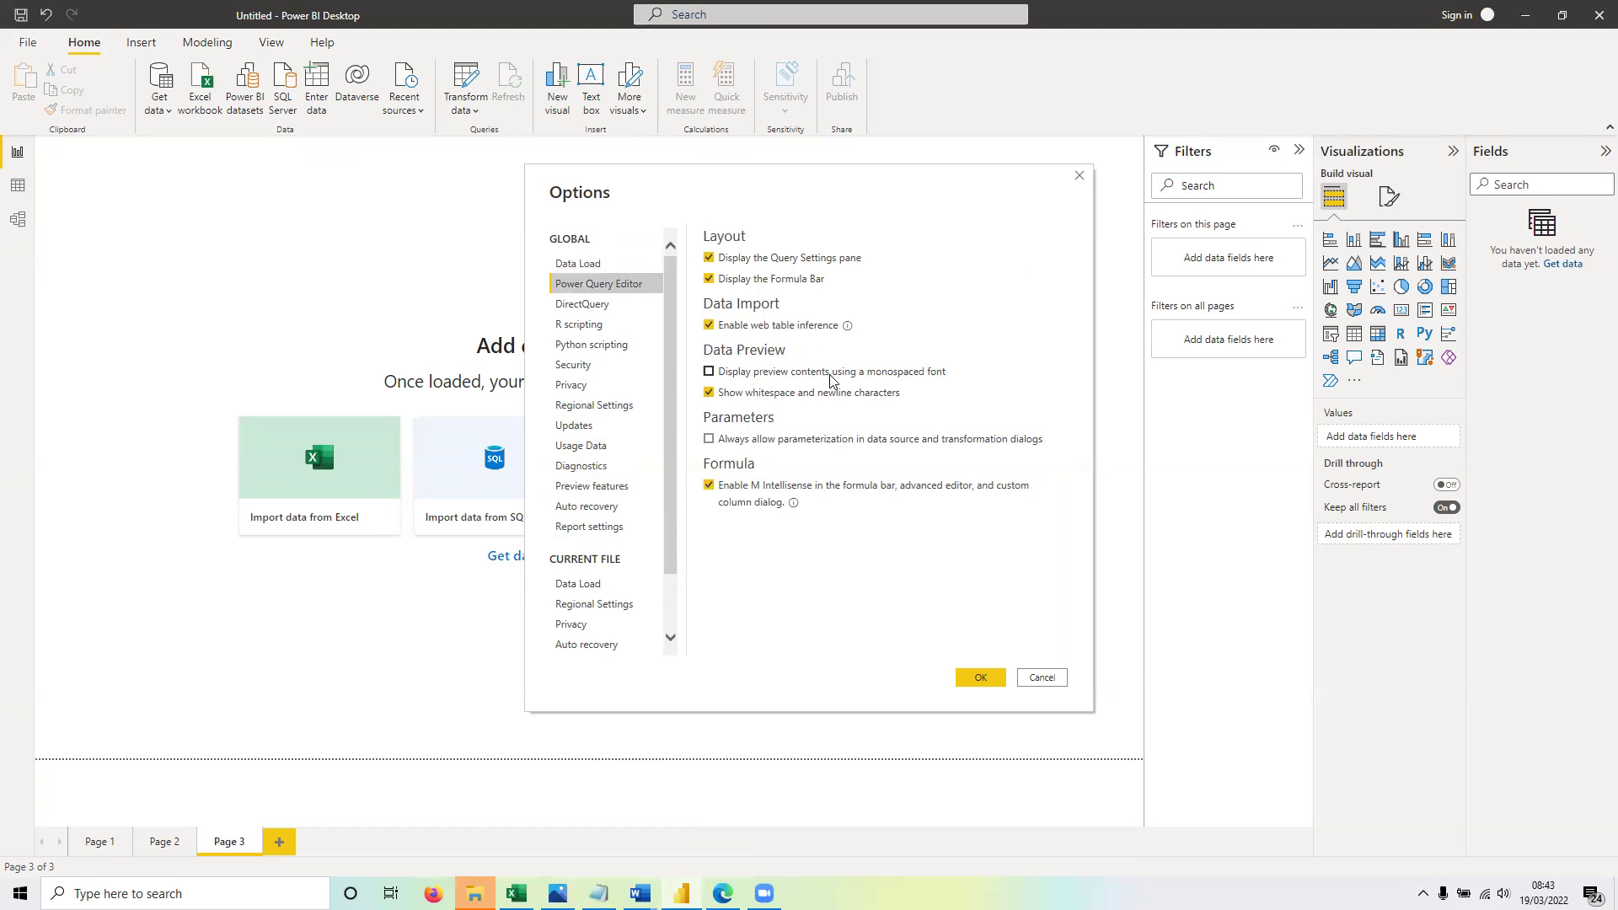
{"action": "left_click", "coordinate": [571, 305]}
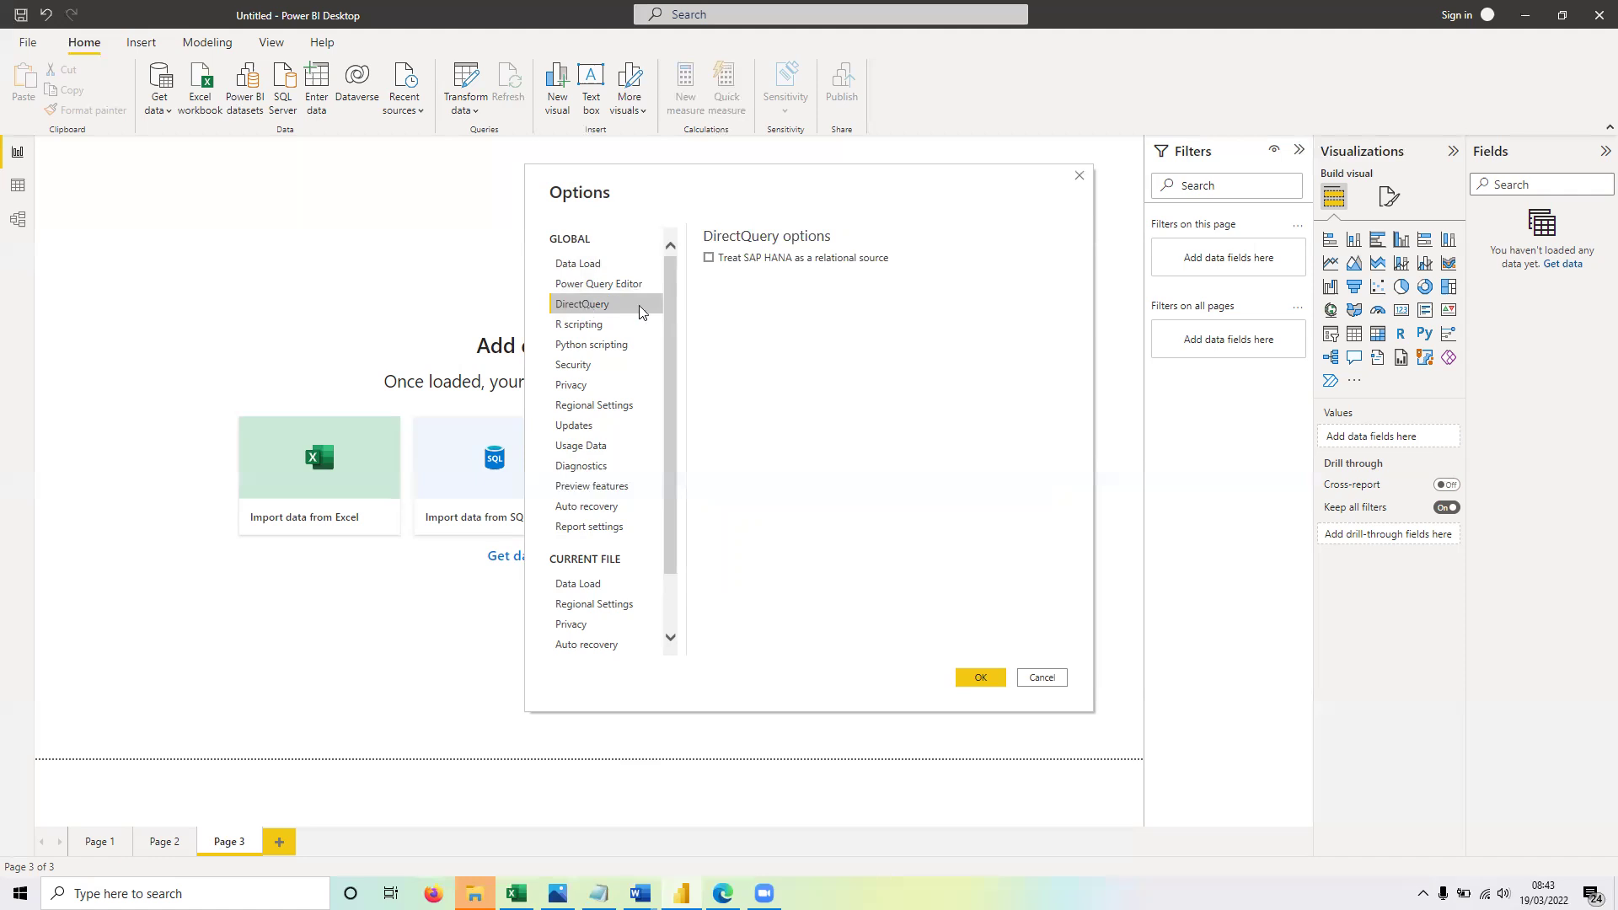
{"action": "left_click", "coordinate": [590, 326]}
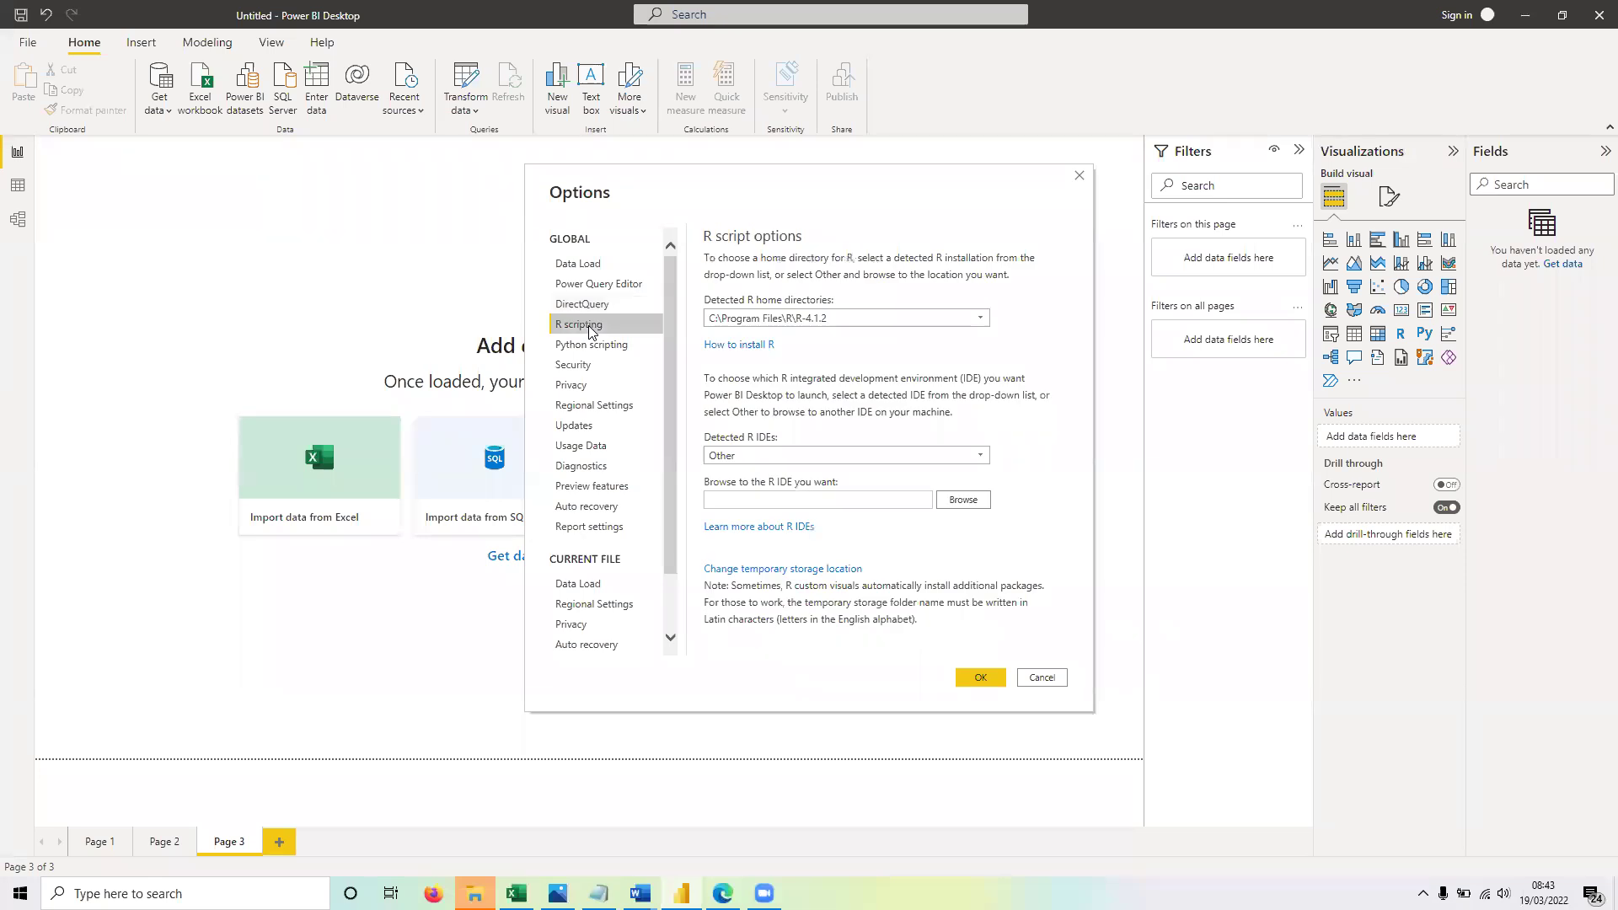
{"action": "left_click", "coordinate": [594, 349]}
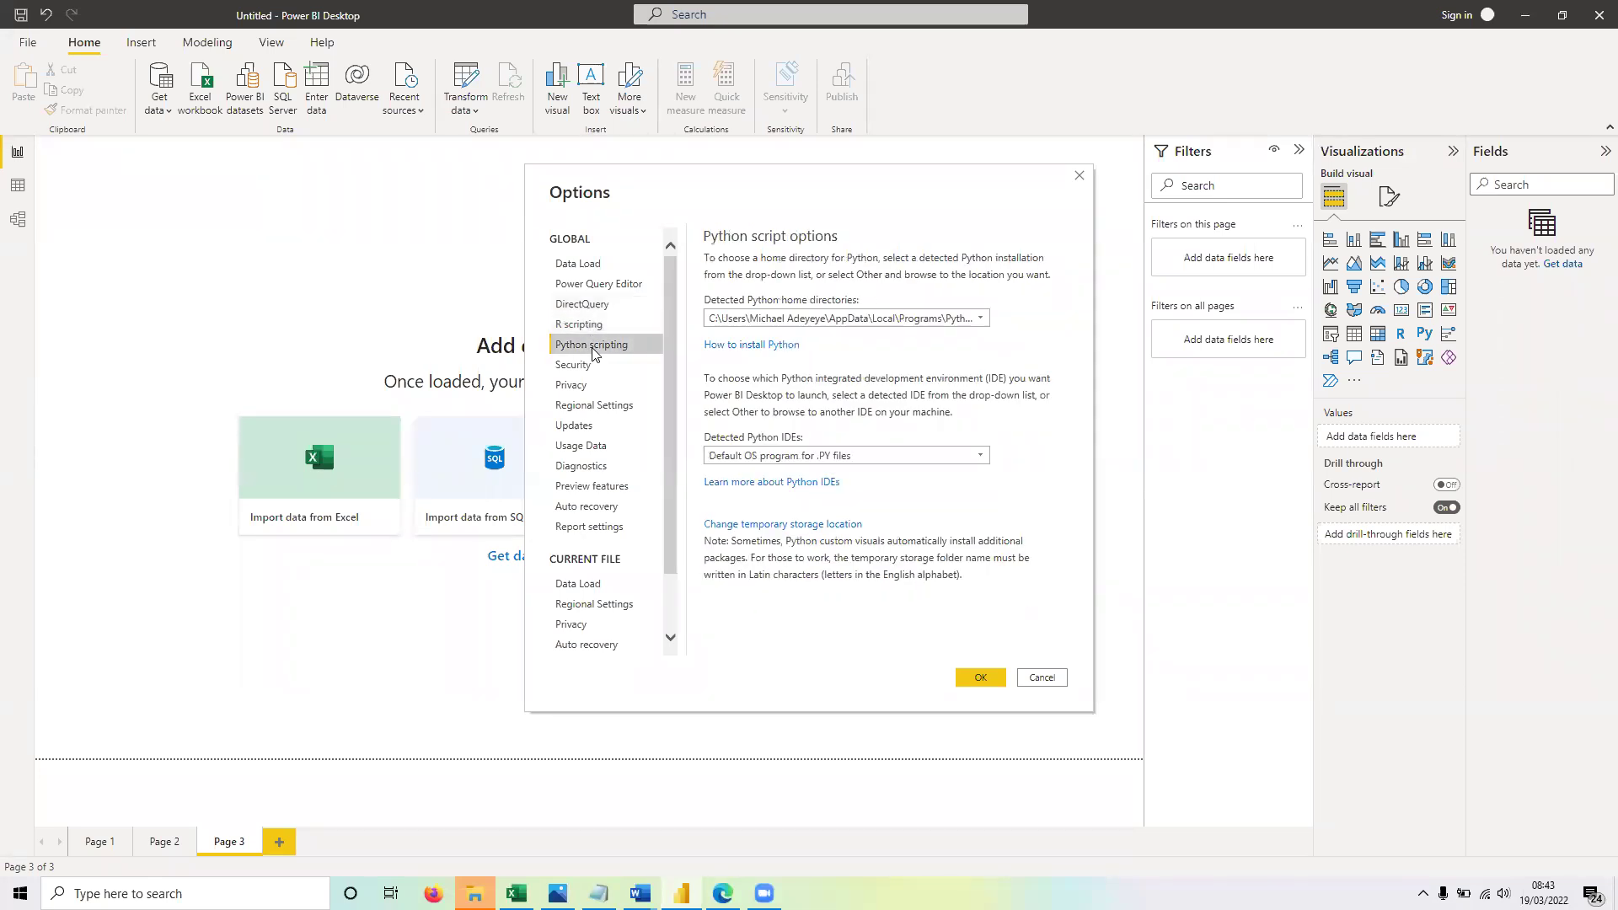
Step: Enable the use of ArcGIS for Power BI in the global security options and review the other security settings
{"action": "left_click", "coordinate": [590, 368]}
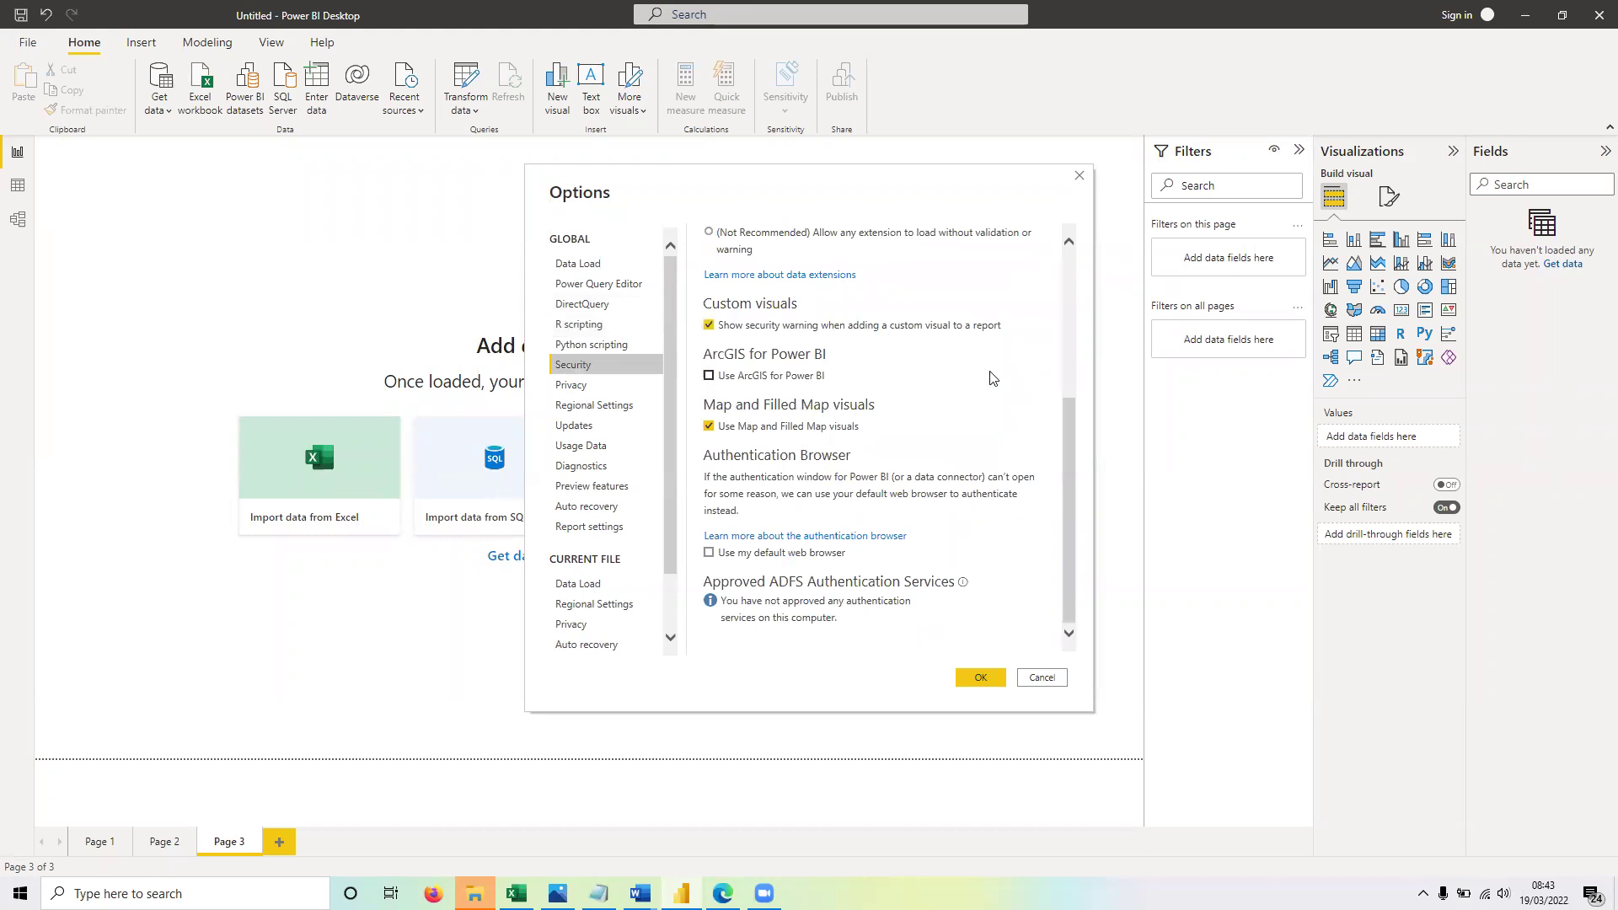
{"action": "scroll", "coordinate": [989, 430], "scroll_direction": "up", "scroll_amount": 3}
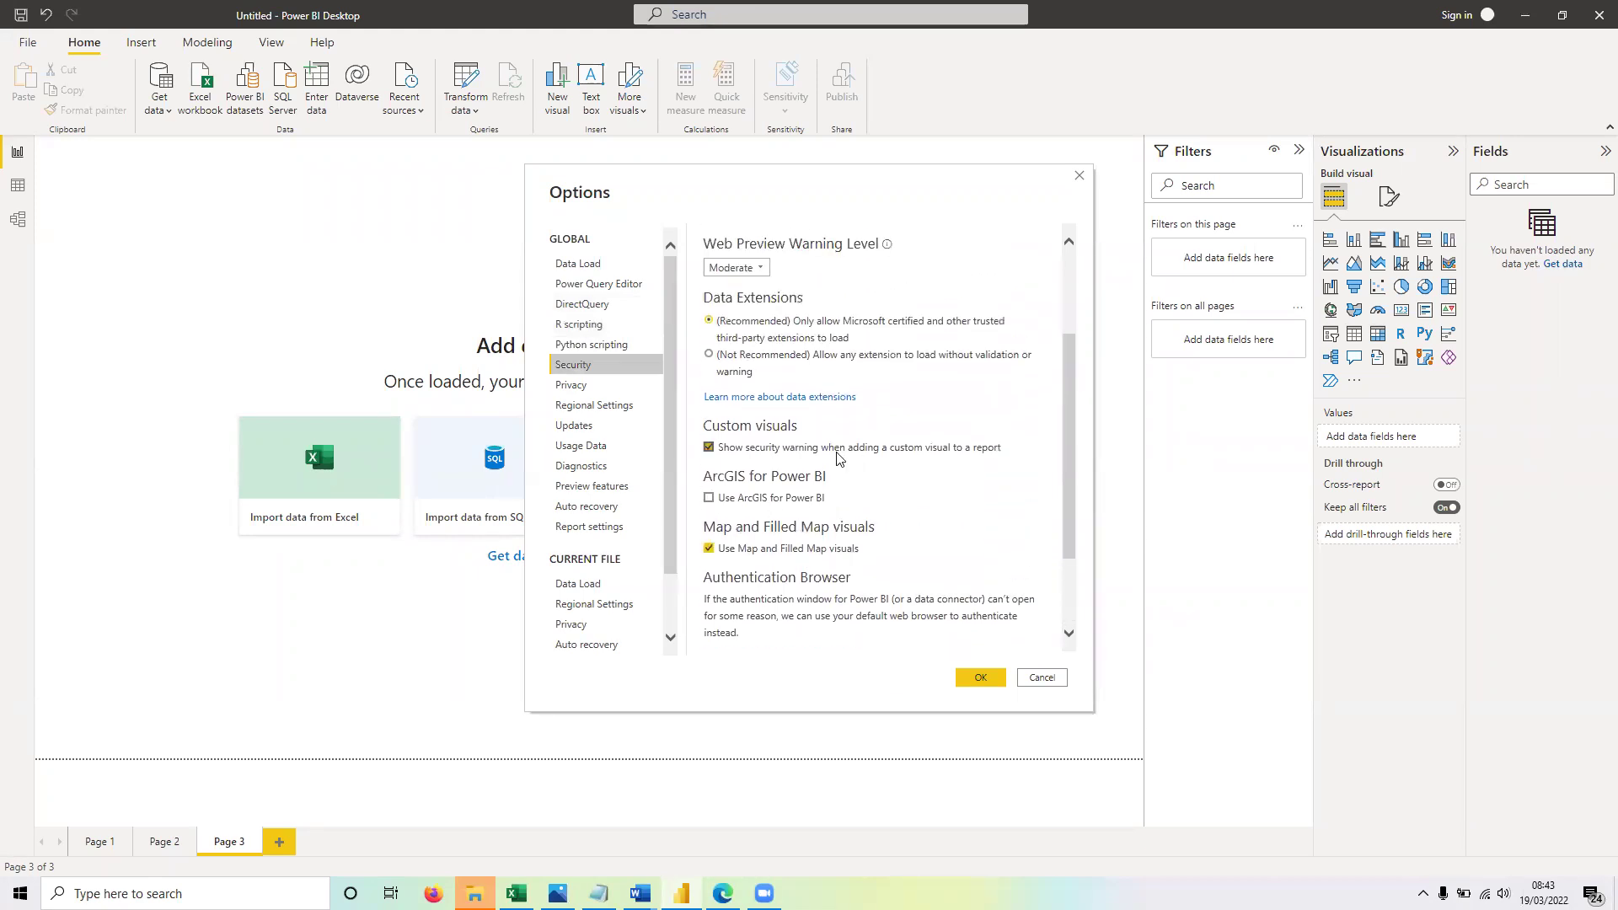
{"action": "left_click", "coordinate": [709, 498]}
{"action": "scroll", "coordinate": [924, 515], "scroll_direction": "down", "scroll_amount": 3}
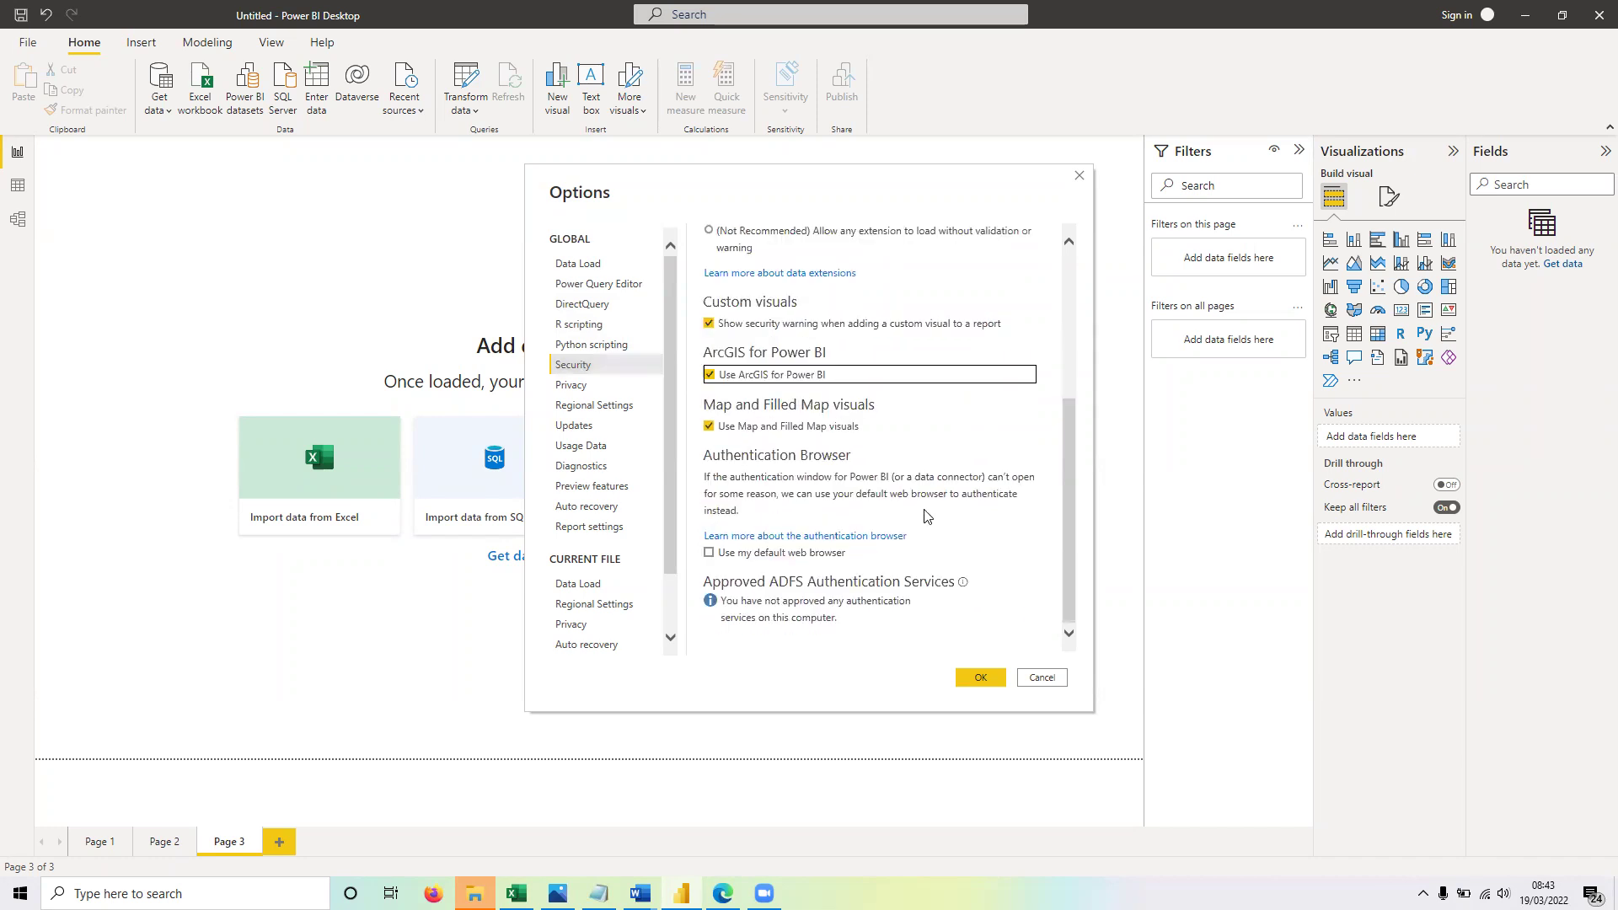
{"action": "scroll", "coordinate": [924, 516], "scroll_direction": "up", "scroll_amount": 6}
{"action": "scroll", "coordinate": [924, 516], "scroll_direction": "down", "scroll_amount": 6}
Step: Review the global privacy, regional settings, updates, usage data and diagnostics options
{"action": "left_click", "coordinate": [581, 386]}
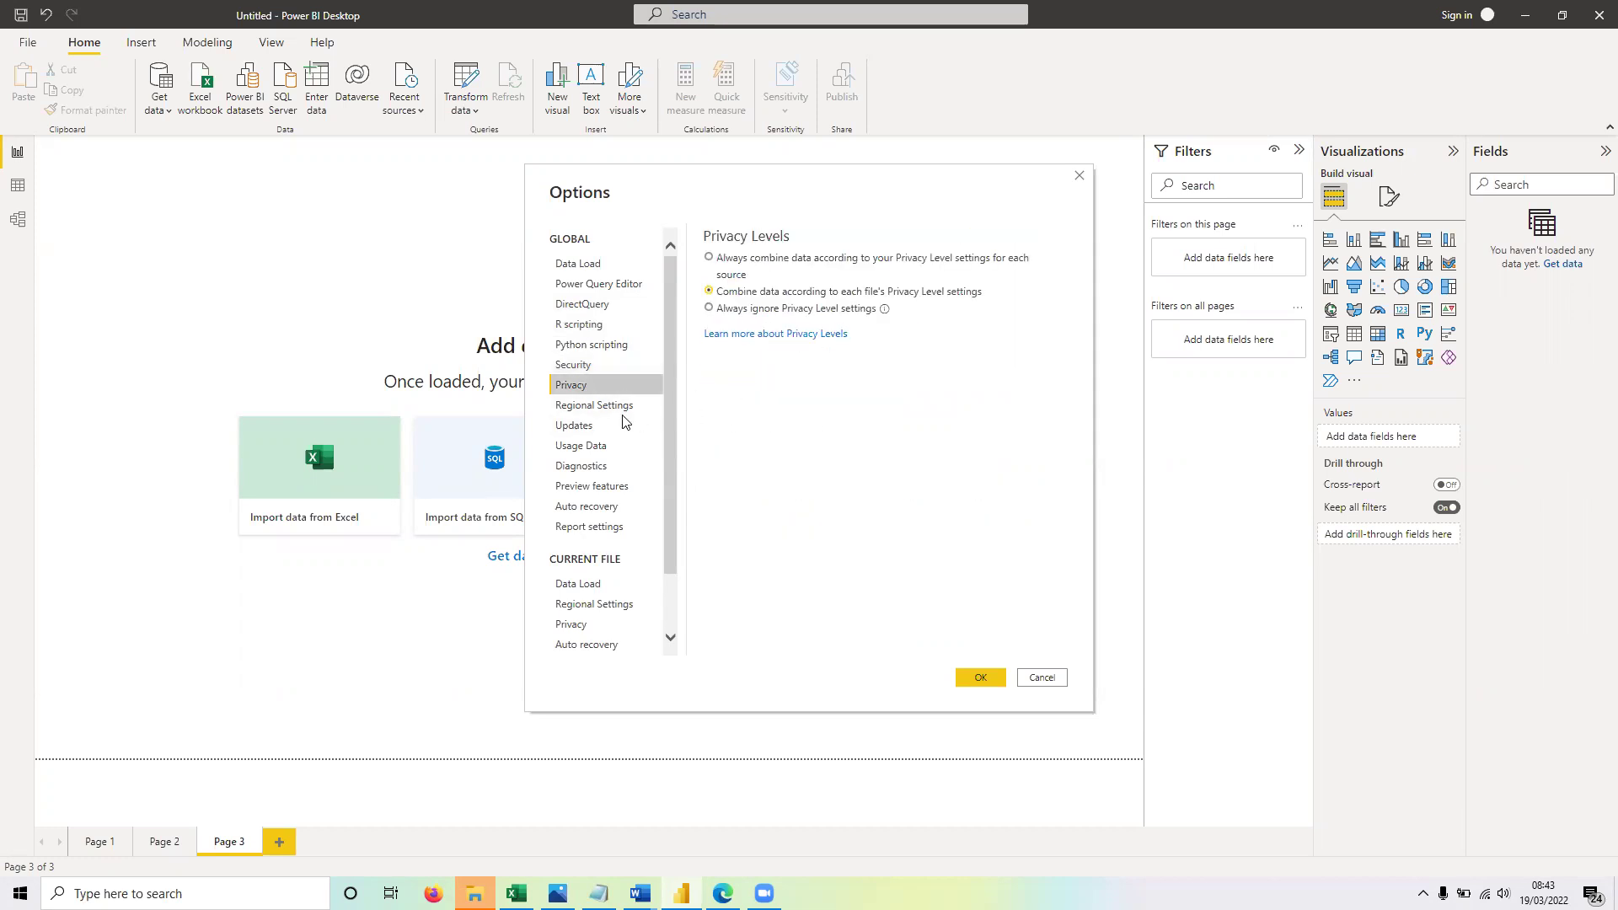
{"action": "left_click", "coordinate": [607, 407]}
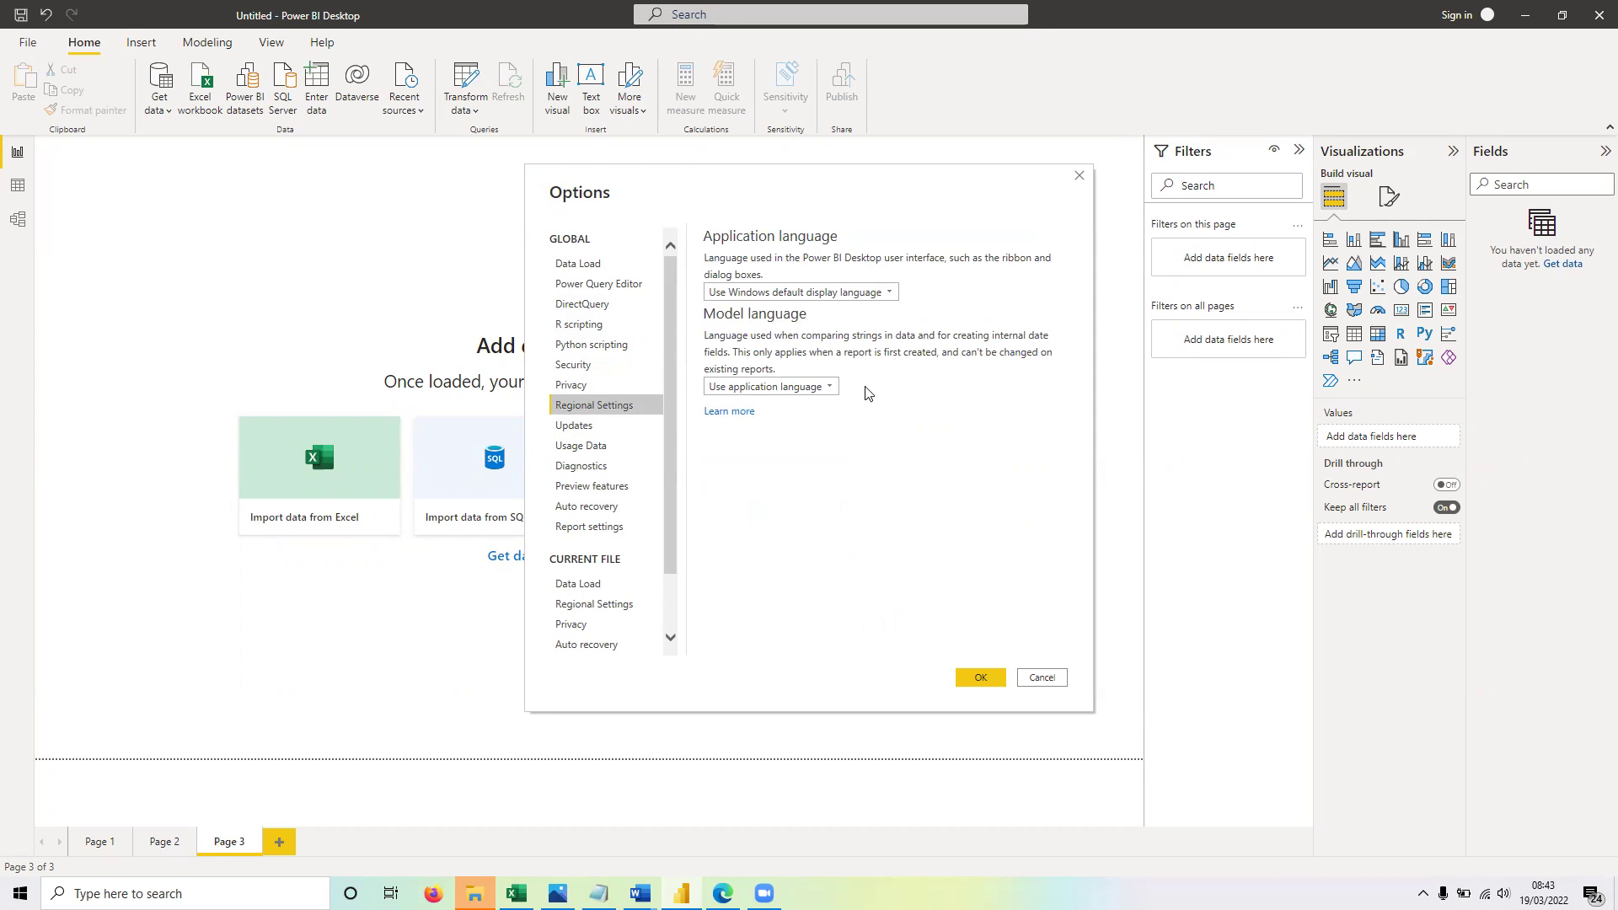
{"action": "left_click", "coordinate": [601, 426]}
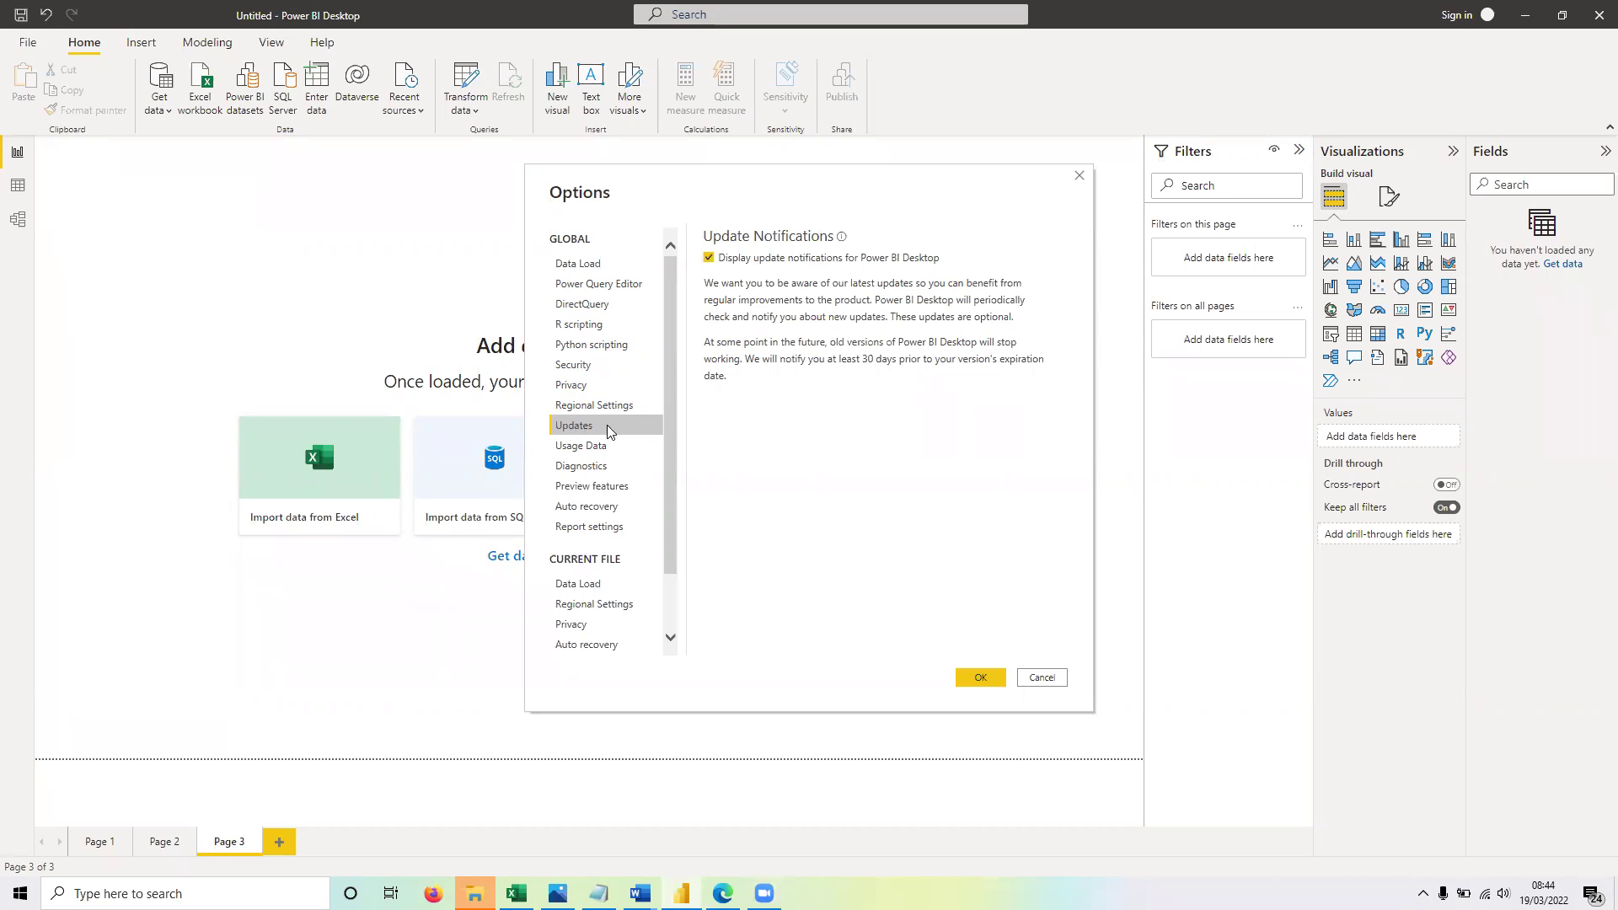
{"action": "left_click", "coordinate": [576, 448]}
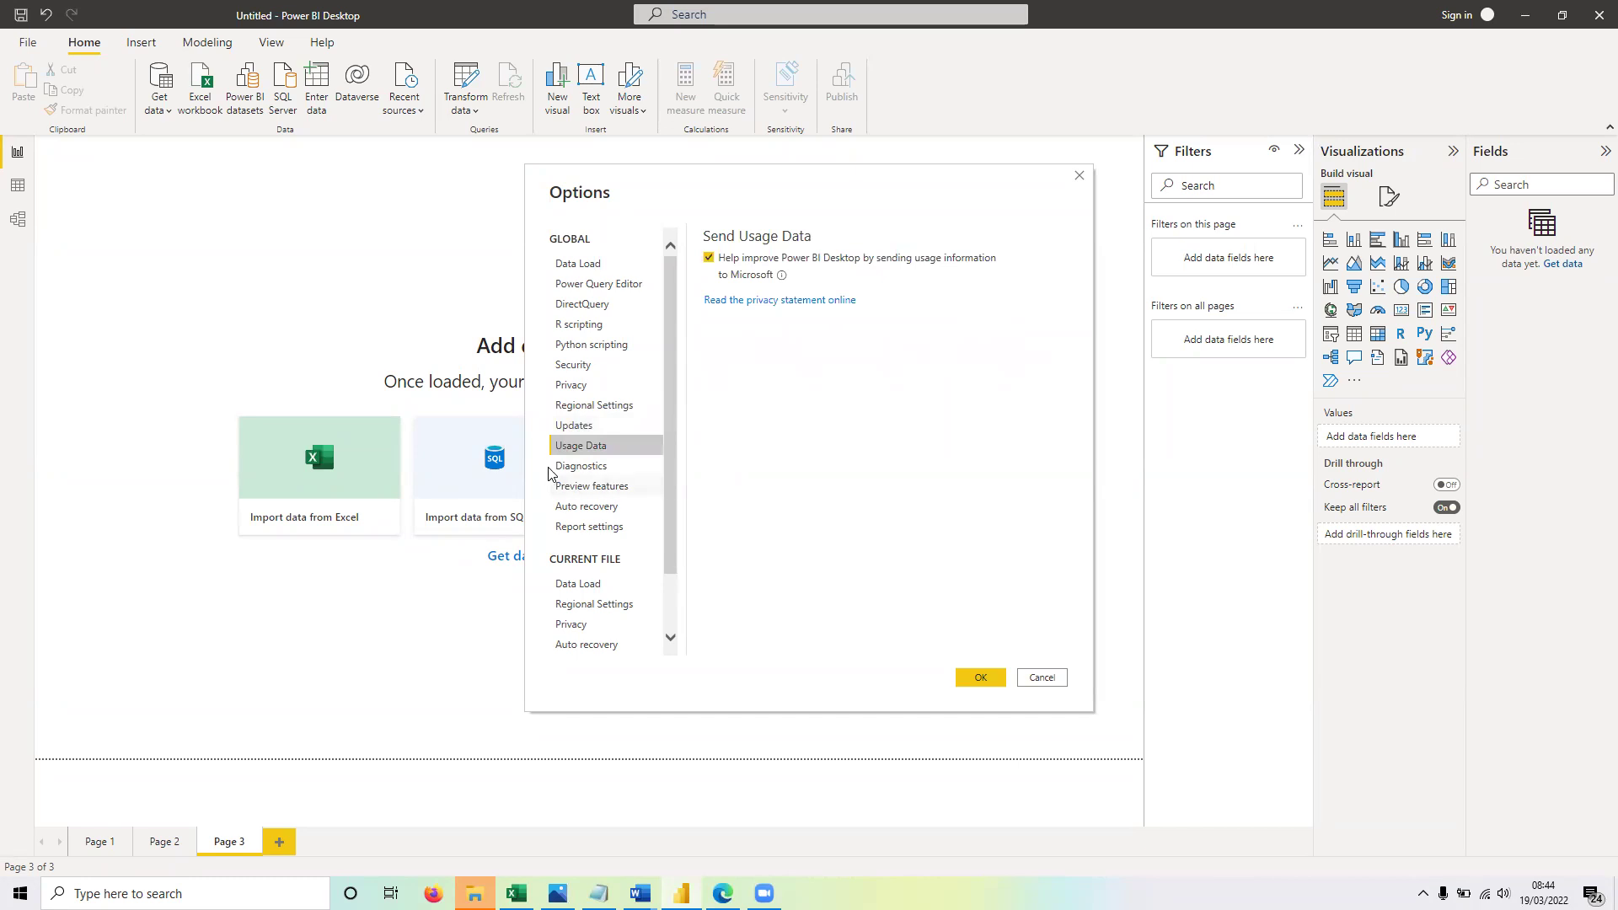
{"action": "left_click", "coordinate": [558, 468]}
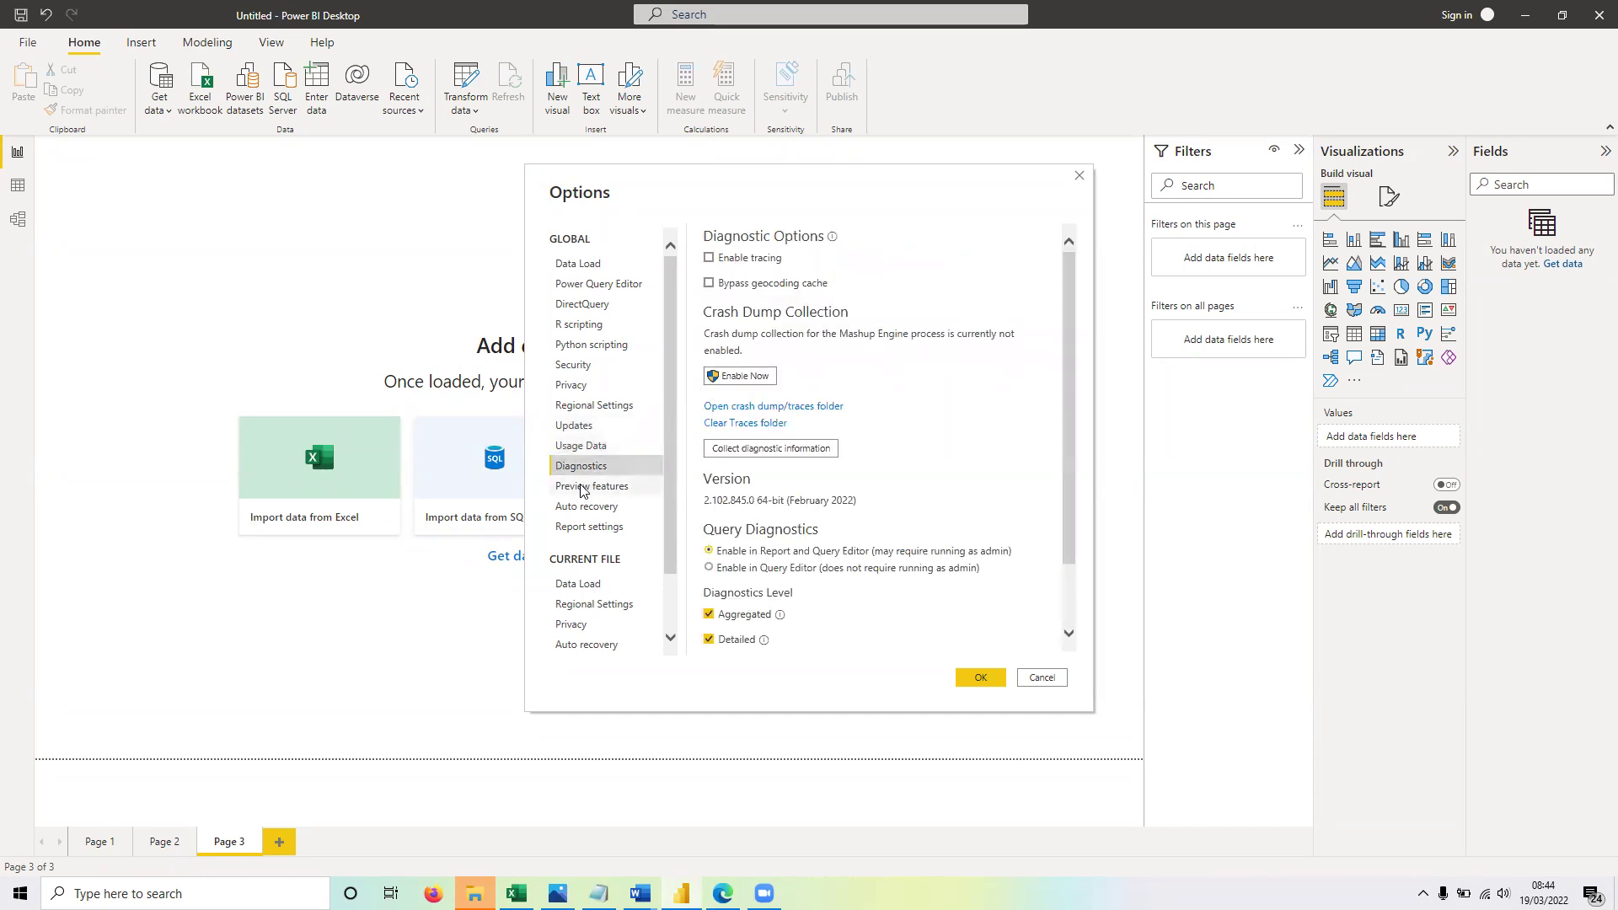
Step: Enable the Azure map visual preview feature and keeping the last auto recovery version when closing without saving
{"action": "left_click", "coordinate": [580, 487]}
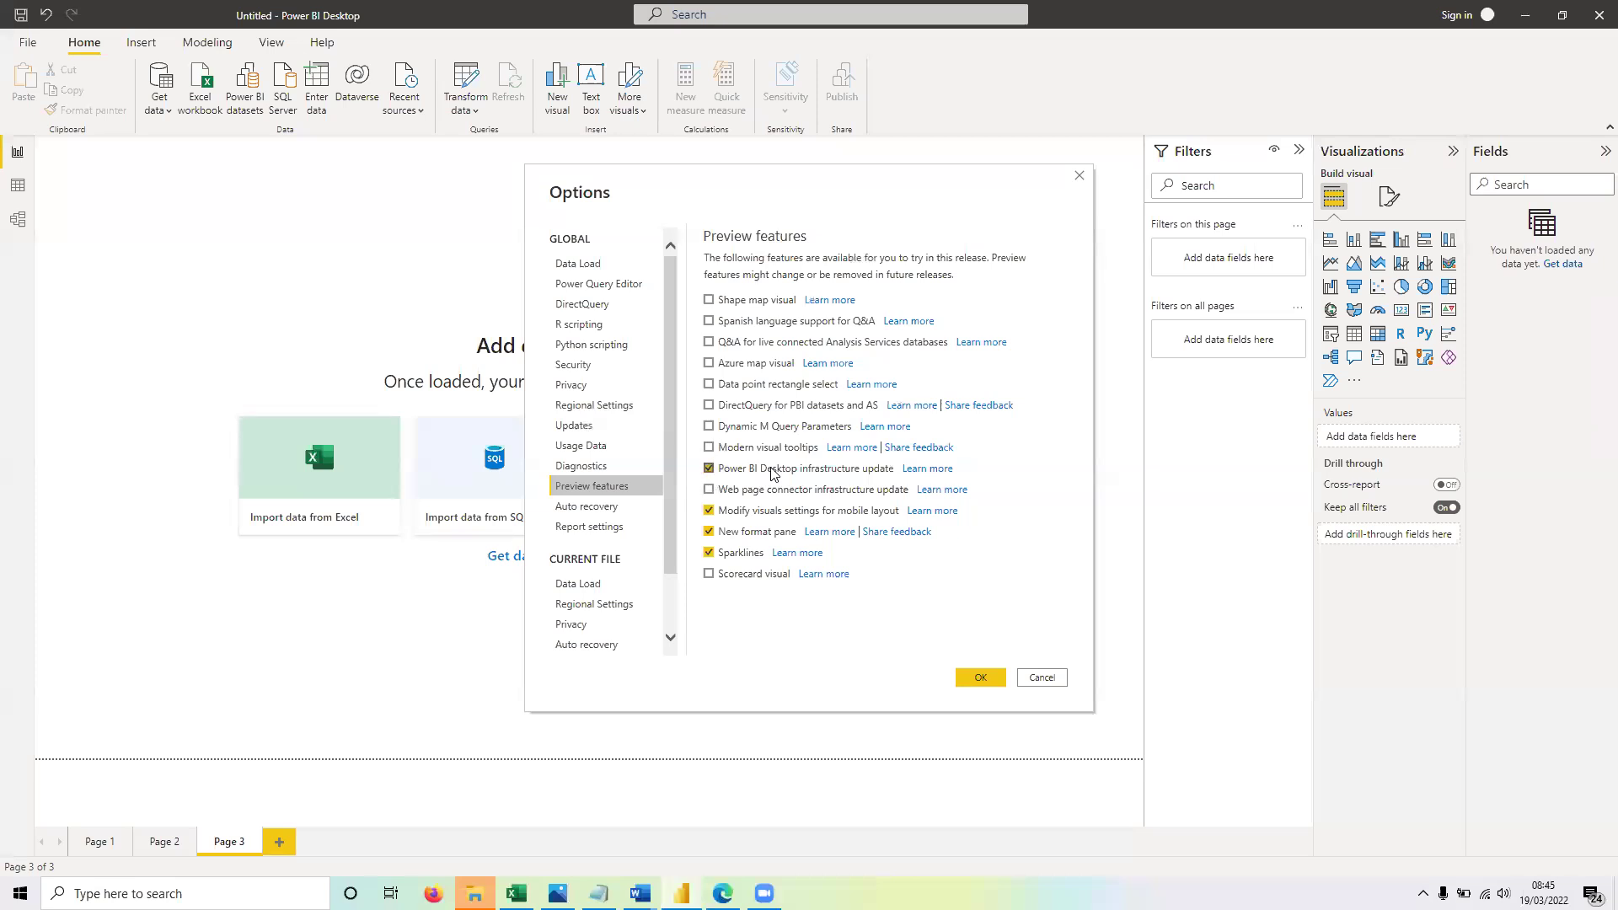
{"action": "left_click", "coordinate": [709, 363]}
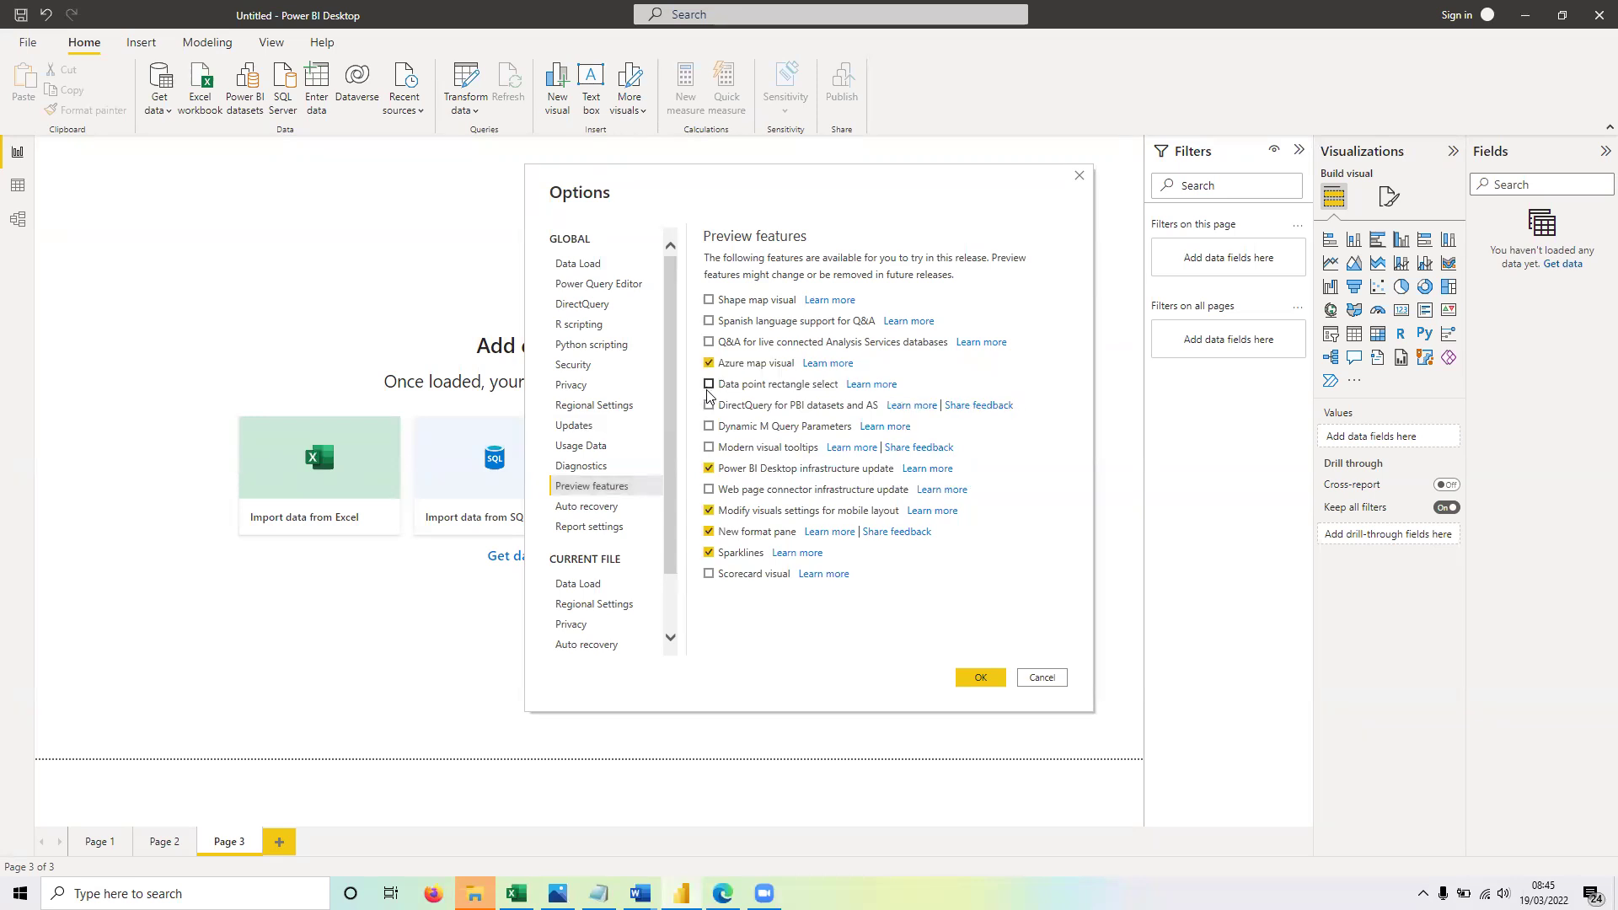
{"action": "left_click", "coordinate": [622, 504]}
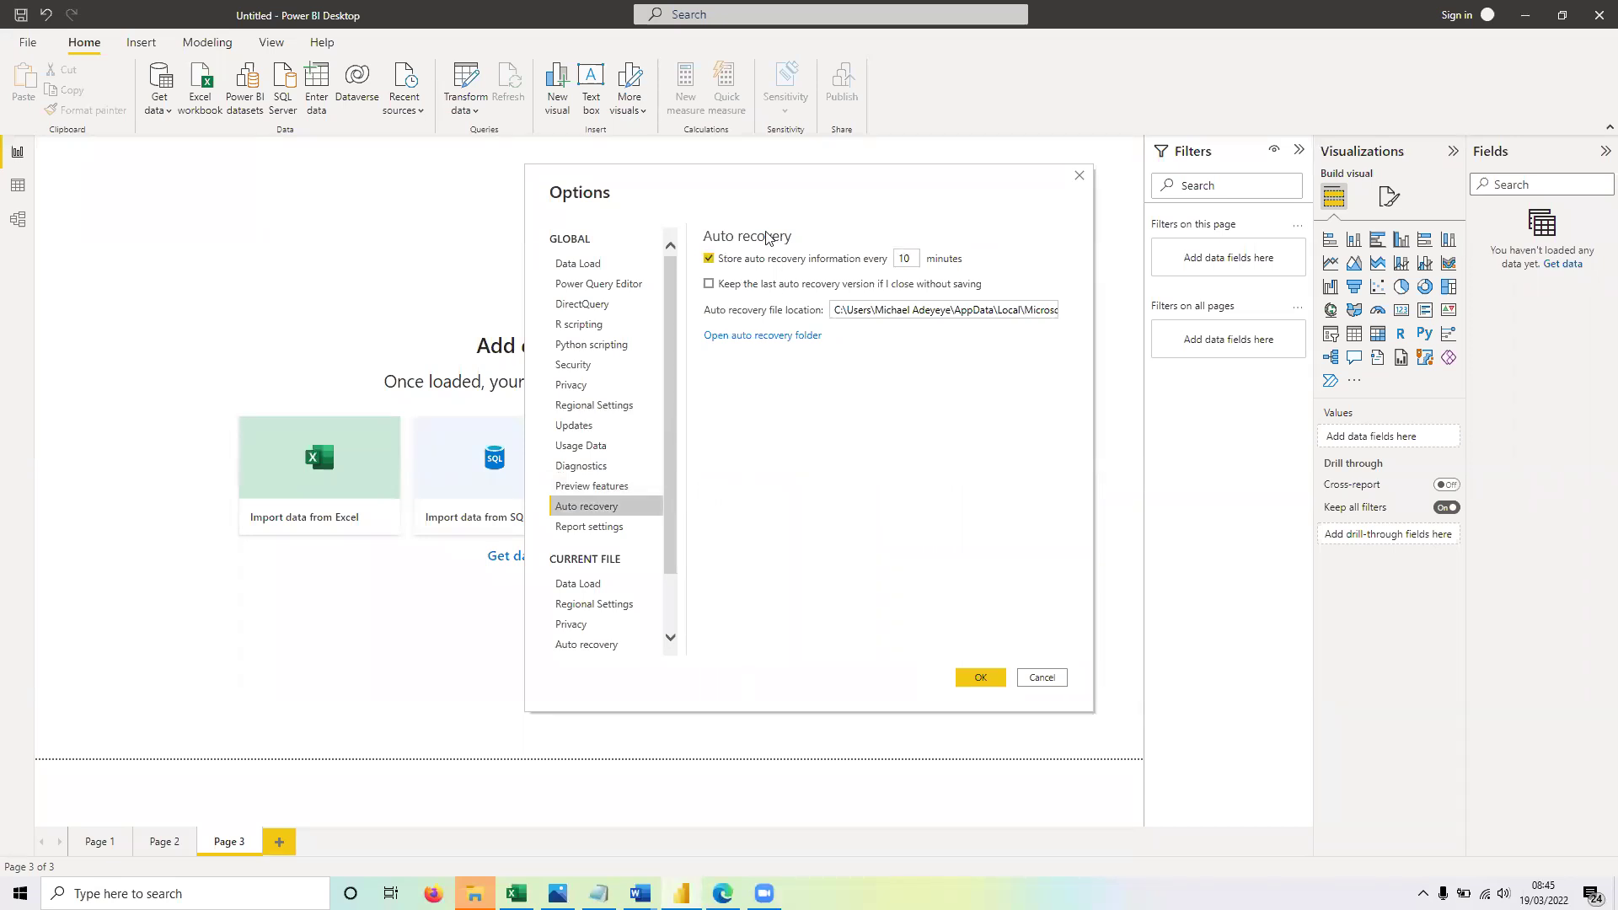
{"action": "left_click", "coordinate": [717, 290]}
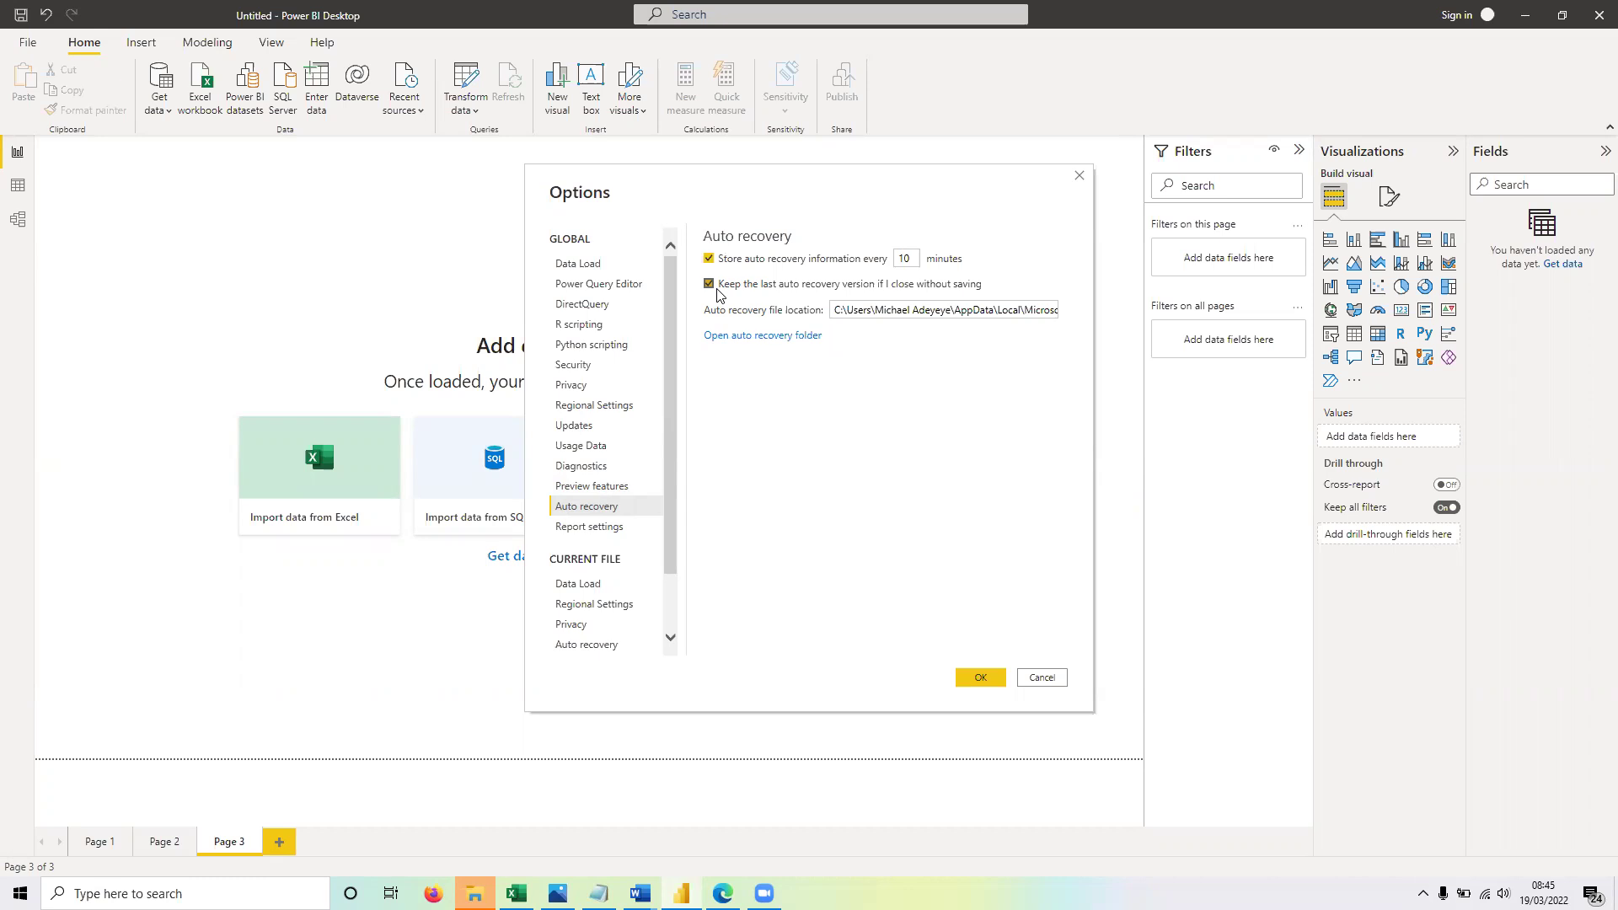
Step: Review the global report settings and the current file's query reduction, published dataset and data load options, and cancel the Options dialog
{"action": "left_click", "coordinate": [588, 529]}
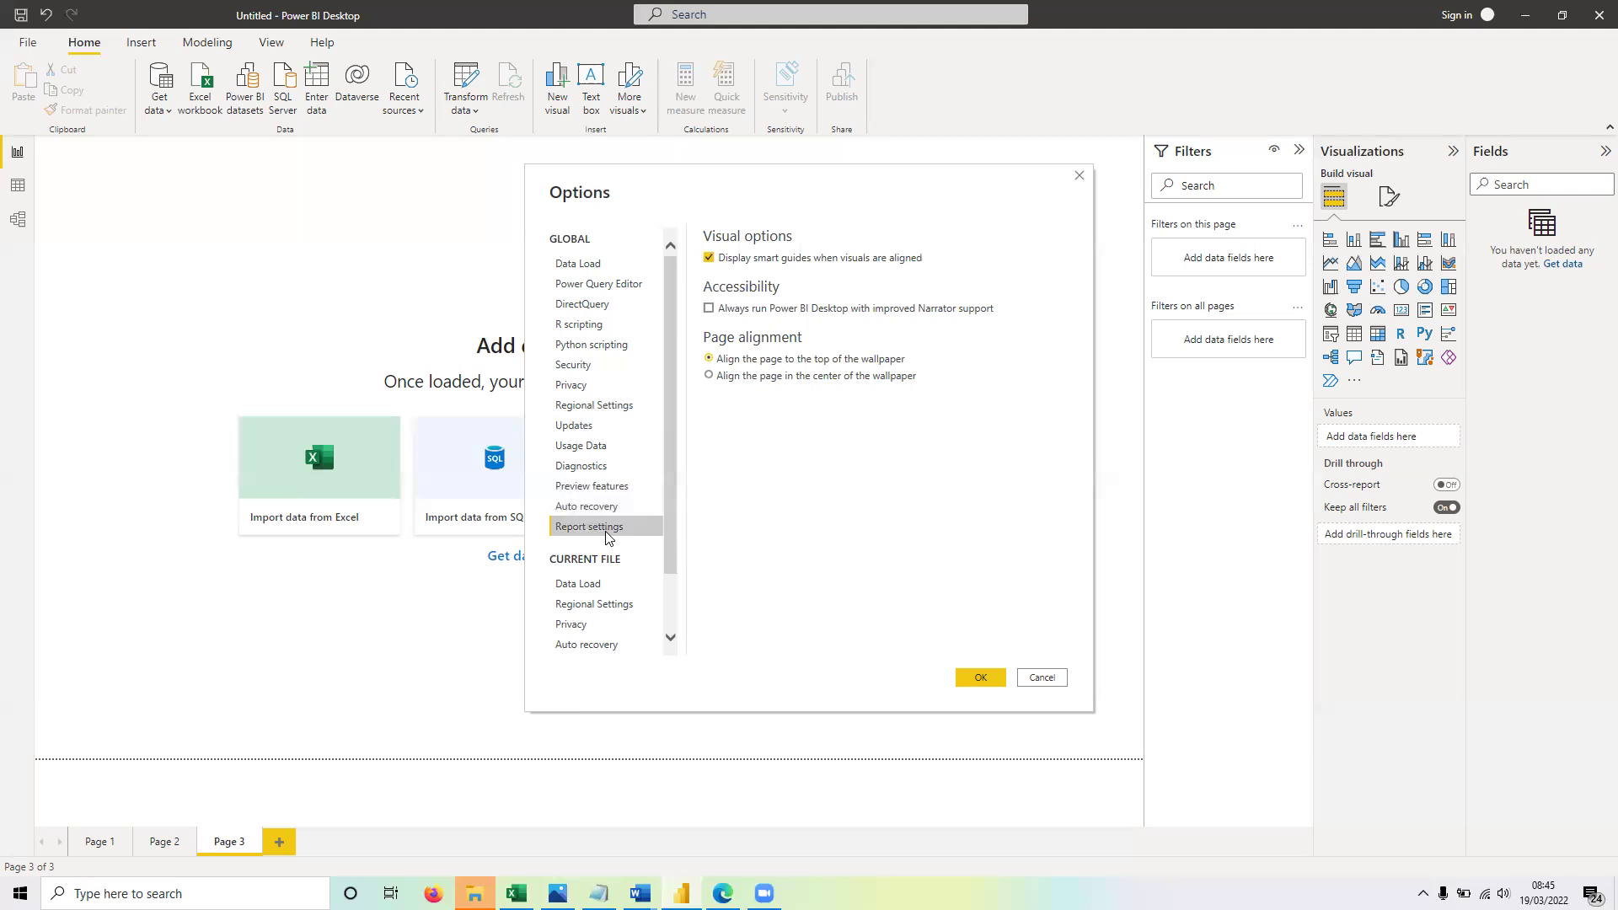
{"action": "scroll", "coordinate": [669, 533], "scroll_direction": "down", "scroll_amount": 2}
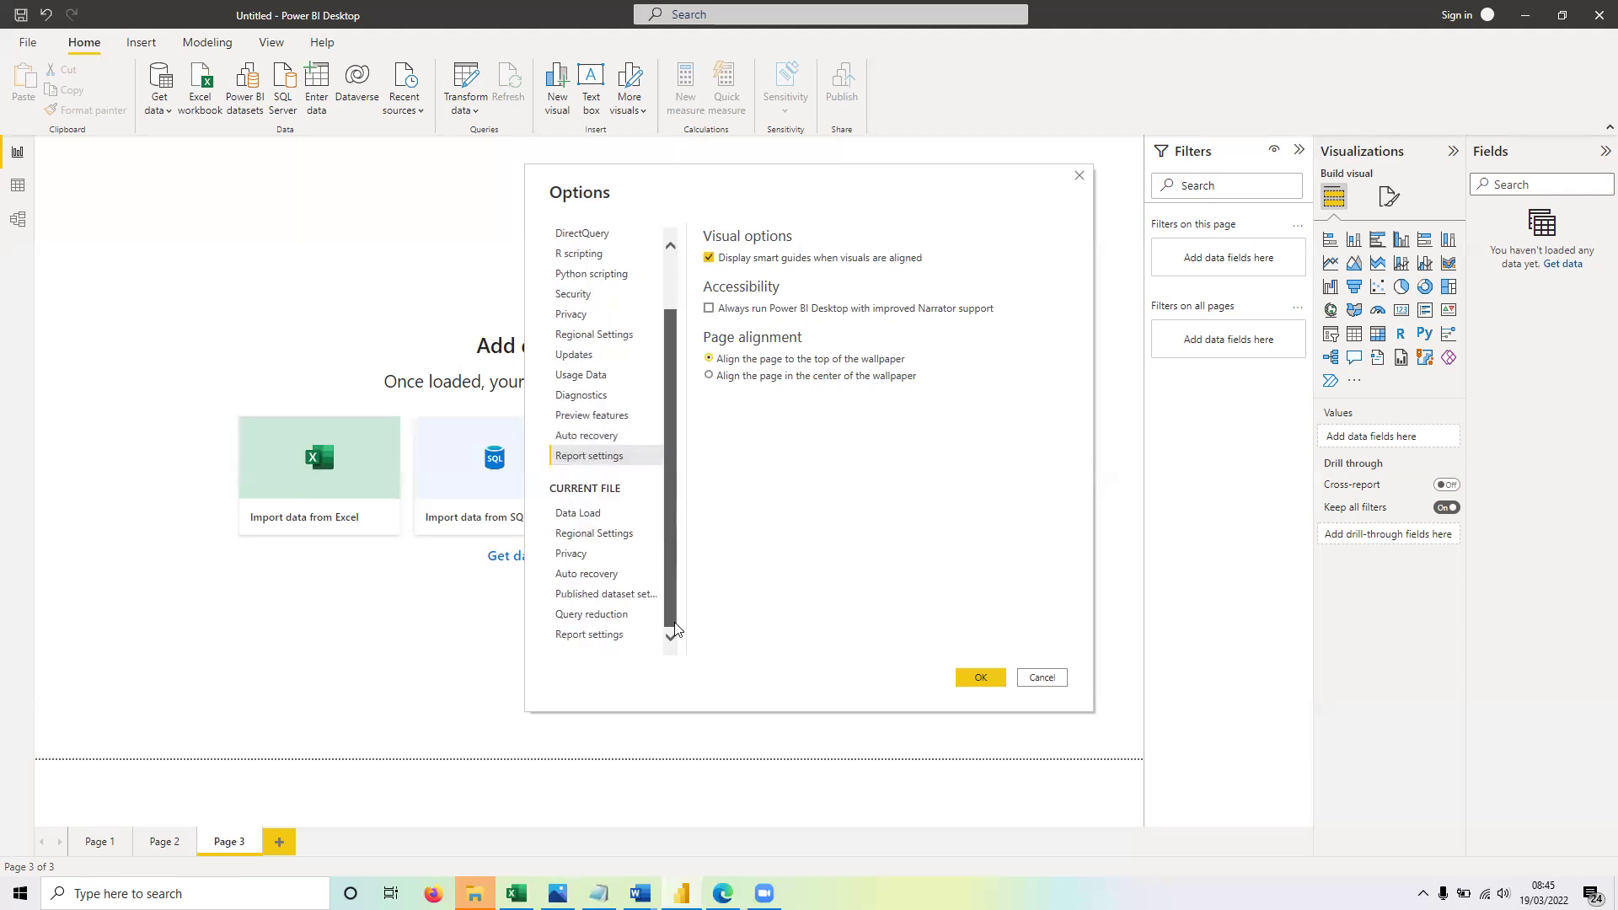
{"action": "left_click", "coordinate": [583, 620]}
{"action": "left_click", "coordinate": [595, 595]}
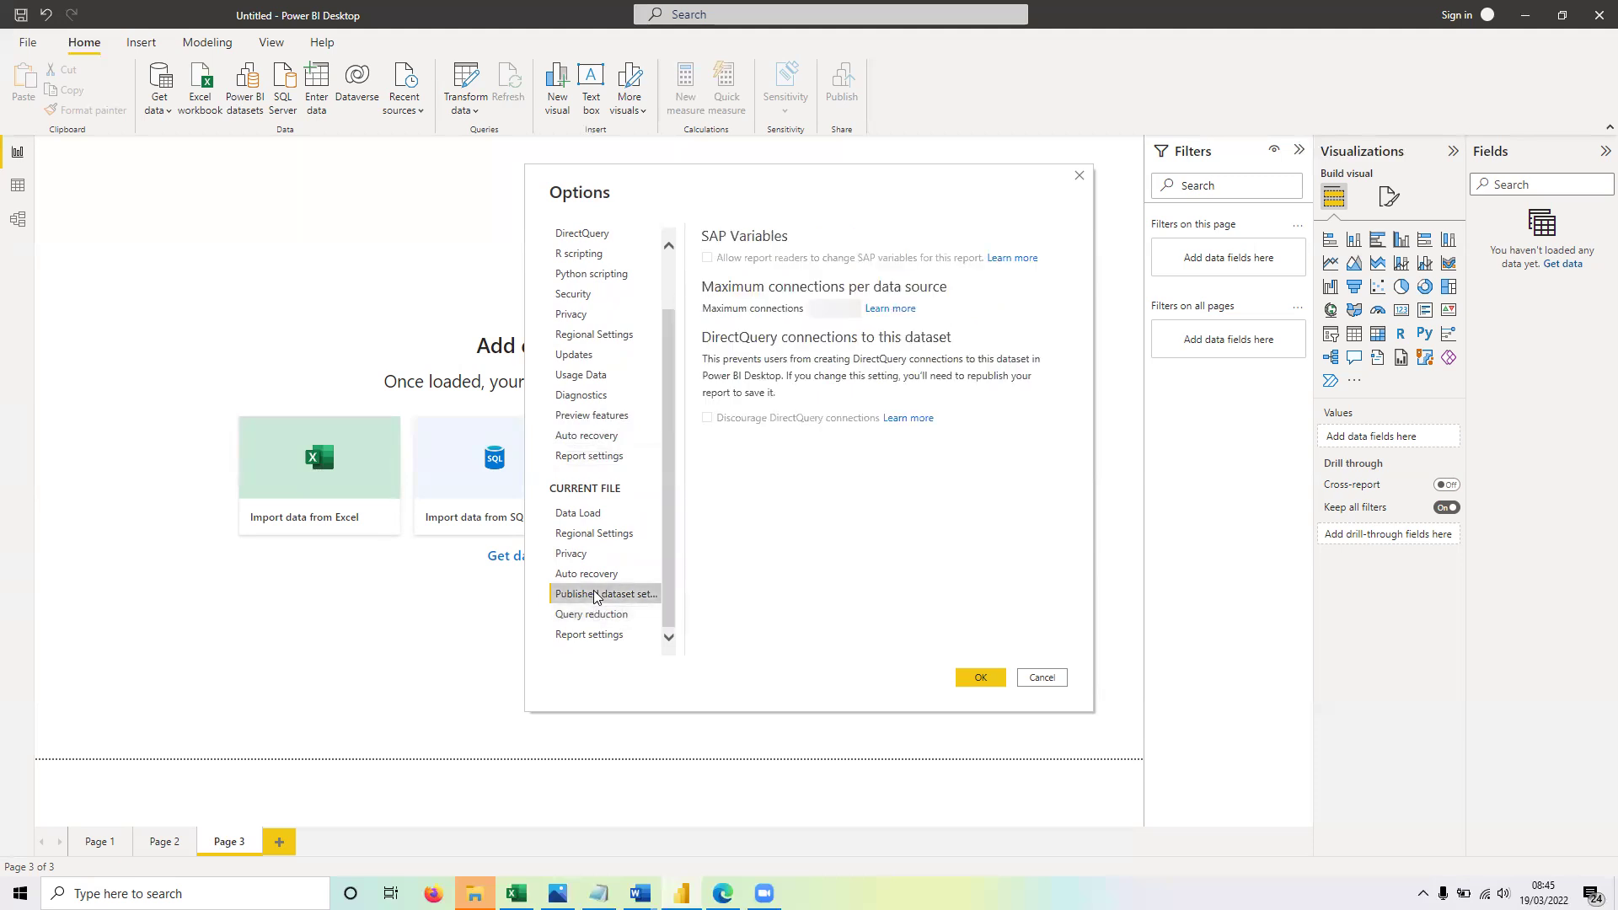
{"action": "left_click", "coordinate": [602, 522]}
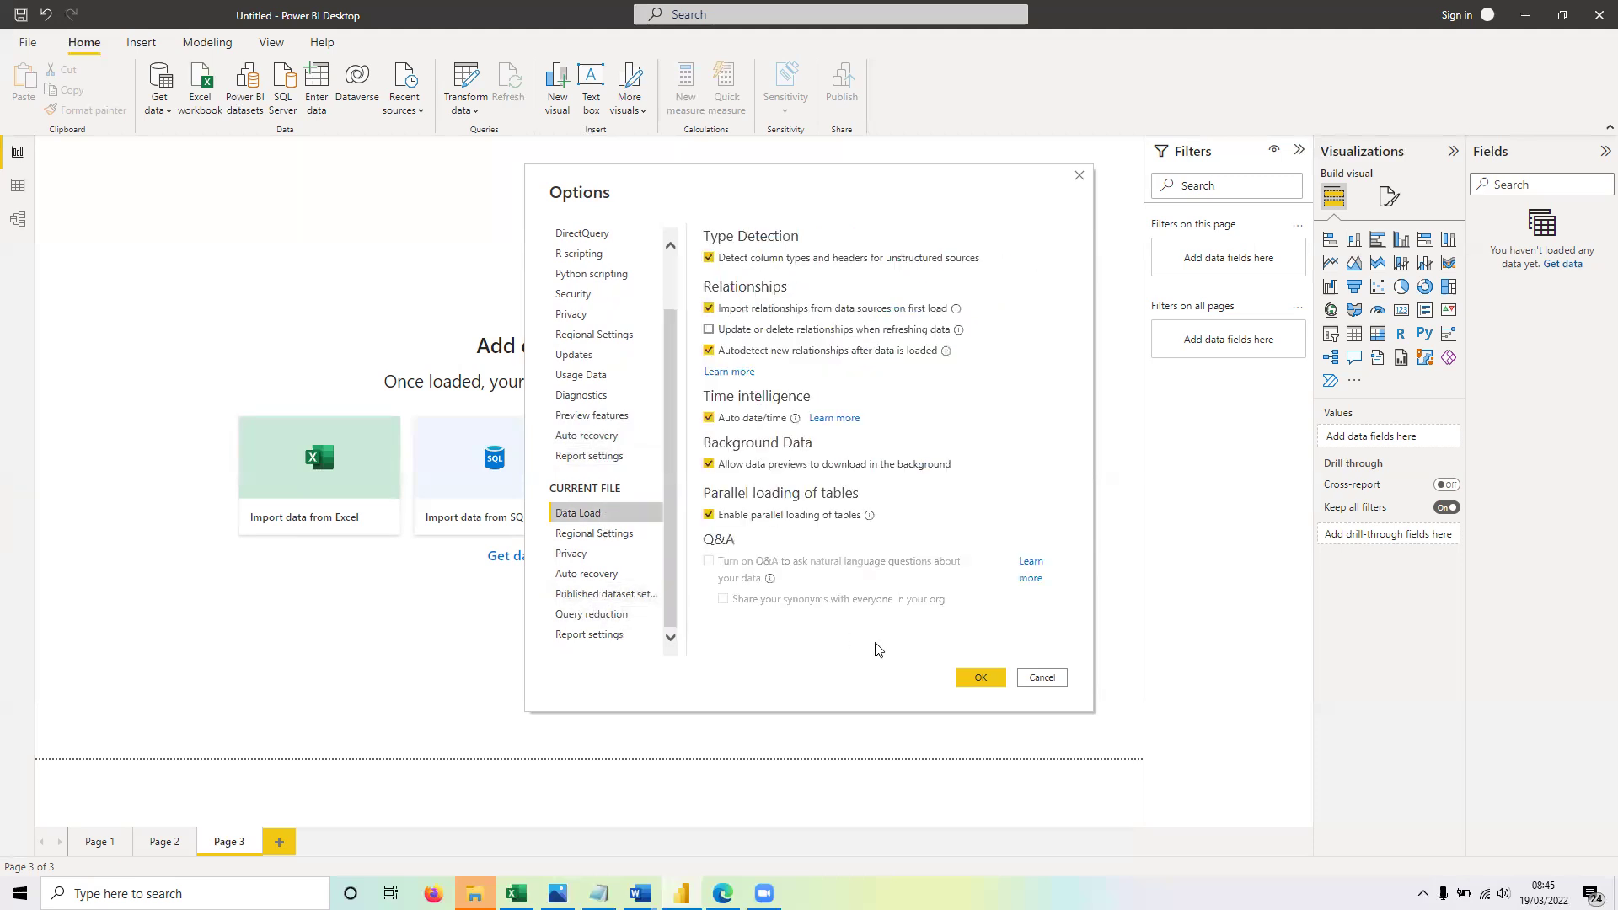
{"action": "left_click", "coordinate": [1043, 679]}
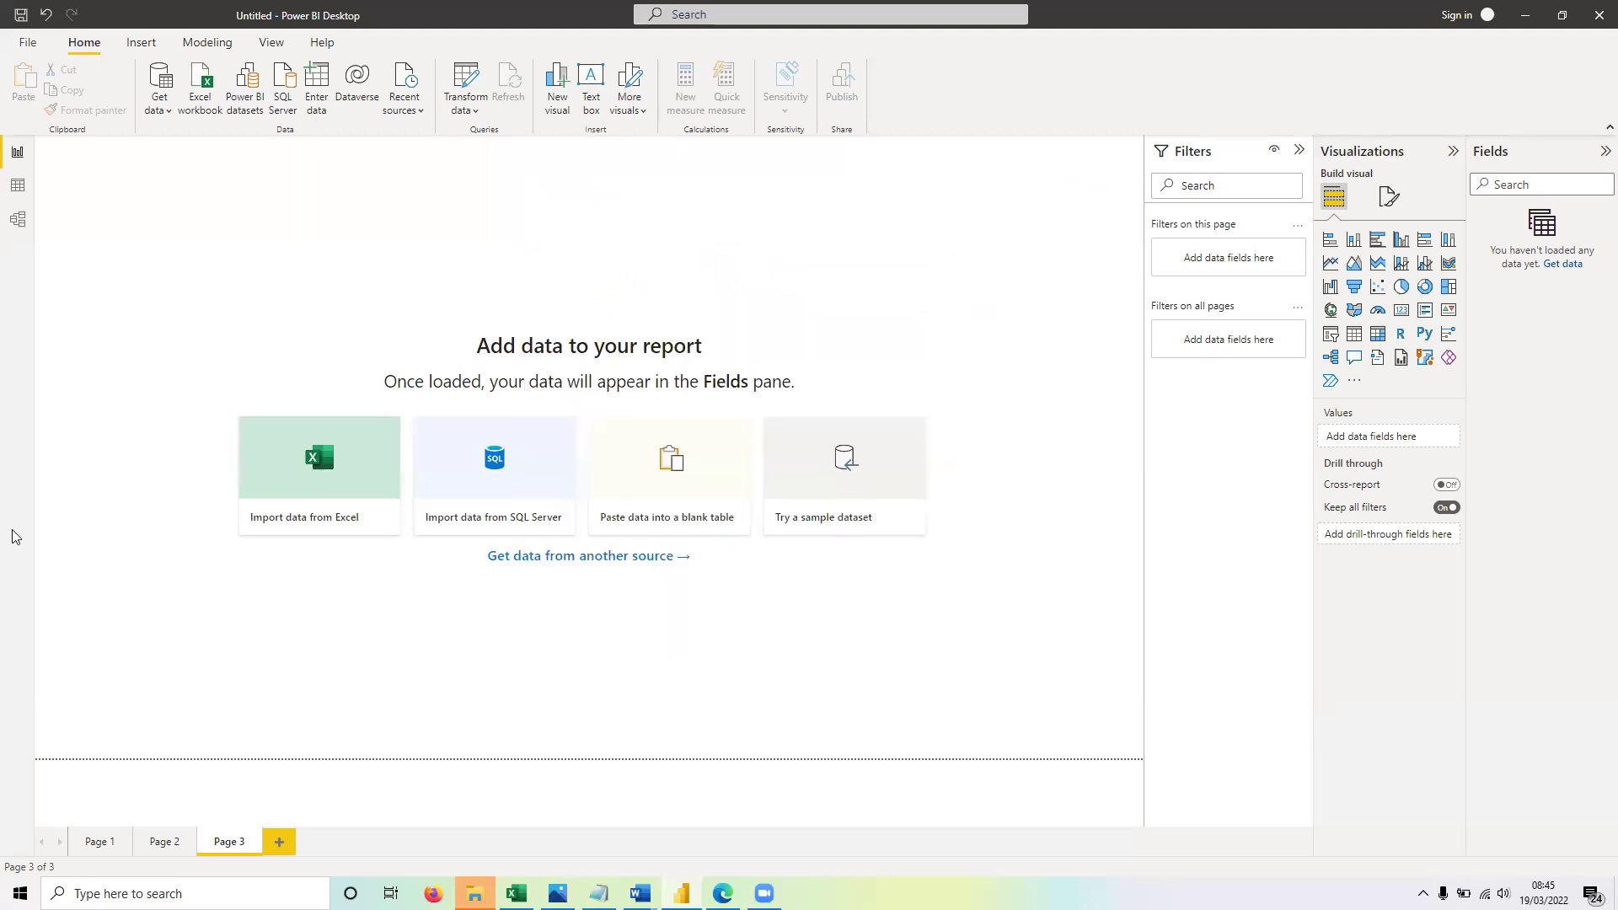
Step: View the About information for Power BI Desktop, highlight the version's release month, and close the dialog
{"action": "left_click", "coordinate": [27, 45]}
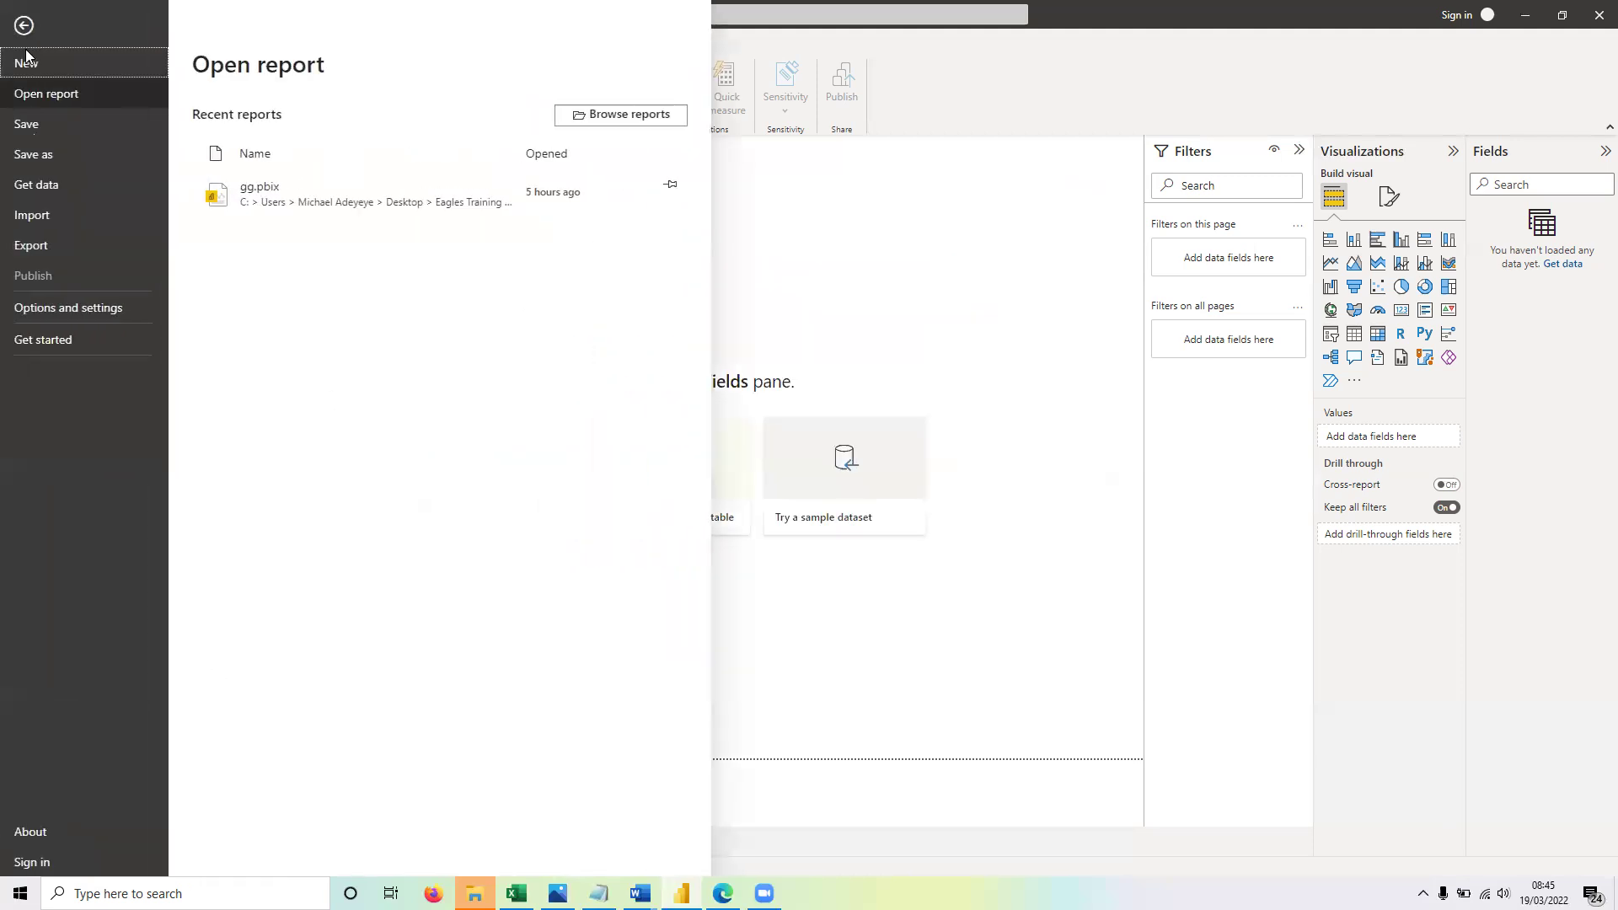
{"action": "left_click", "coordinate": [46, 832]}
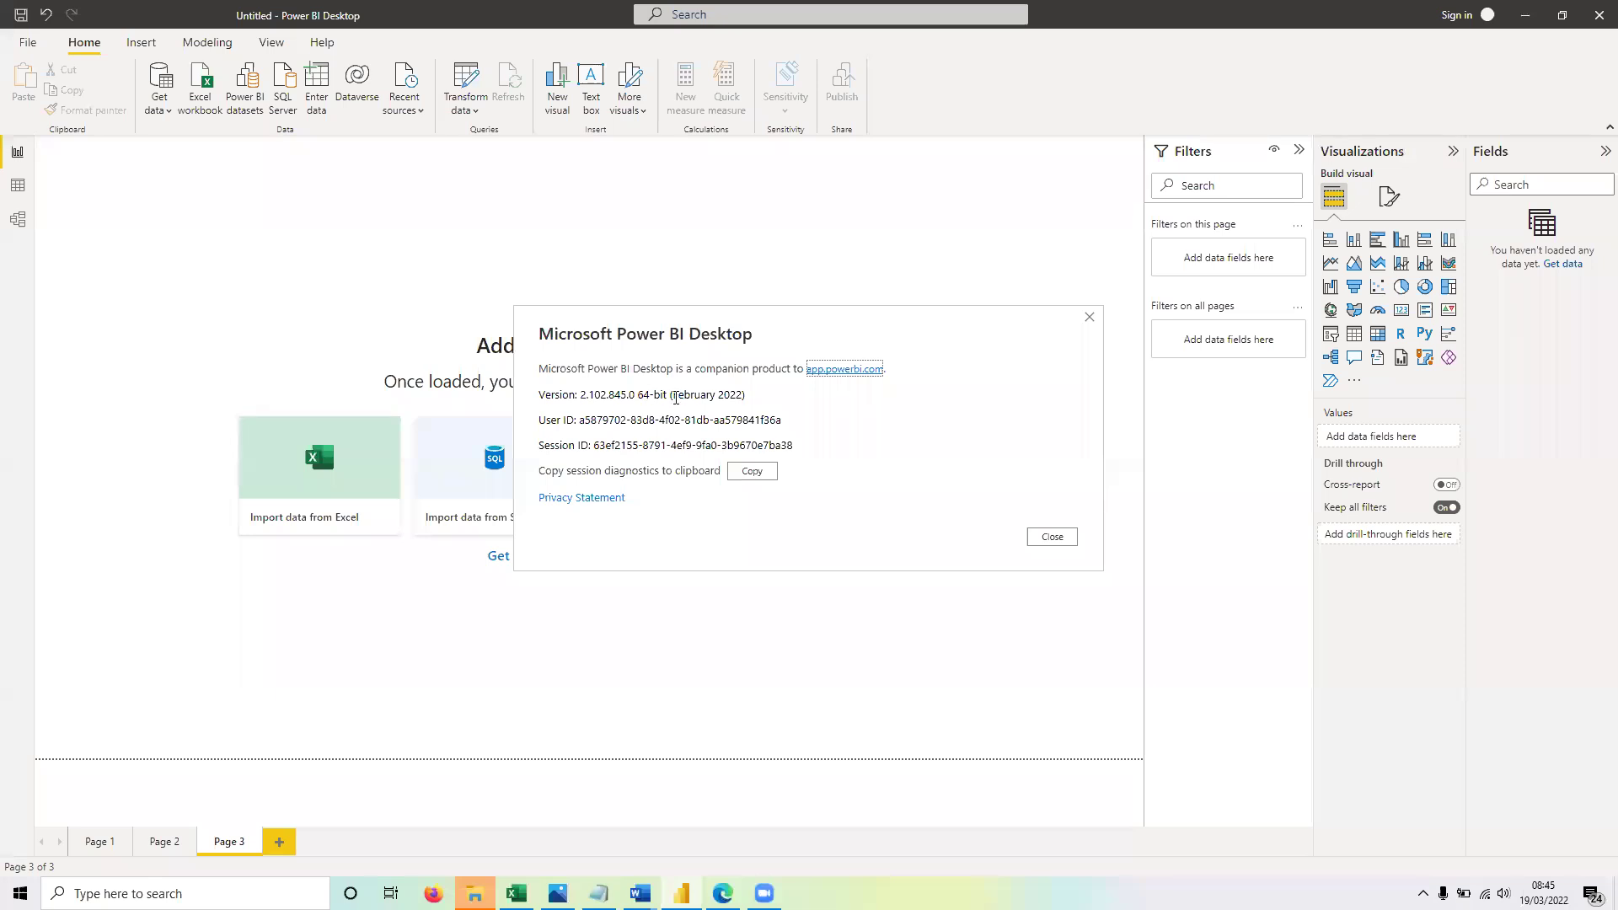
{"action": "left_click_drag", "start_coordinate": [676, 397], "coordinate": [743, 400]}
{"action": "left_click", "coordinate": [792, 408]}
{"action": "left_click", "coordinate": [1053, 539]}
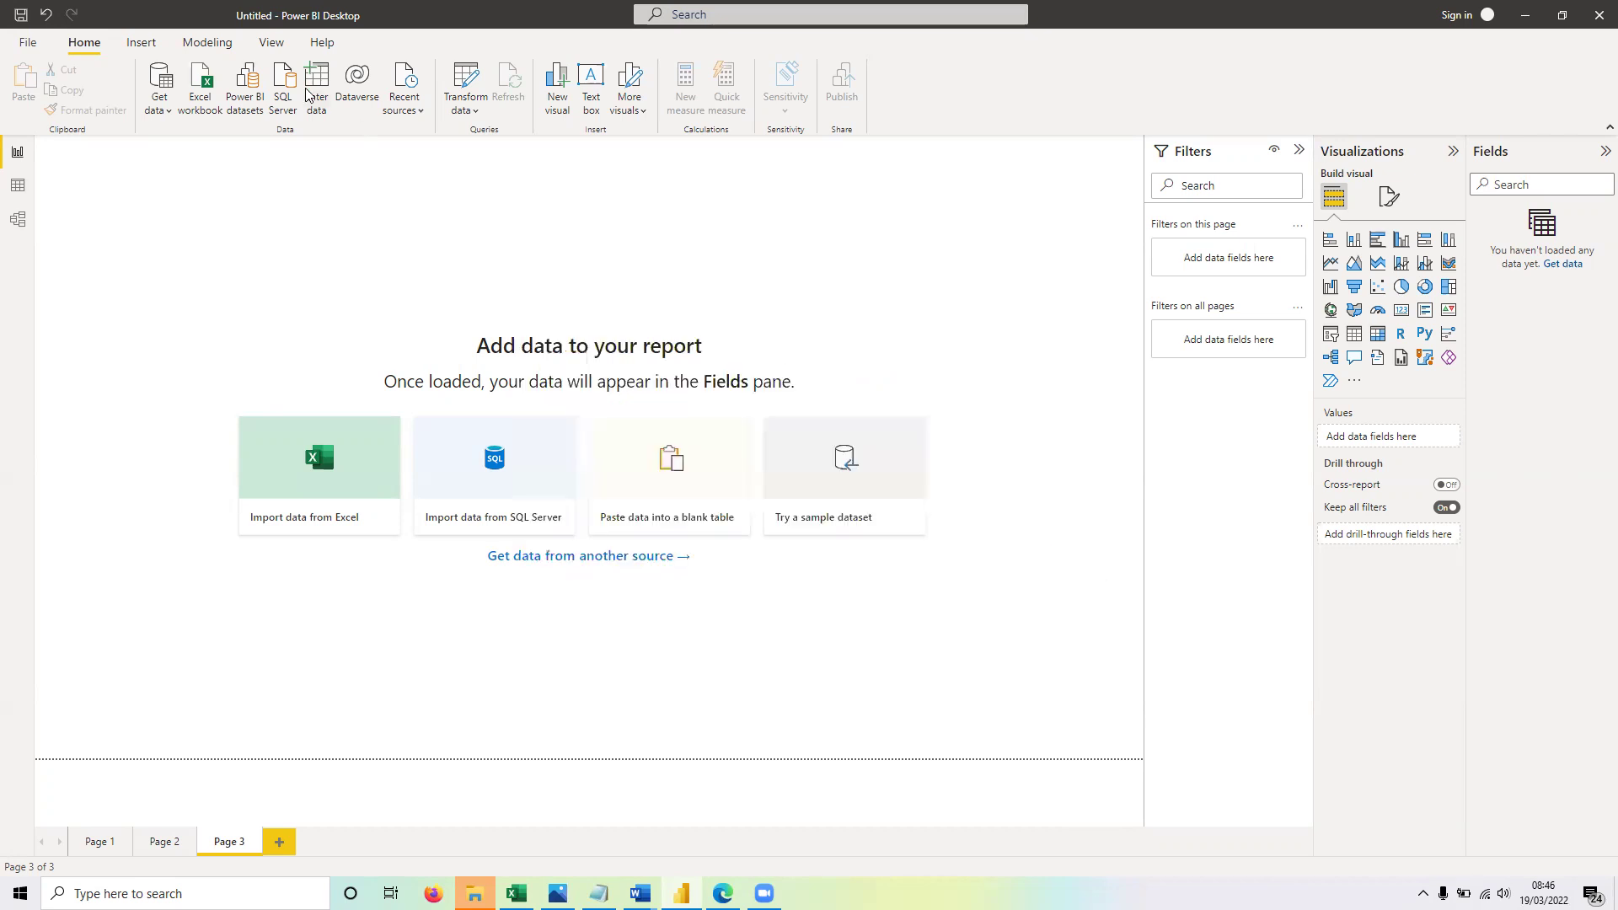
Step: Review the file commands, including signing in to the Power BI service, and return to the report
{"action": "left_click", "coordinate": [28, 44]}
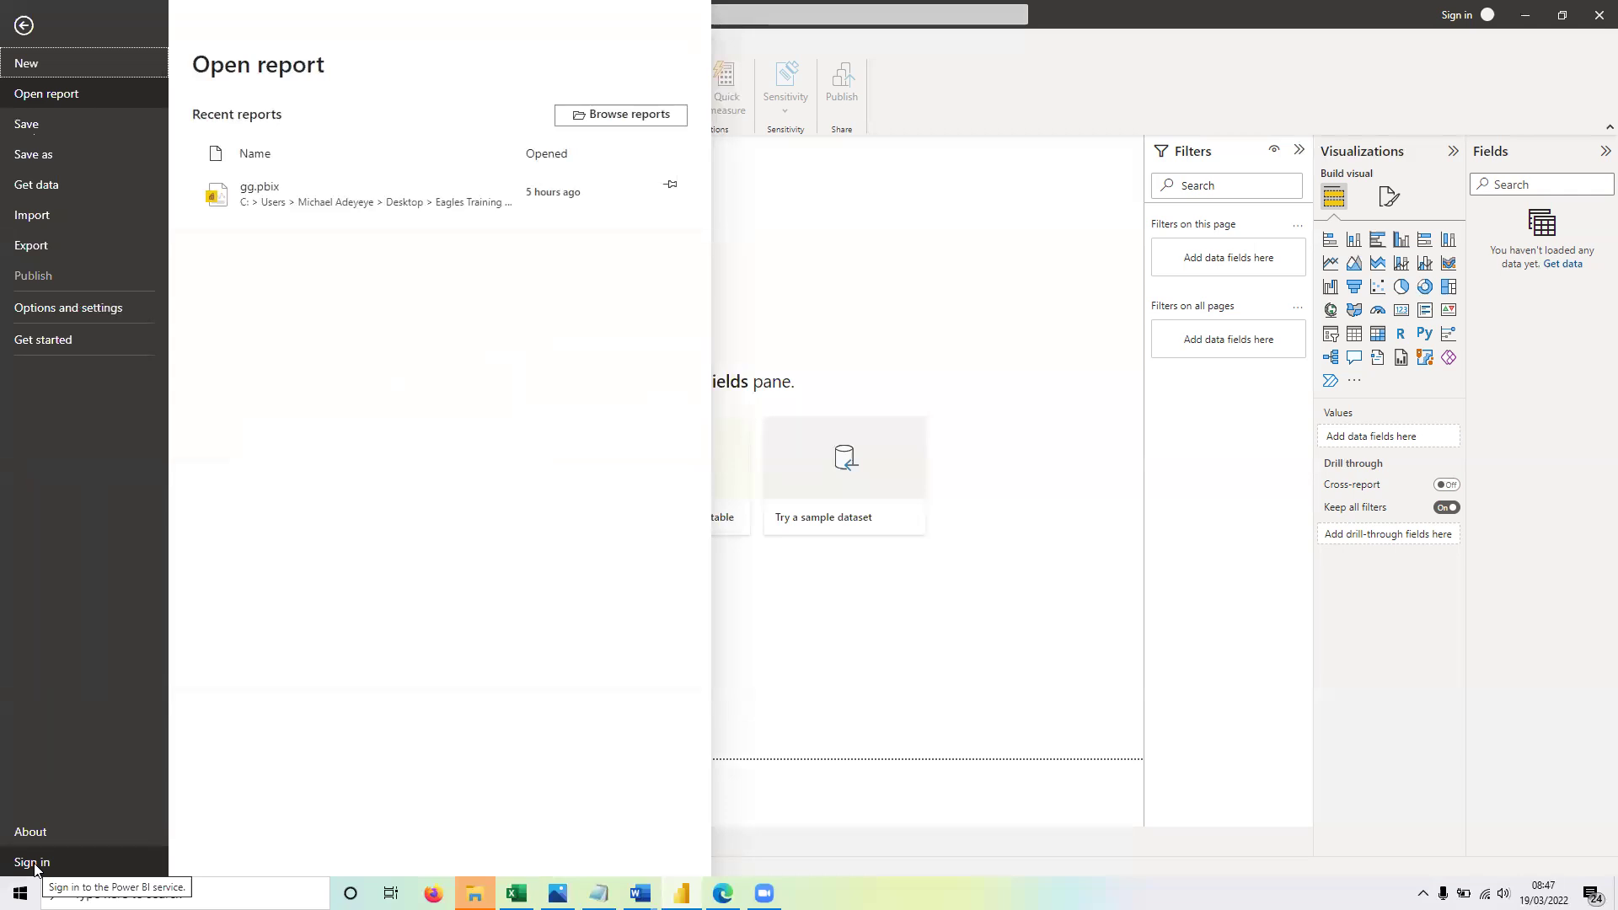
{"action": "left_click", "coordinate": [825, 287]}
{"action": "left_click", "coordinate": [28, 42]}
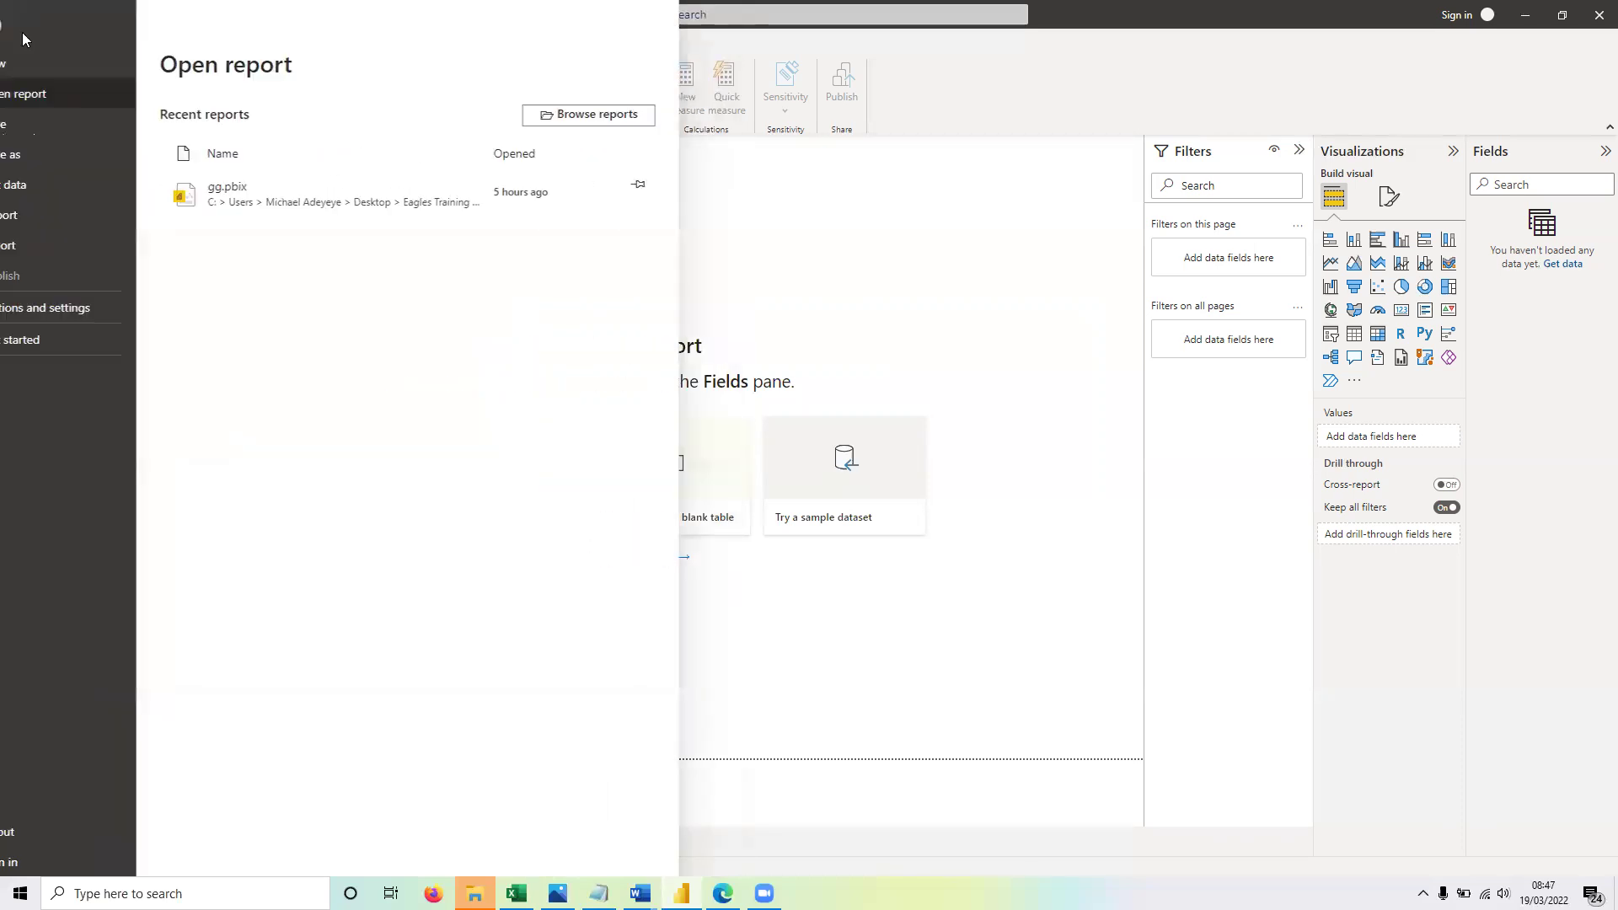
{"action": "left_click", "coordinate": [874, 188]}
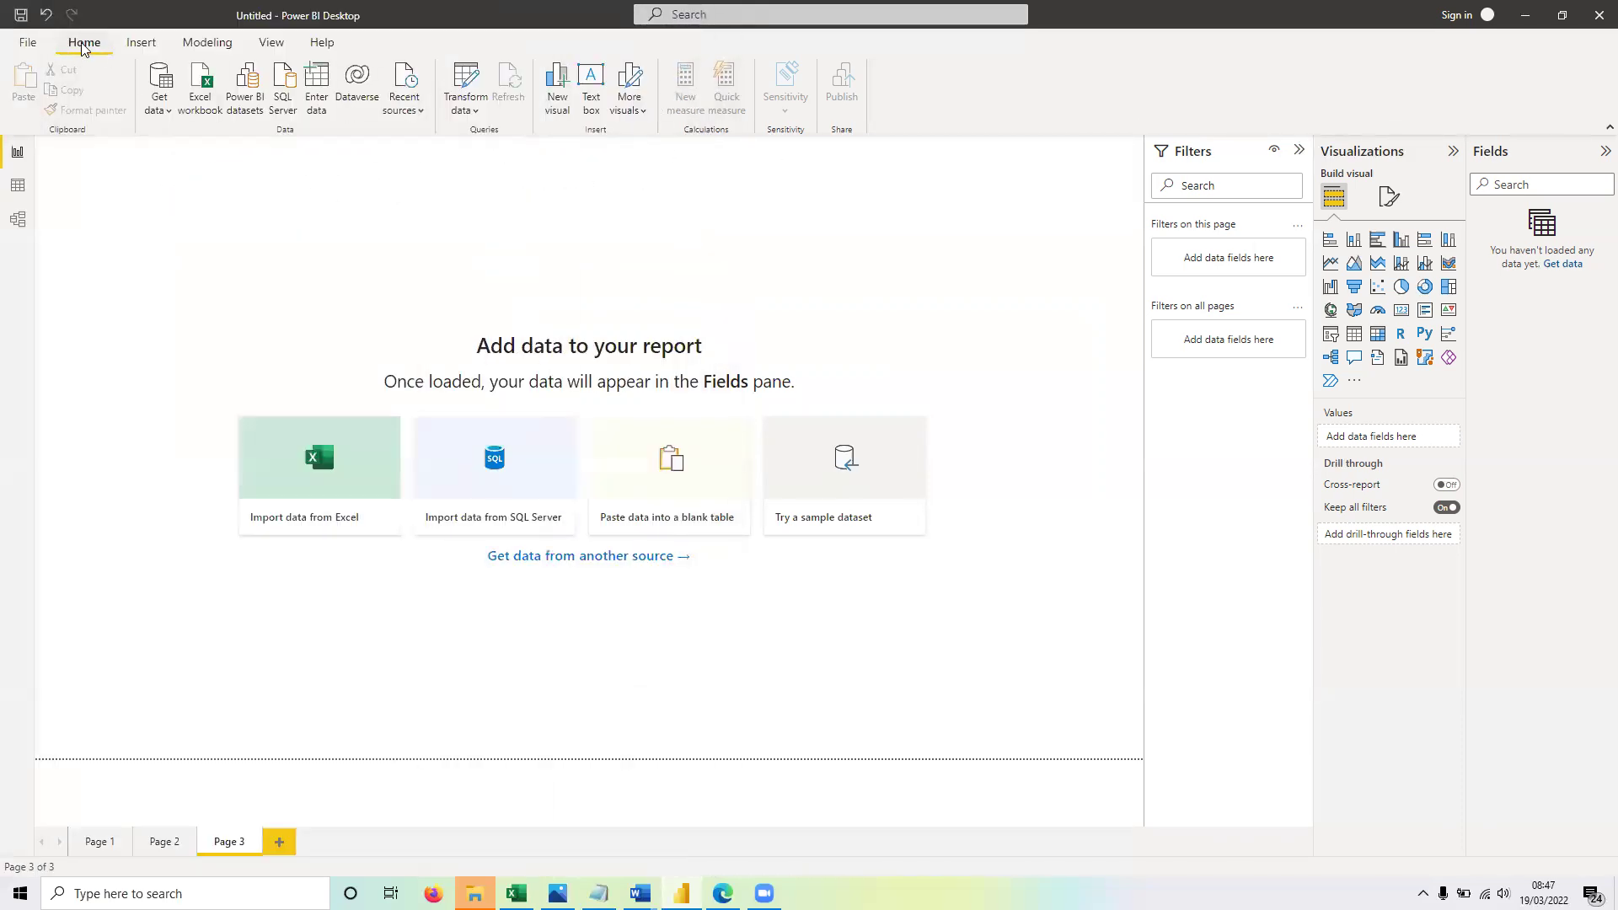
Step: Examine the common data sources for getting data, and view the Power Query Editor for transforming data before closing it
{"action": "left_click", "coordinate": [168, 110]}
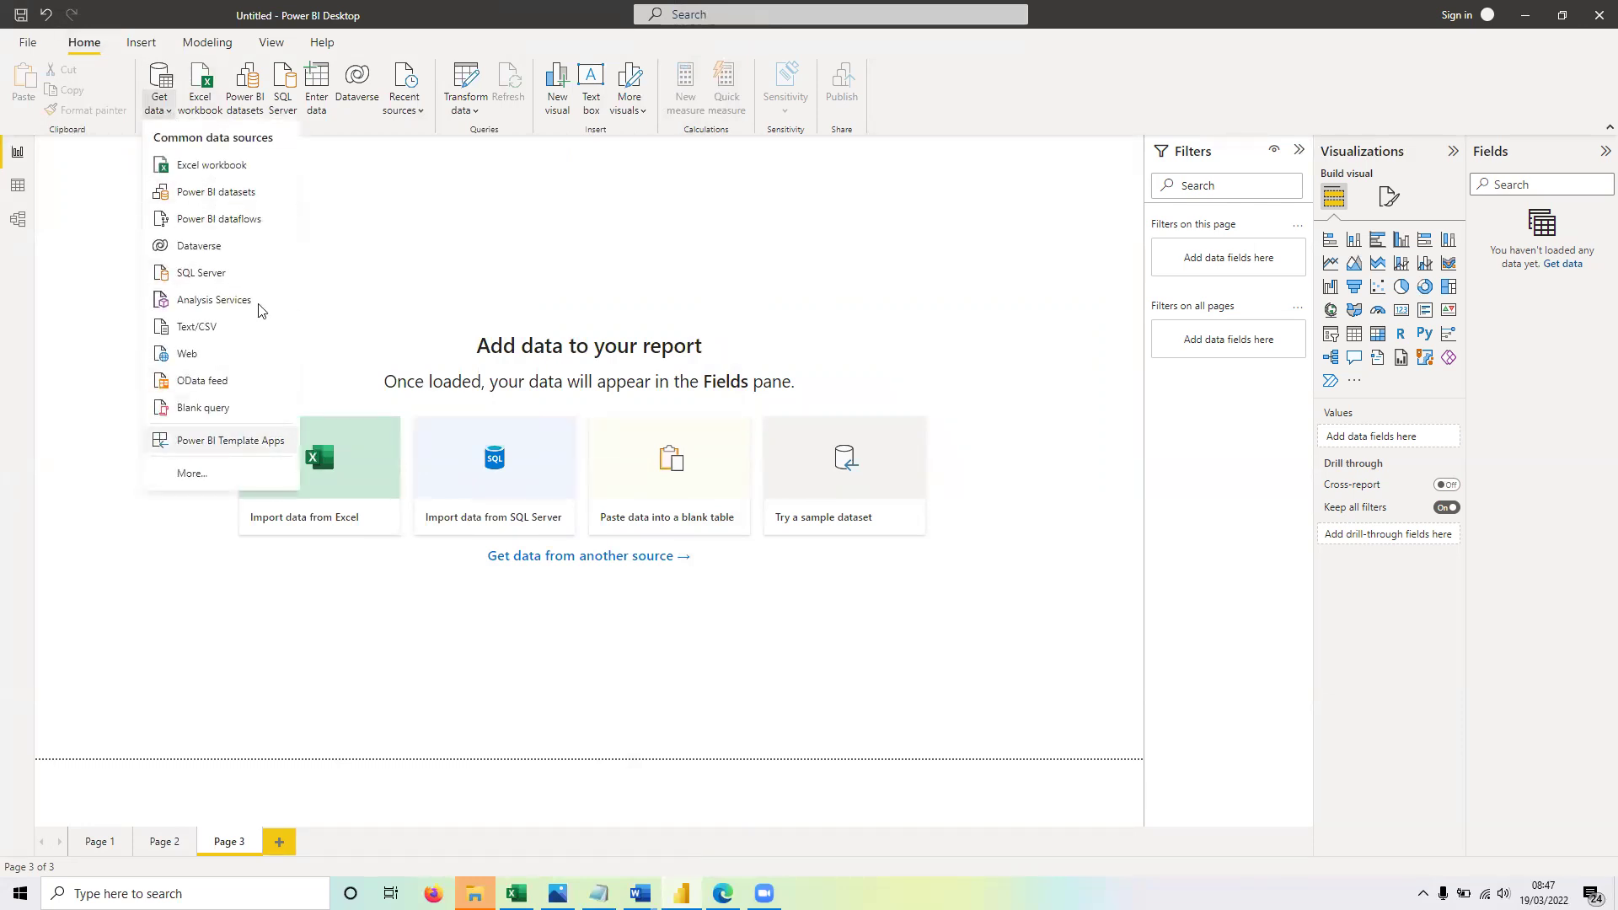
{"action": "left_click", "coordinate": [449, 305]}
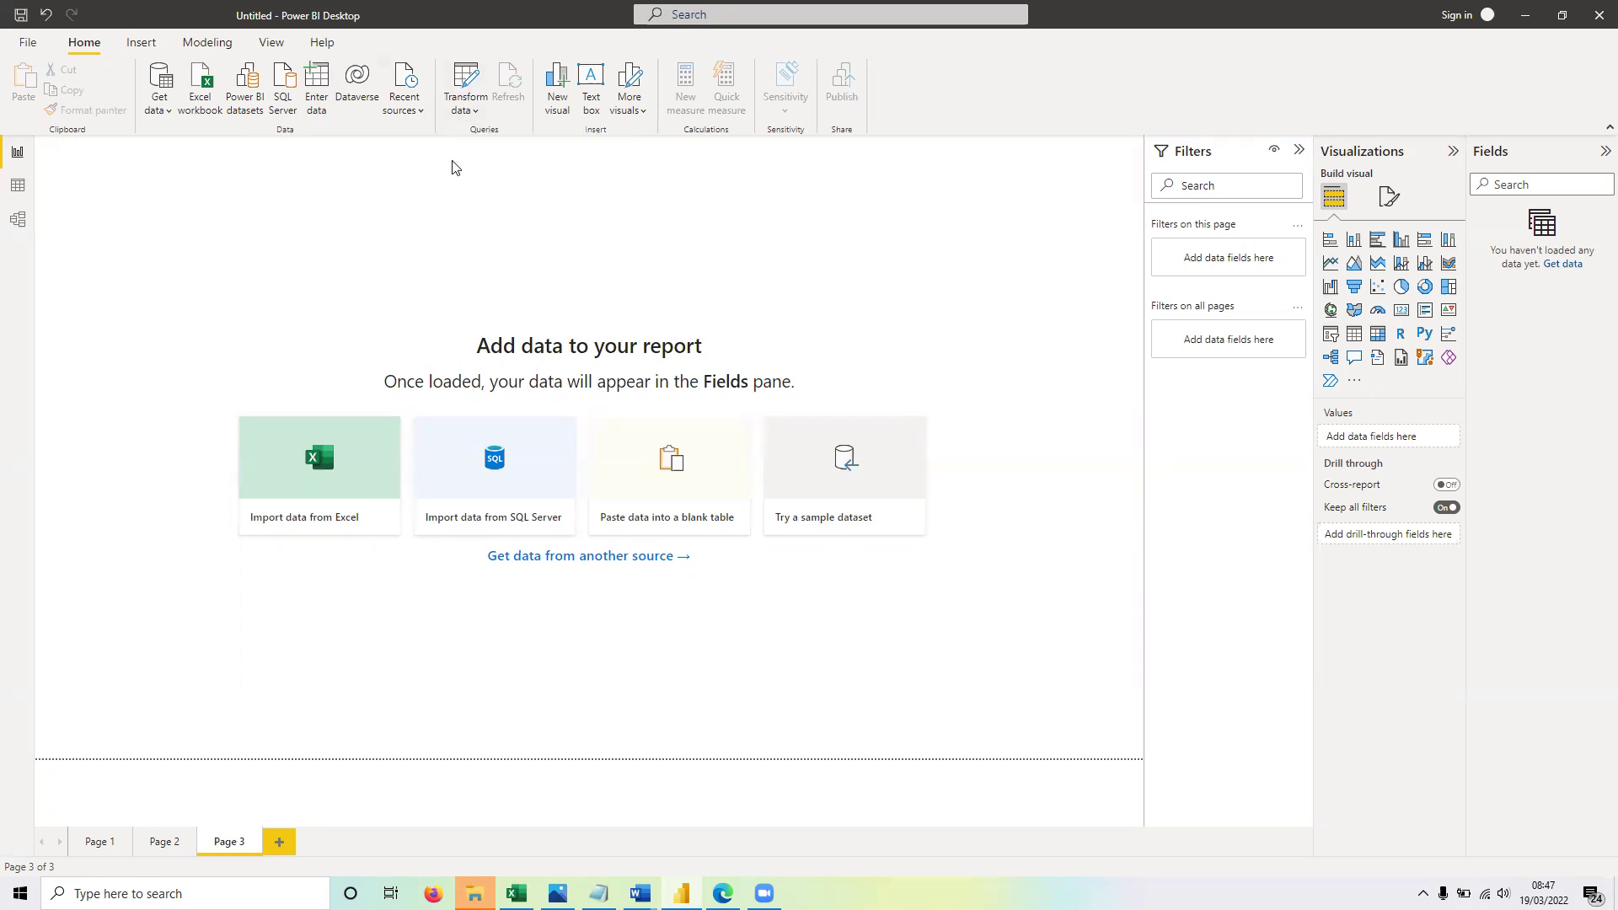
{"action": "left_click", "coordinate": [465, 78]}
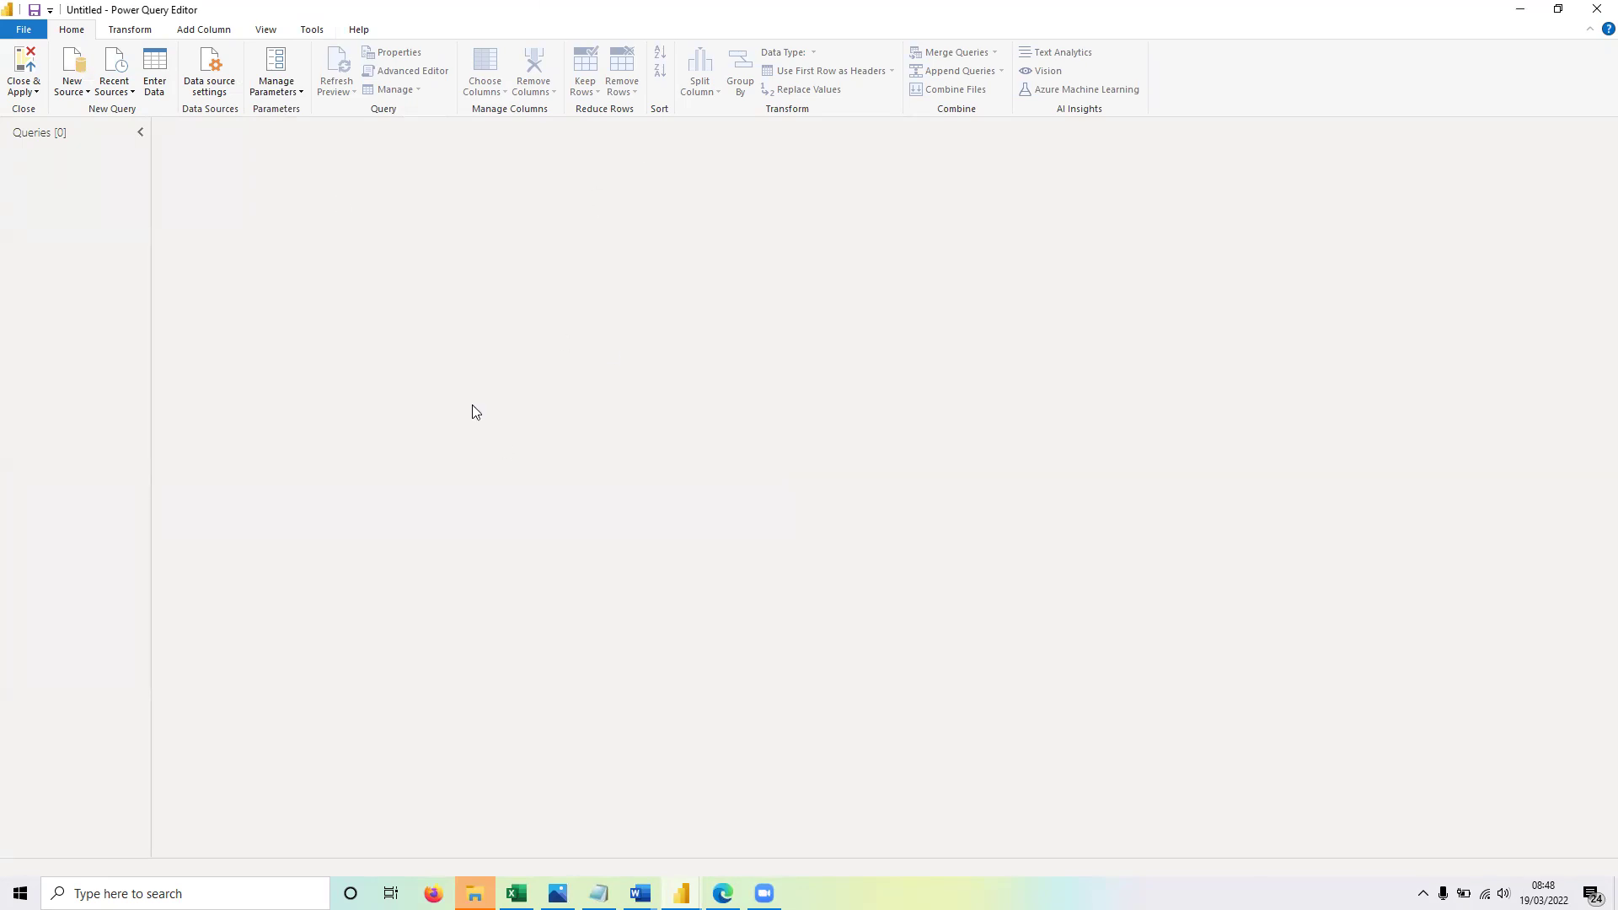
{"action": "left_click", "coordinate": [1595, 9]}
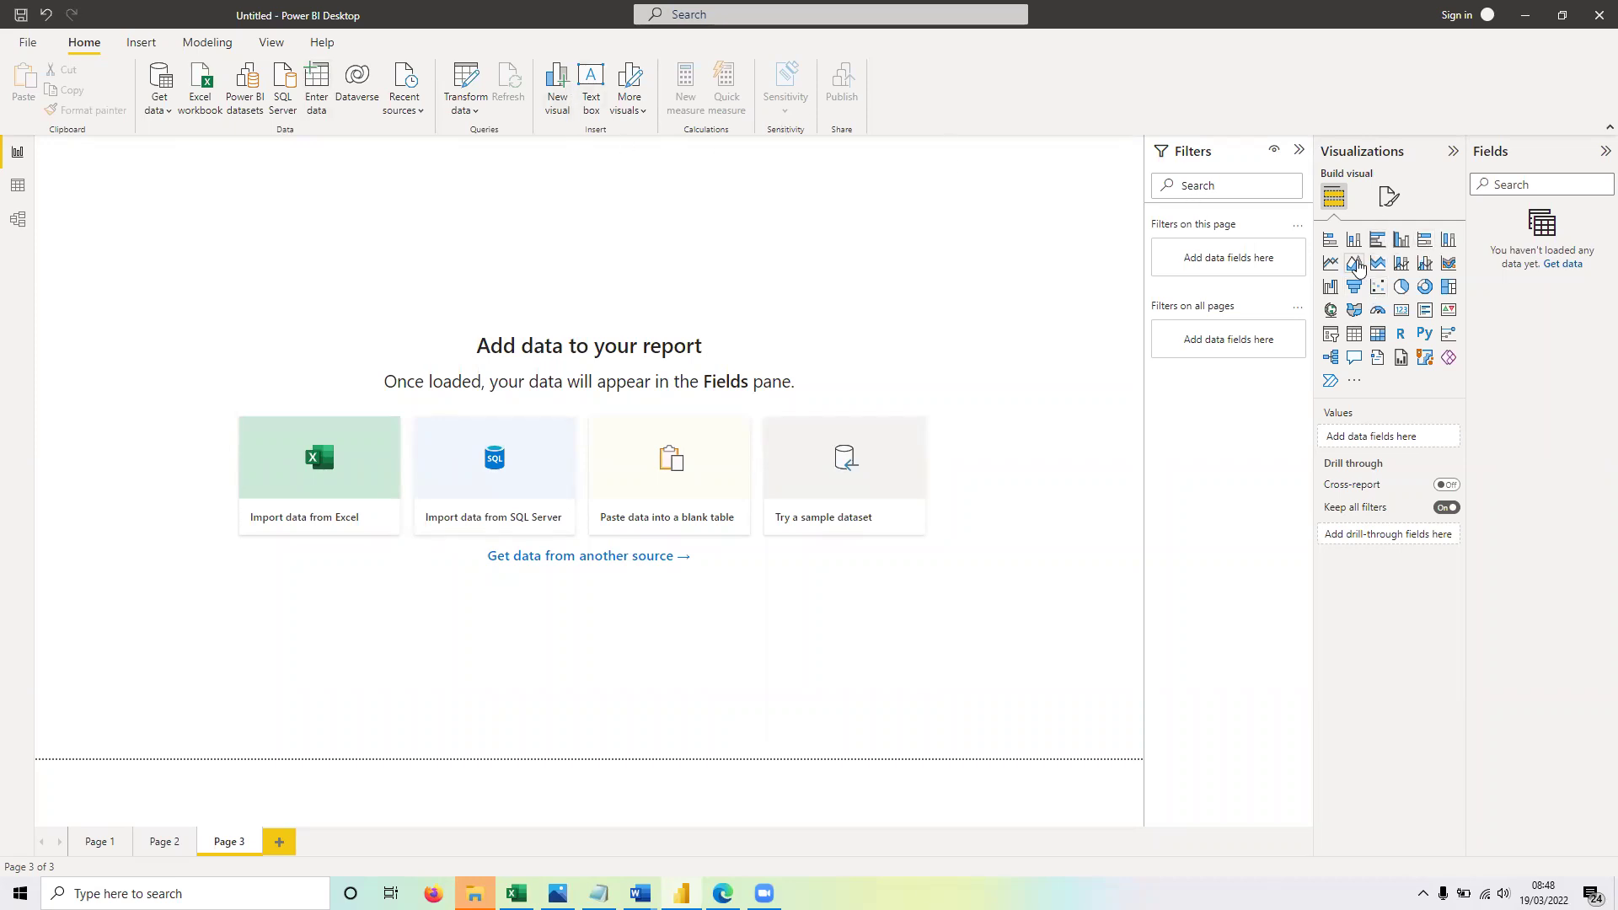
Step: Add an empty area chart and two empty stacked column charts to Page 3
{"action": "left_click", "coordinate": [1354, 263]}
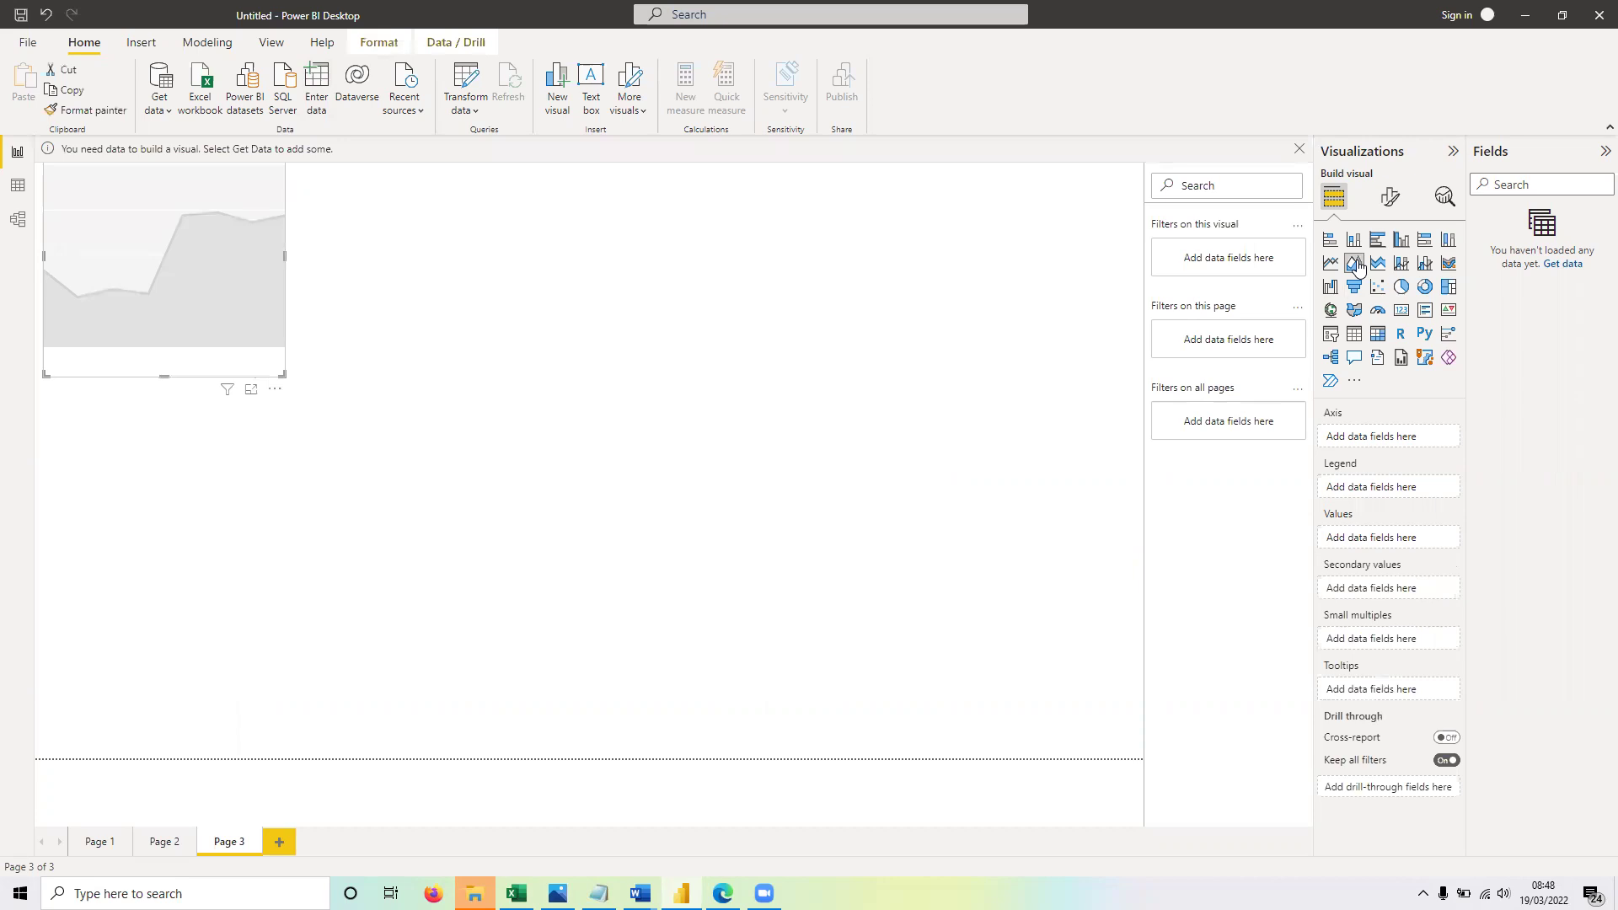
{"action": "left_click", "coordinate": [552, 96]}
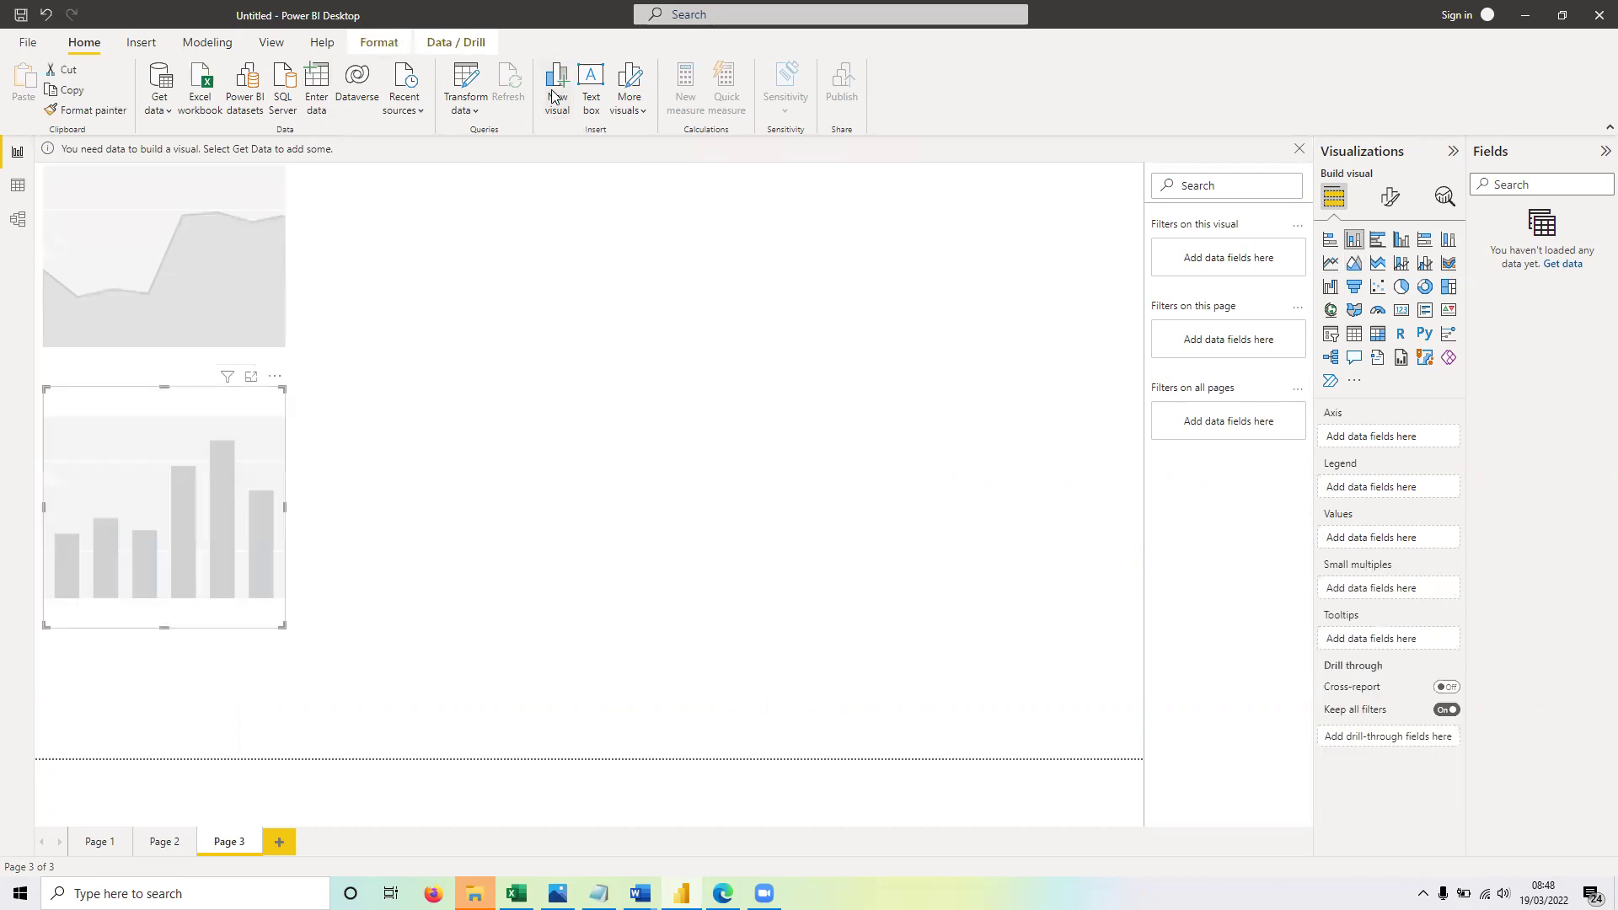
{"action": "left_click", "coordinate": [553, 97]}
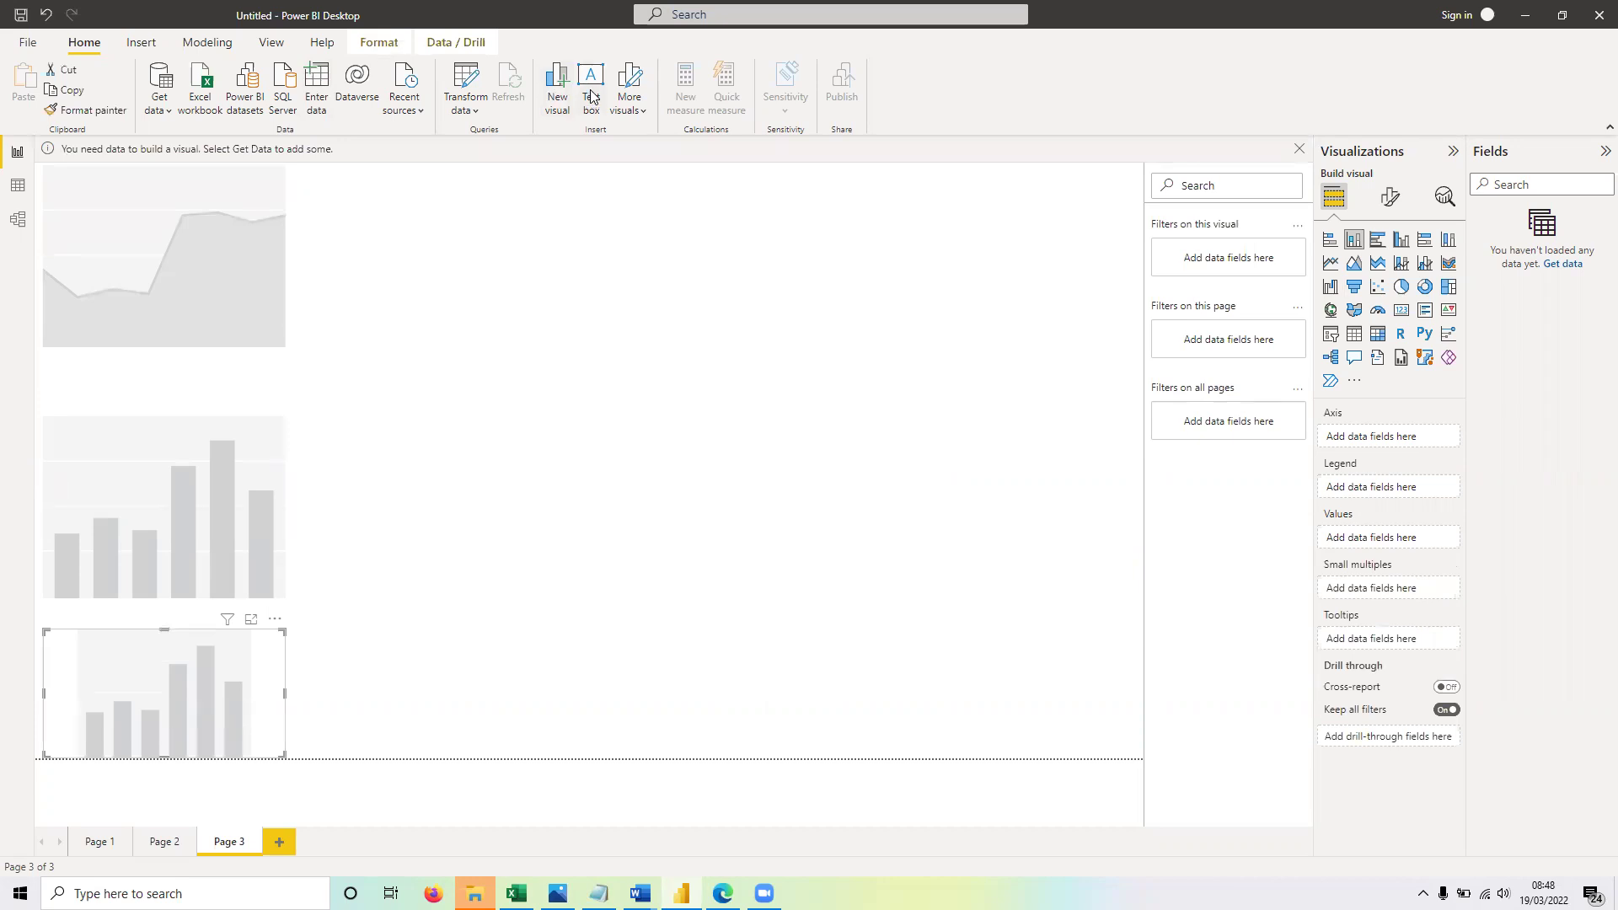
Step: Add a text box reading "EHDJDJDDHDHD" beside the charts and dismiss the missing-data notice
{"action": "left_click", "coordinate": [590, 97]}
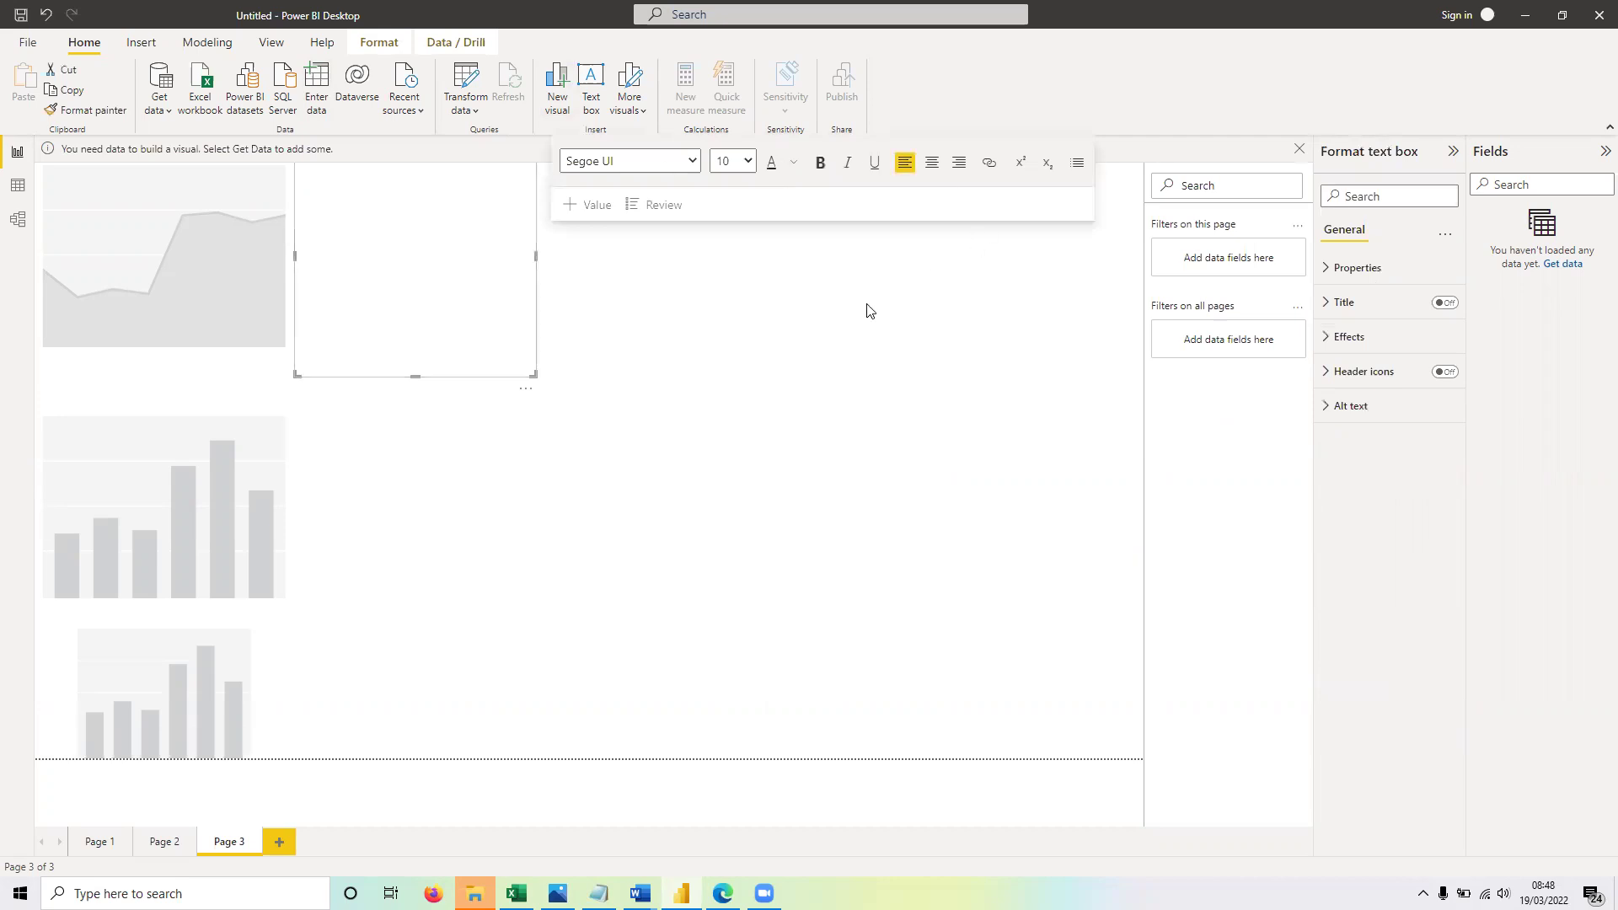
{"action": "left_click", "coordinate": [784, 336]}
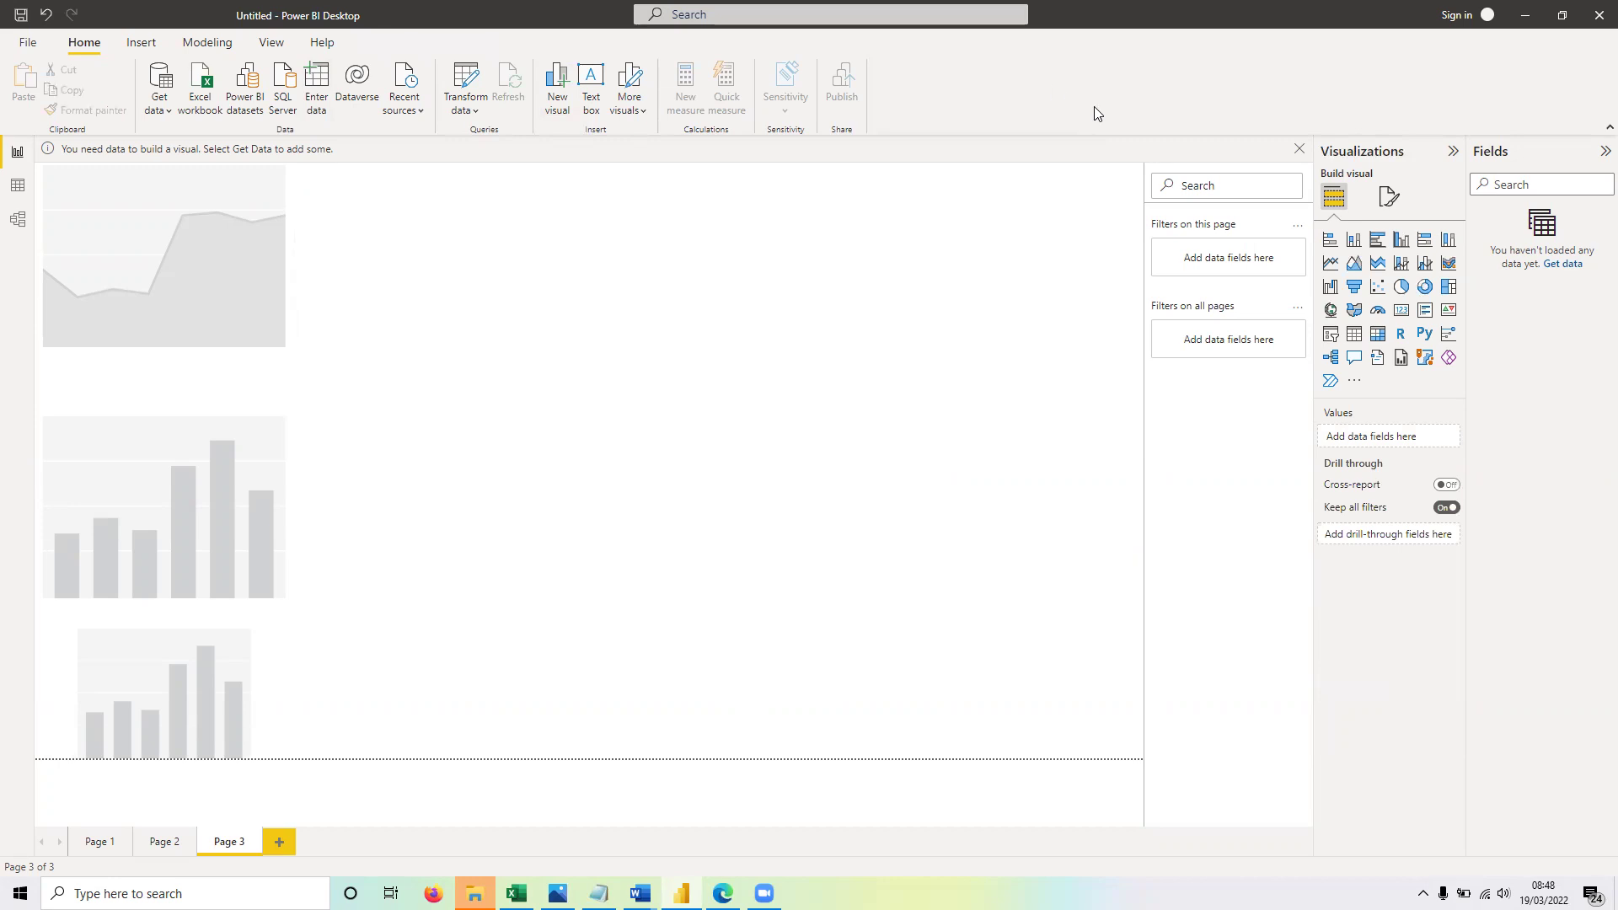
{"action": "left_click", "coordinate": [1300, 152]}
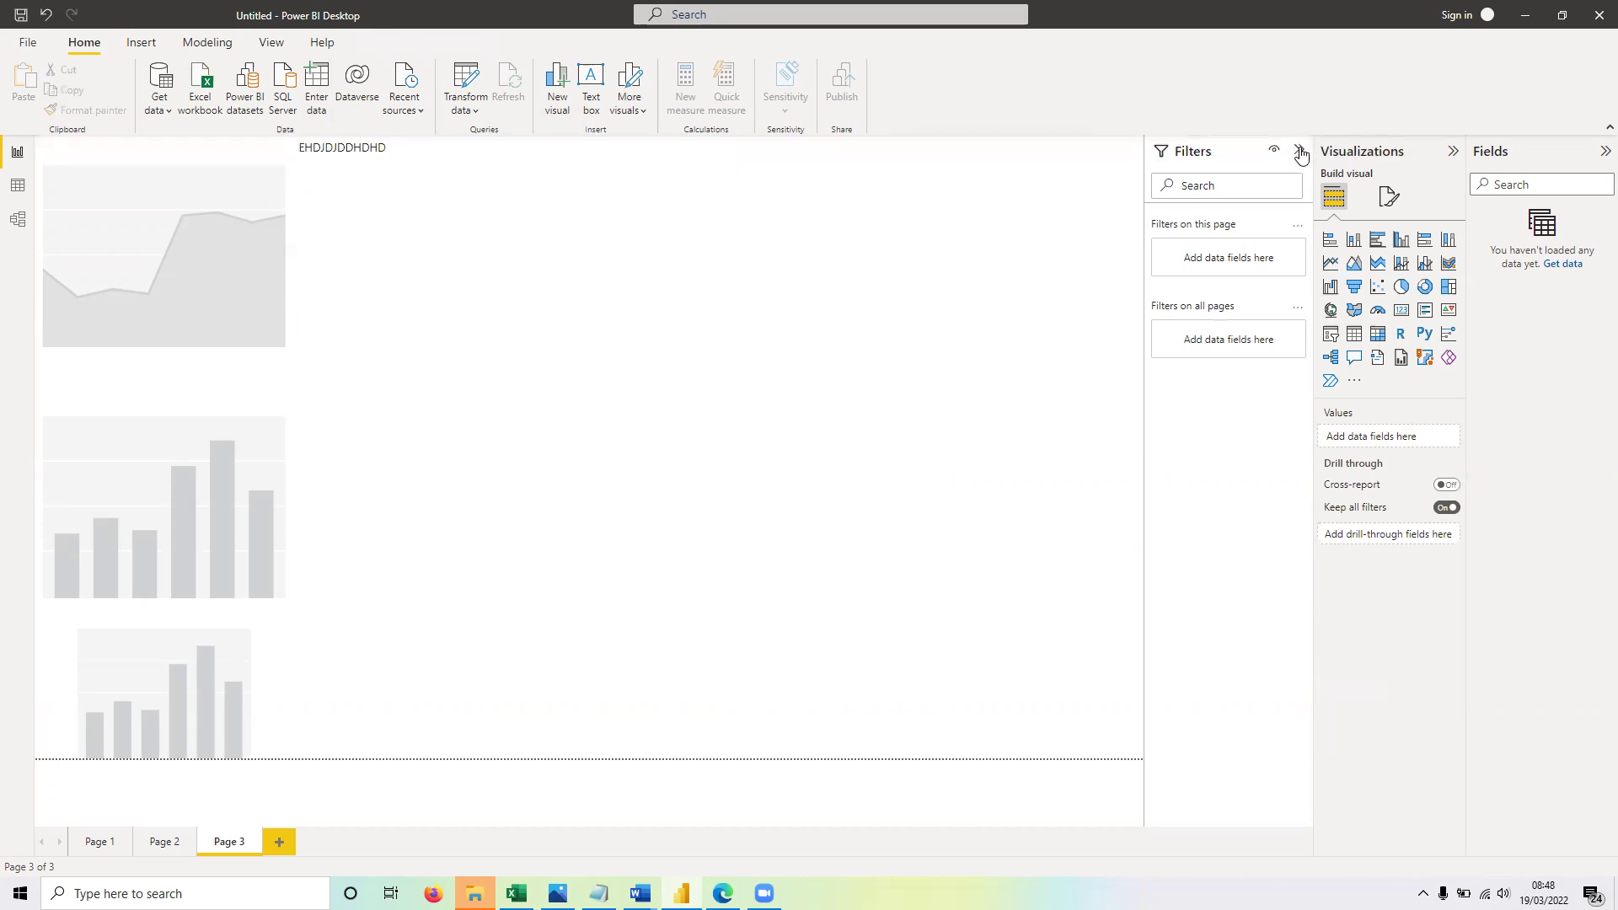
{"action": "left_click", "coordinate": [384, 192]}
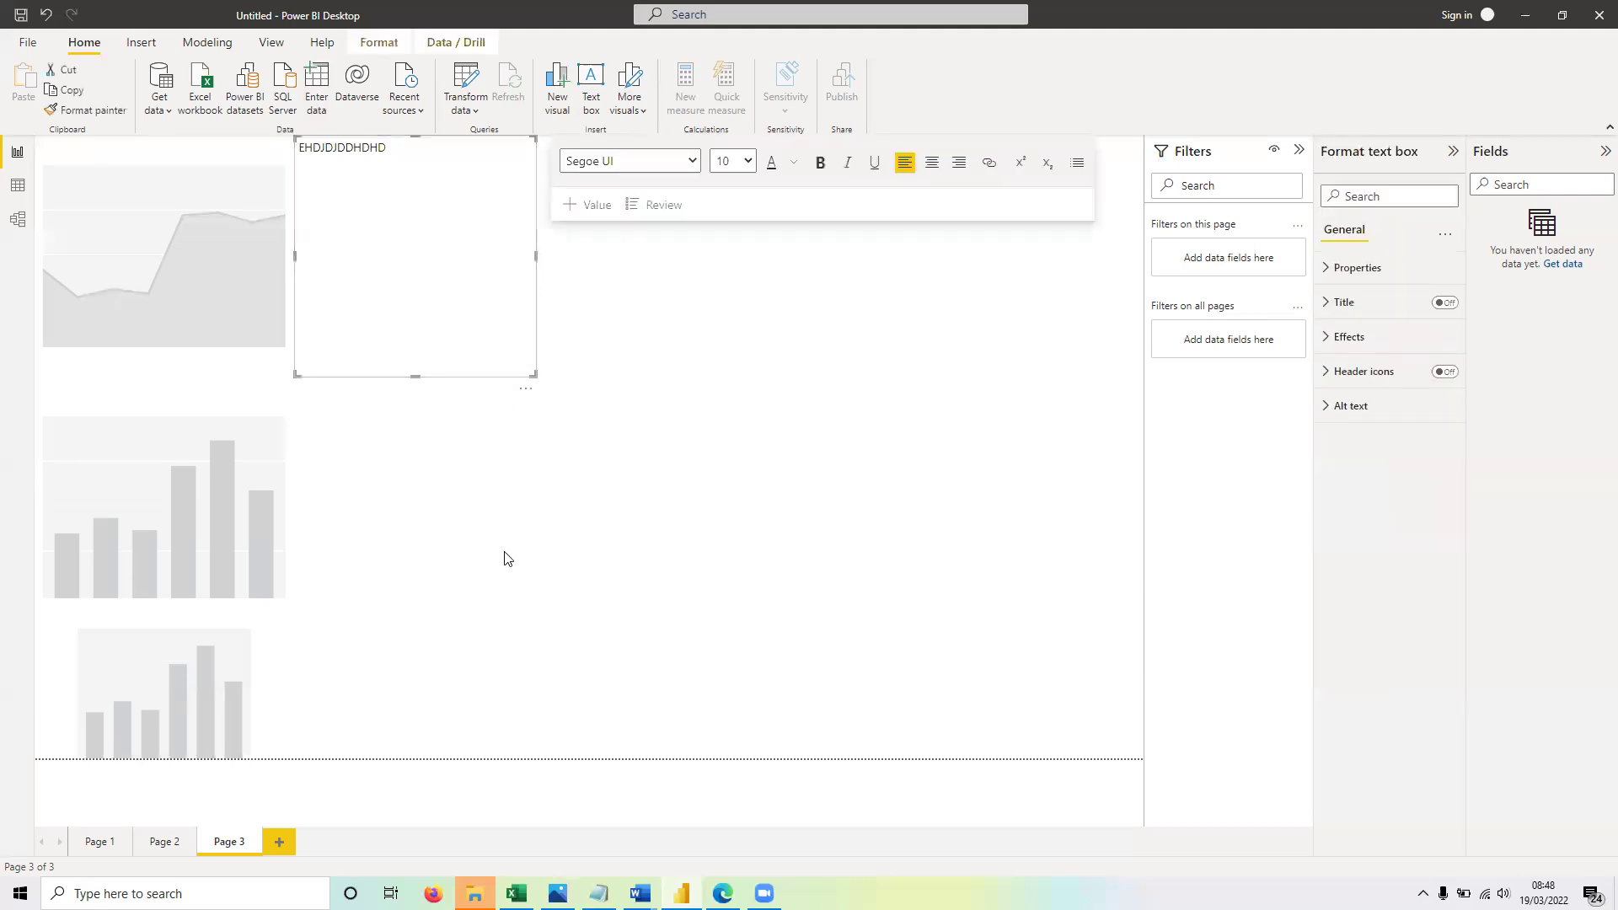
{"action": "left_click", "coordinate": [431, 387]}
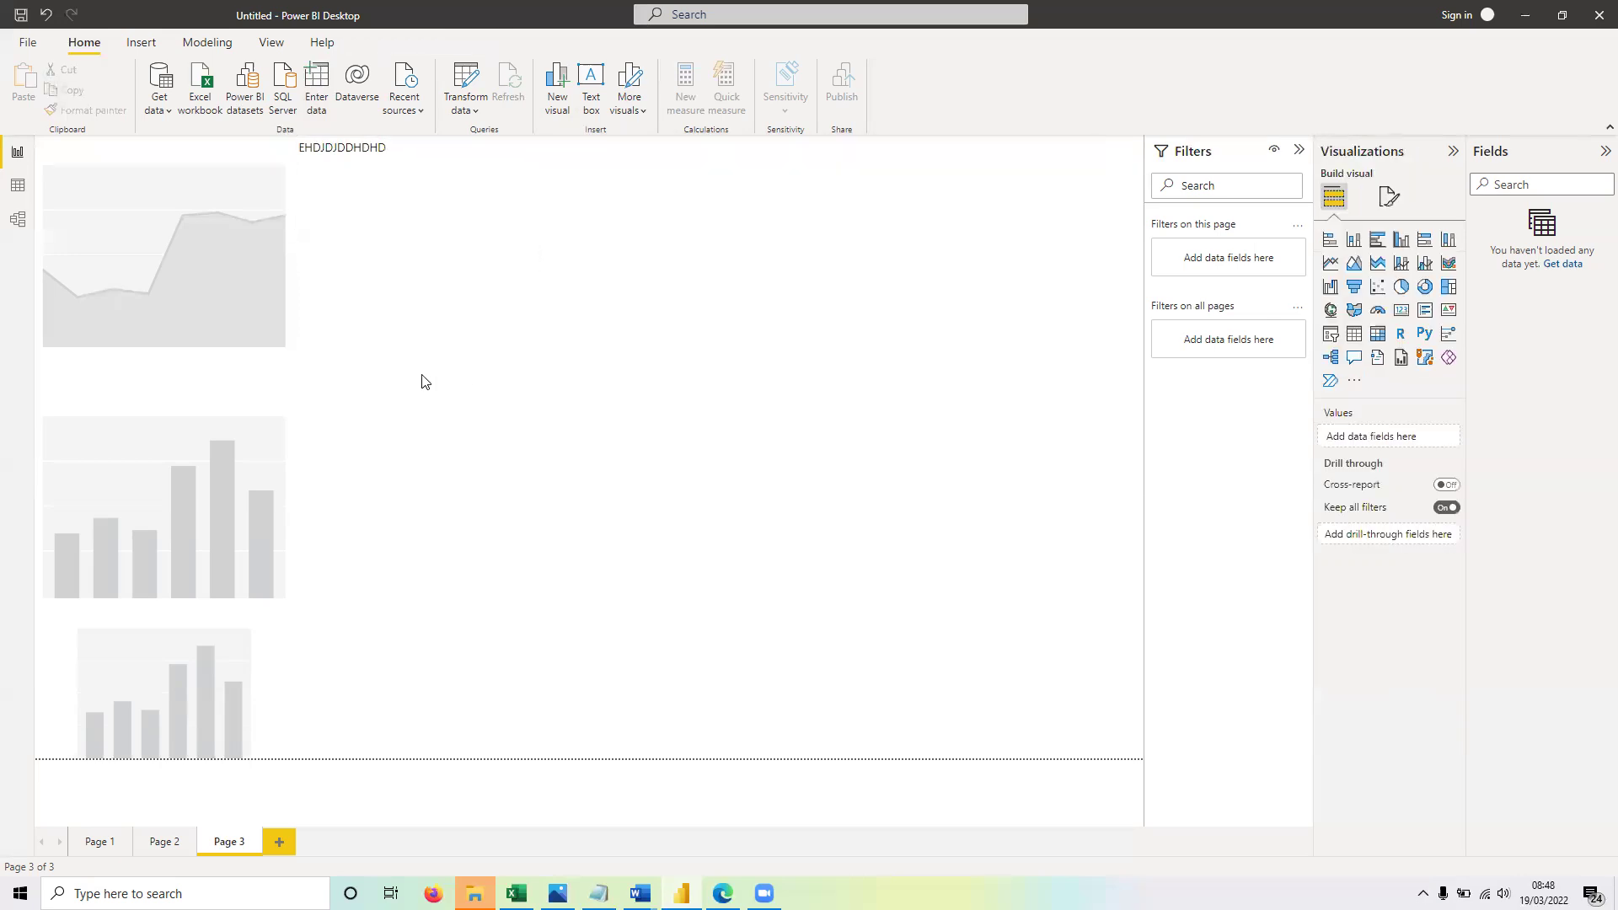
Step: Delete the text box, both column charts and the area chart from Page 3
{"action": "left_click", "coordinate": [392, 381]}
{"action": "key", "text": "Delete"}
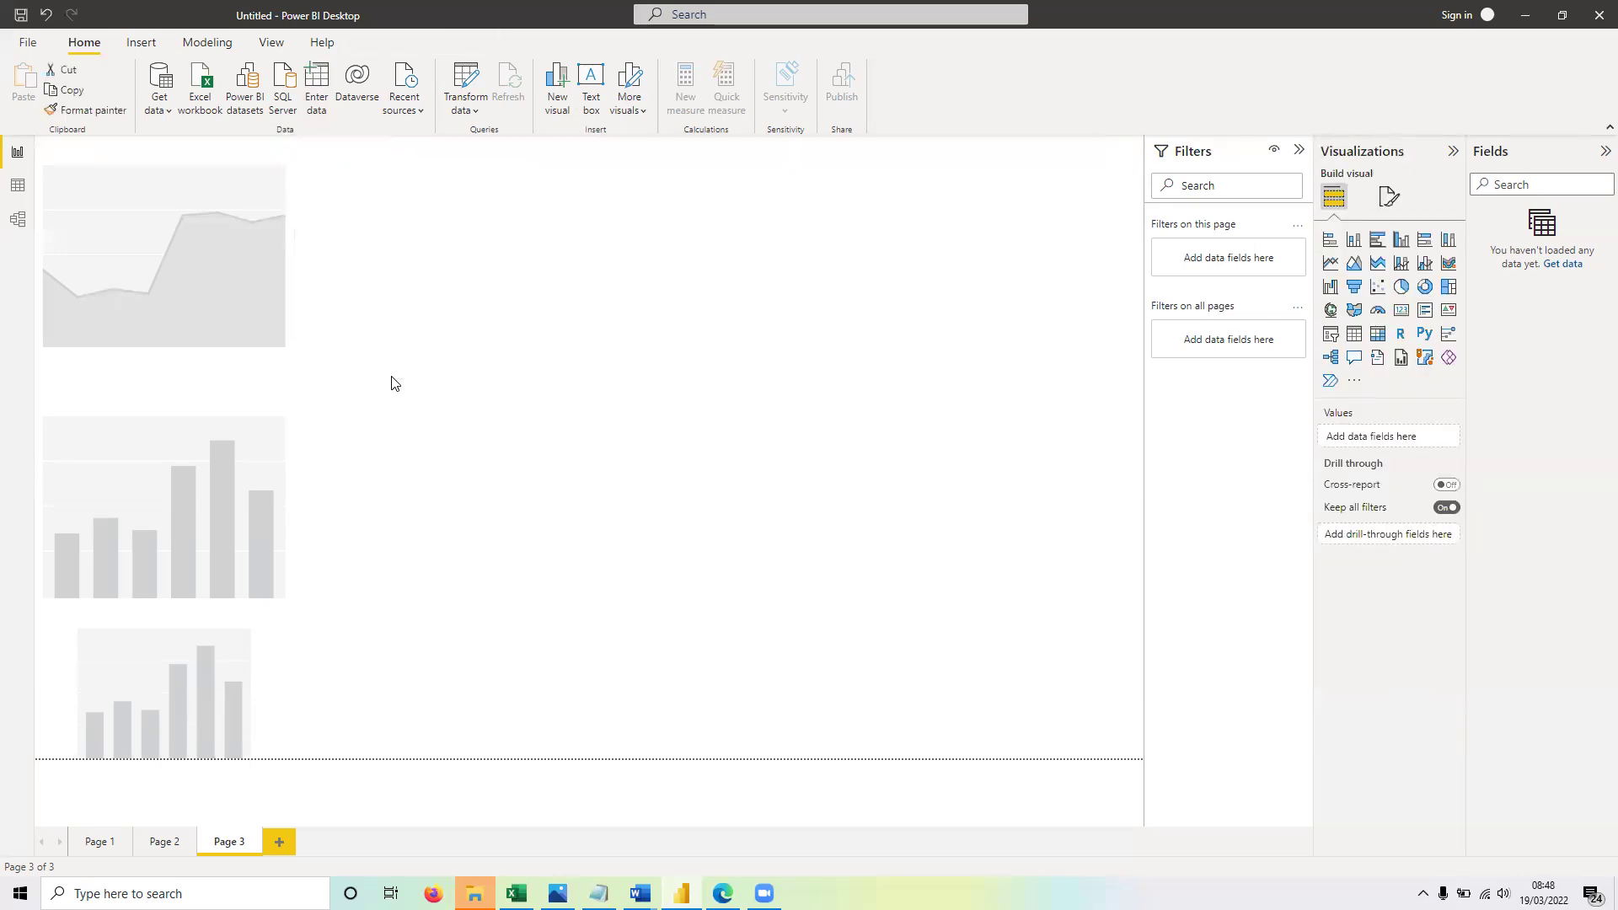
{"action": "left_click", "coordinate": [153, 638]}
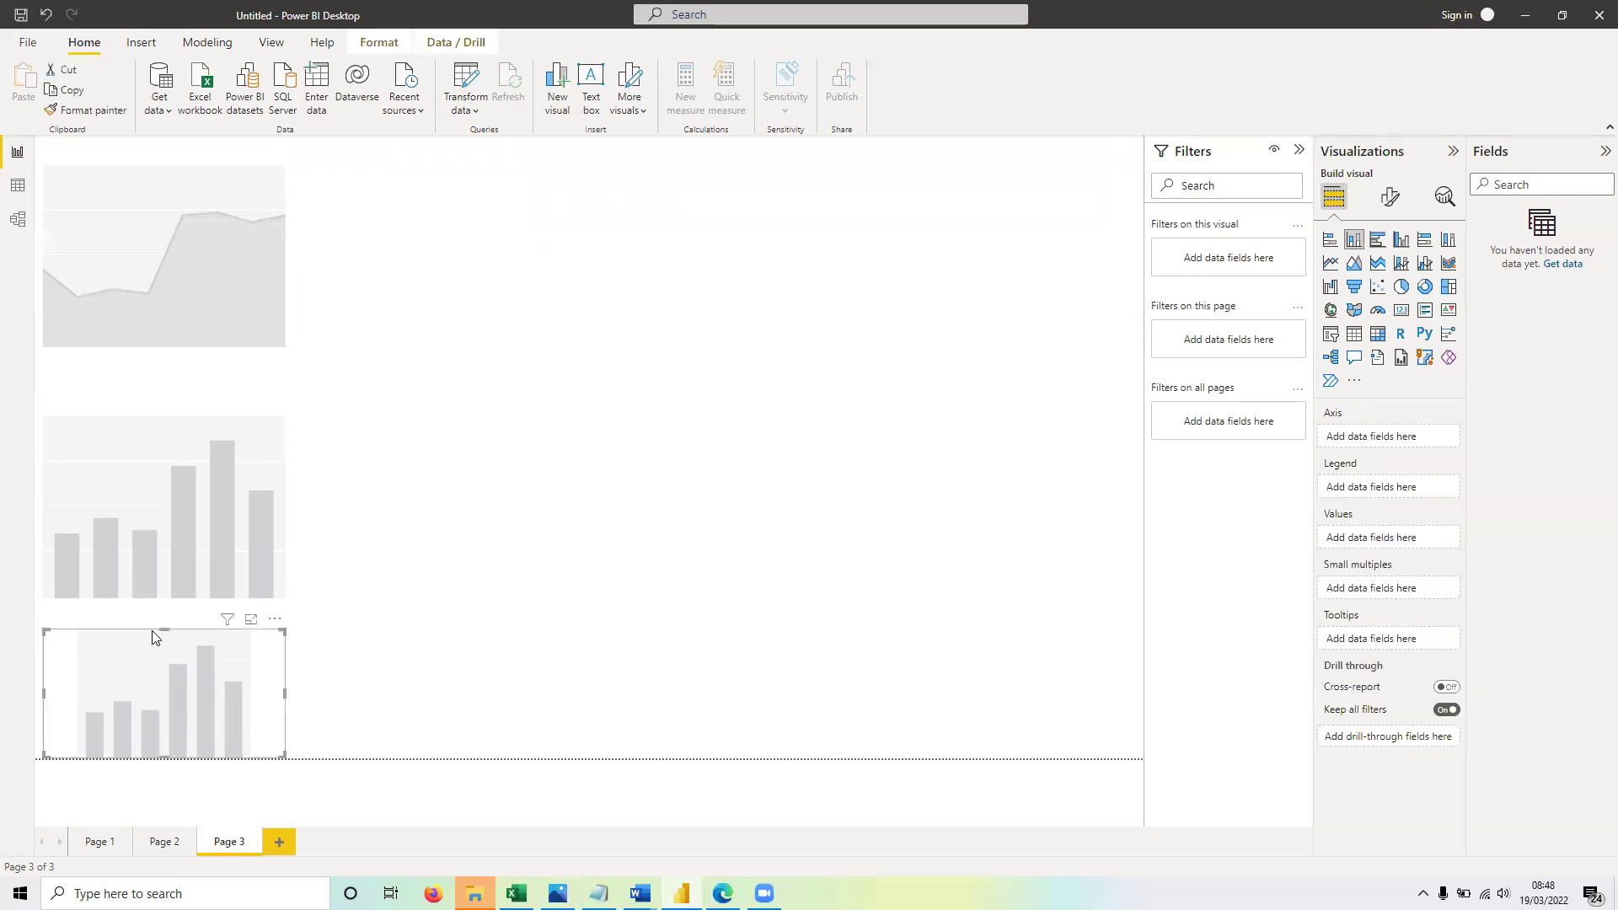
{"action": "key", "text": "Delete"}
{"action": "left_click", "coordinate": [167, 521]}
{"action": "key", "text": "Delete"}
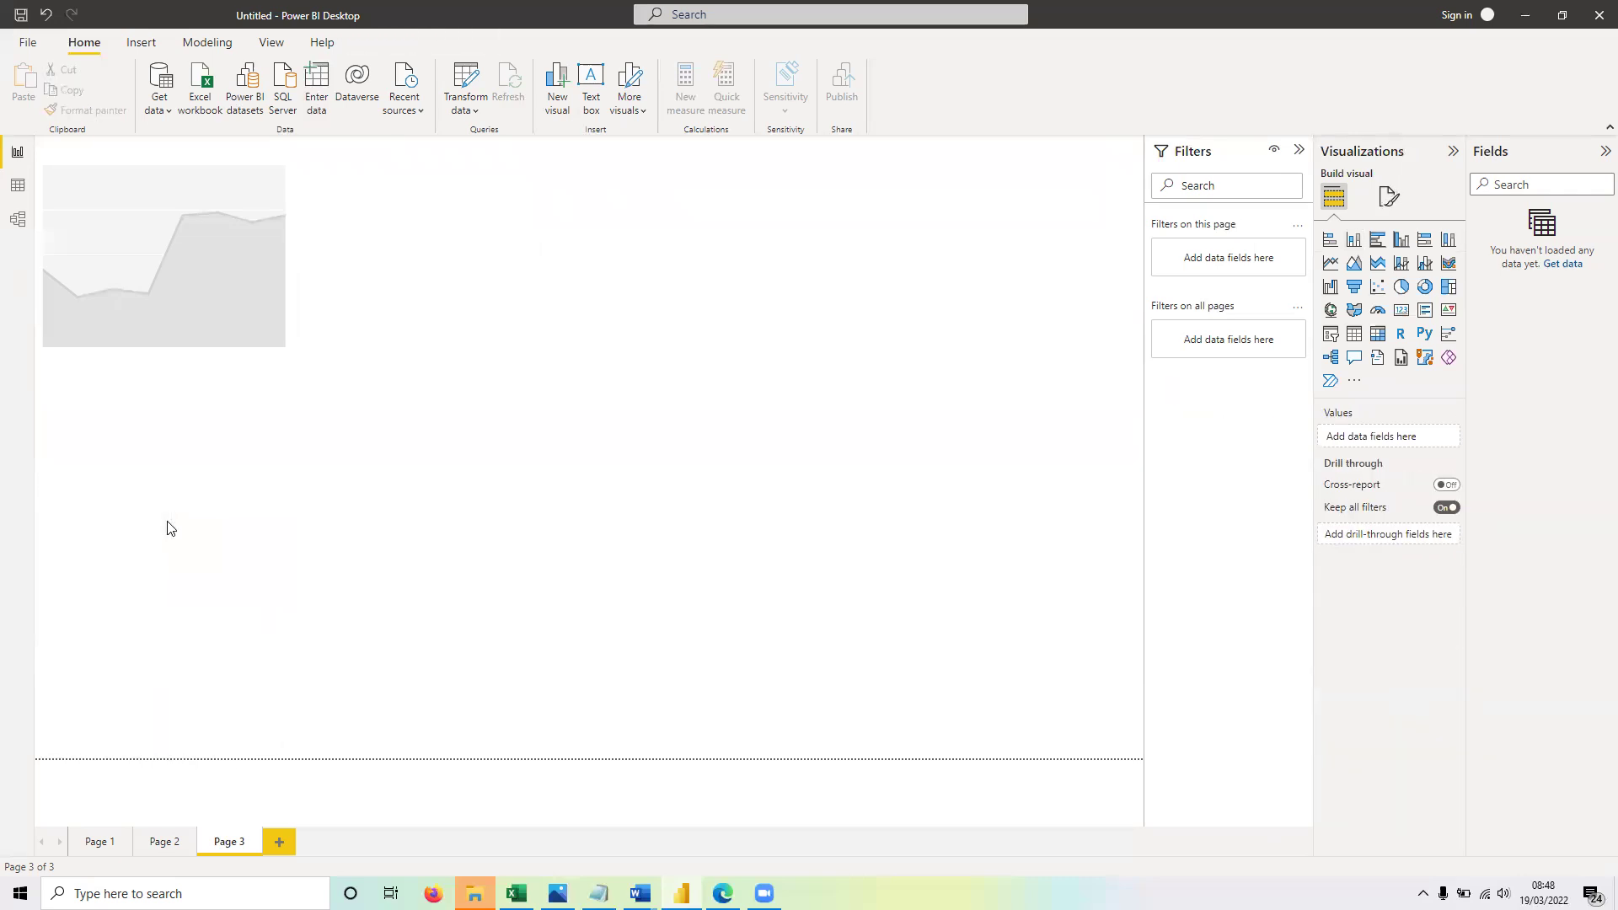
{"action": "left_click", "coordinate": [192, 231]}
{"action": "key", "text": "Delete"}
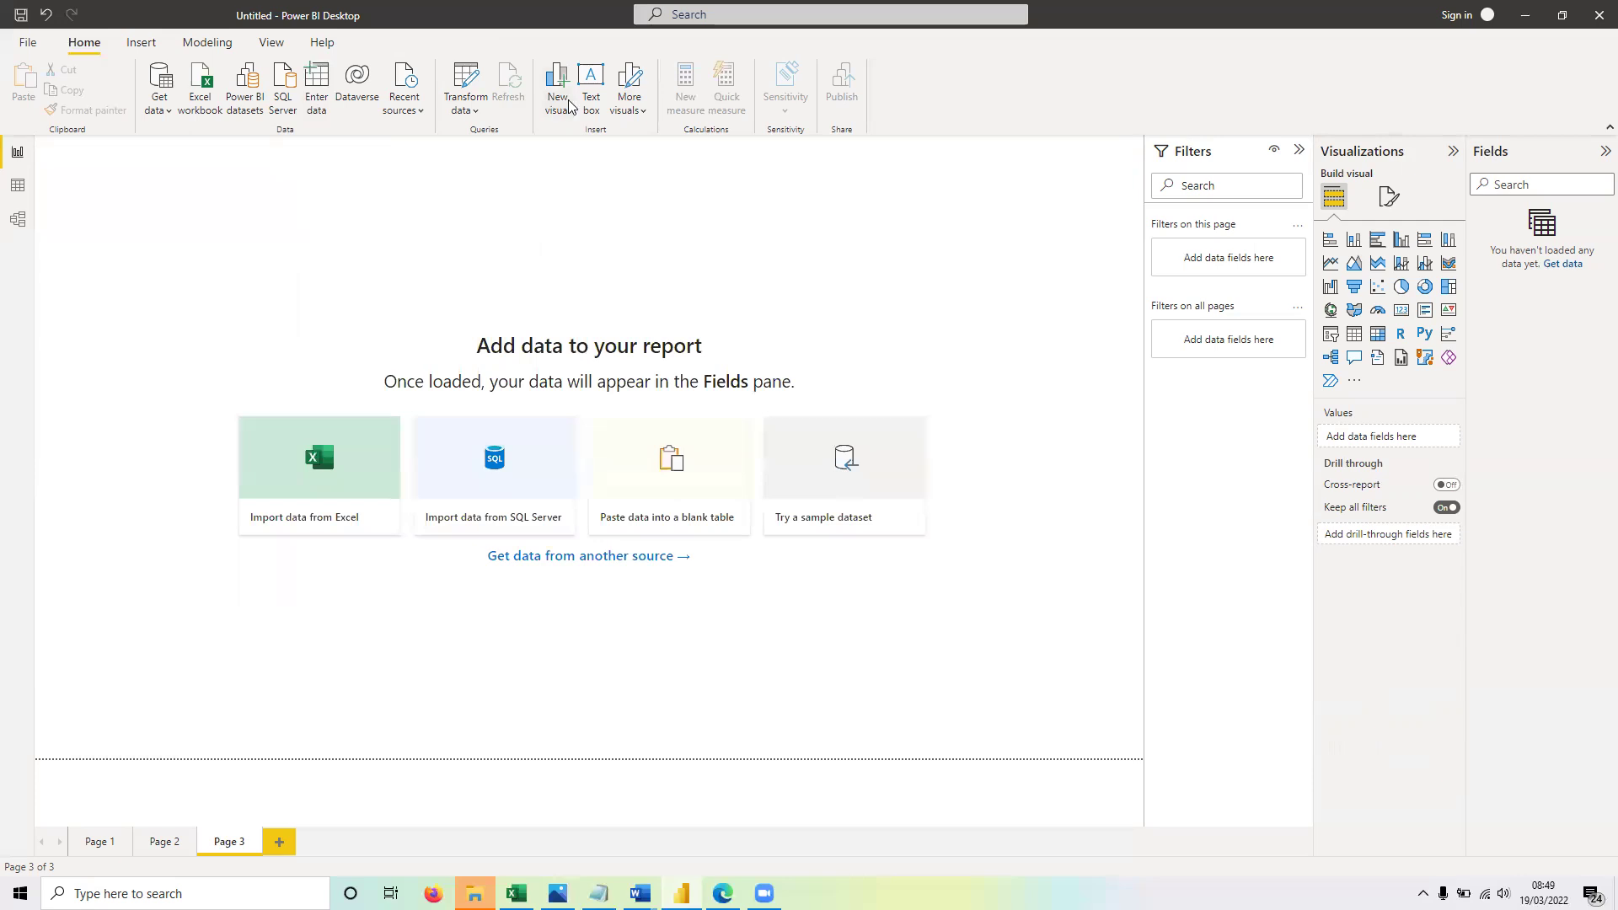
Step: Examine importing custom visuals from my files and AppSource, cancelling the selection of a Power BI visual file
{"action": "left_click", "coordinate": [638, 112]}
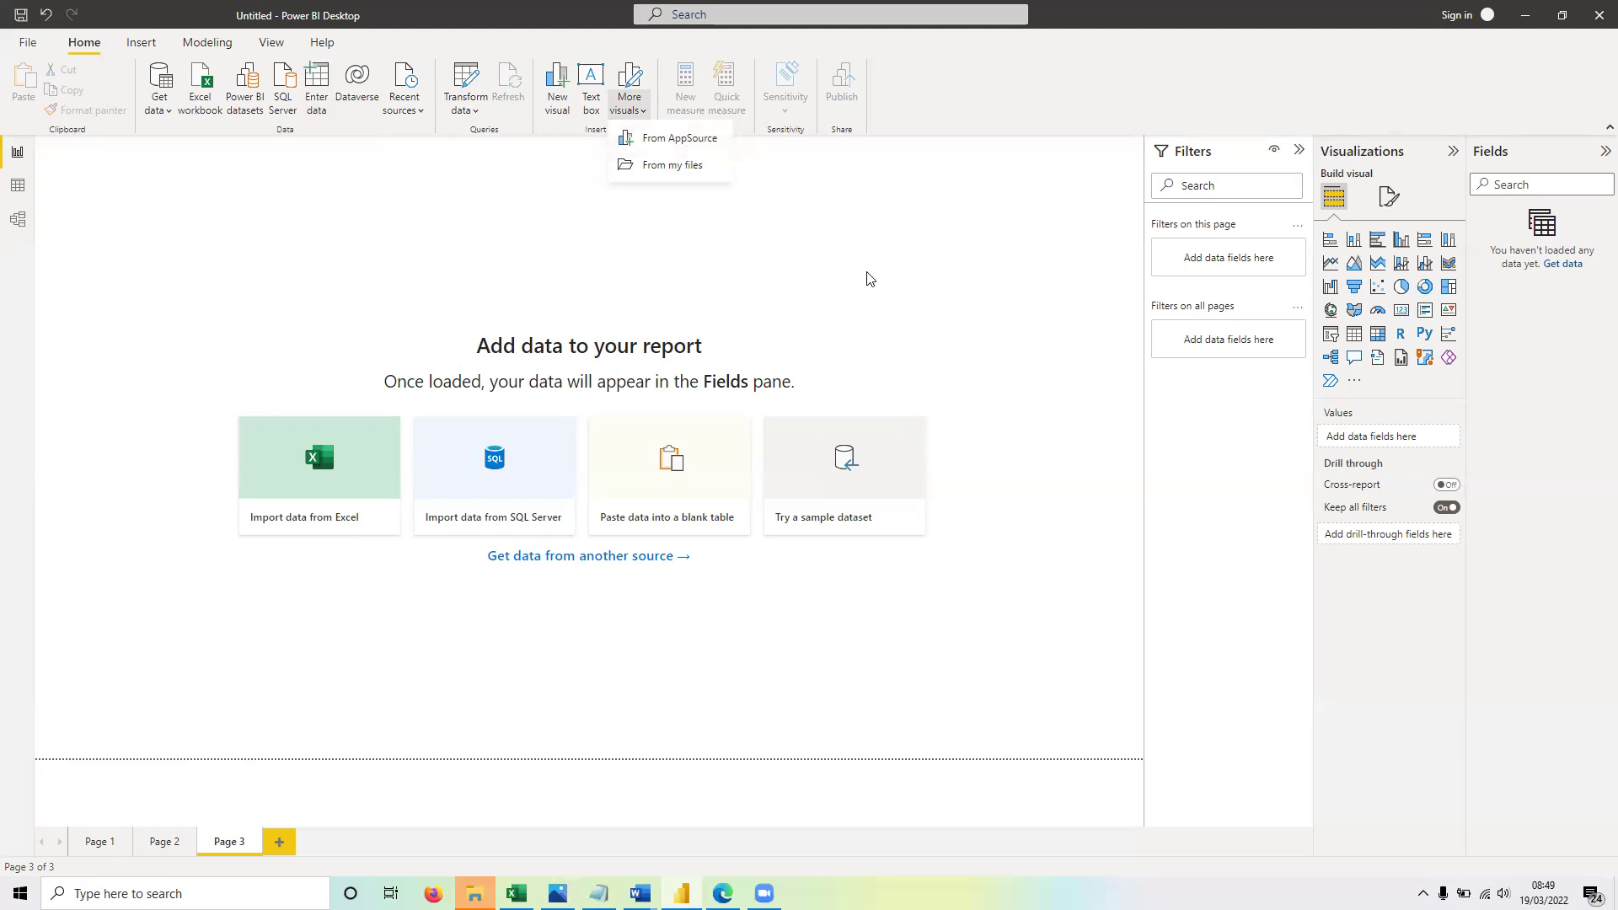
{"action": "left_click", "coordinate": [679, 166]}
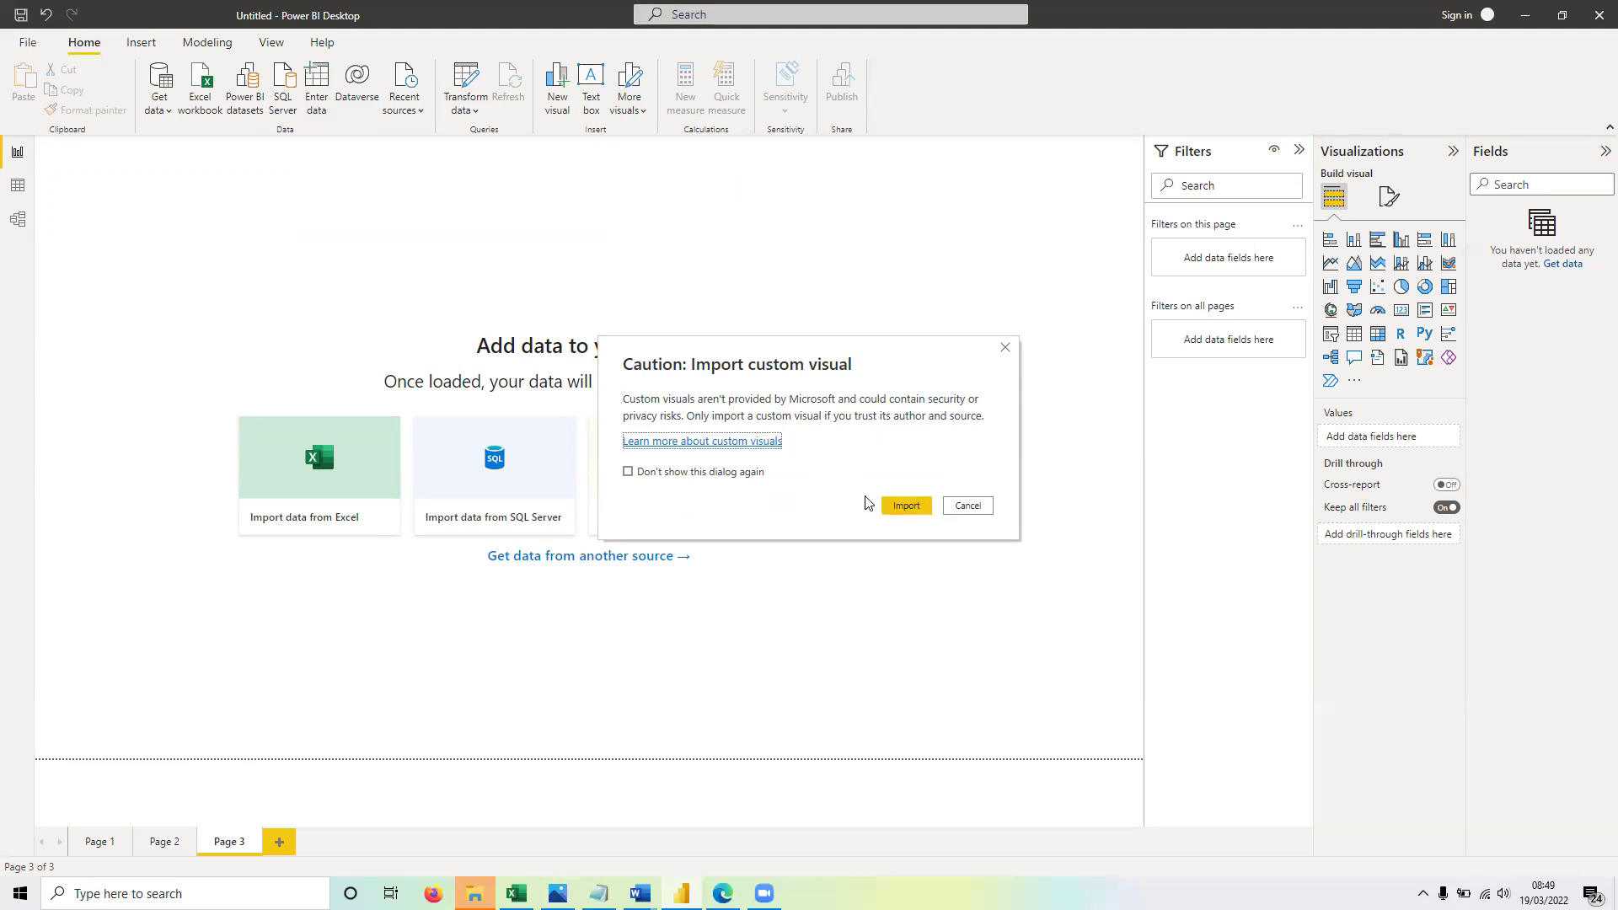
{"action": "left_click", "coordinate": [917, 505]}
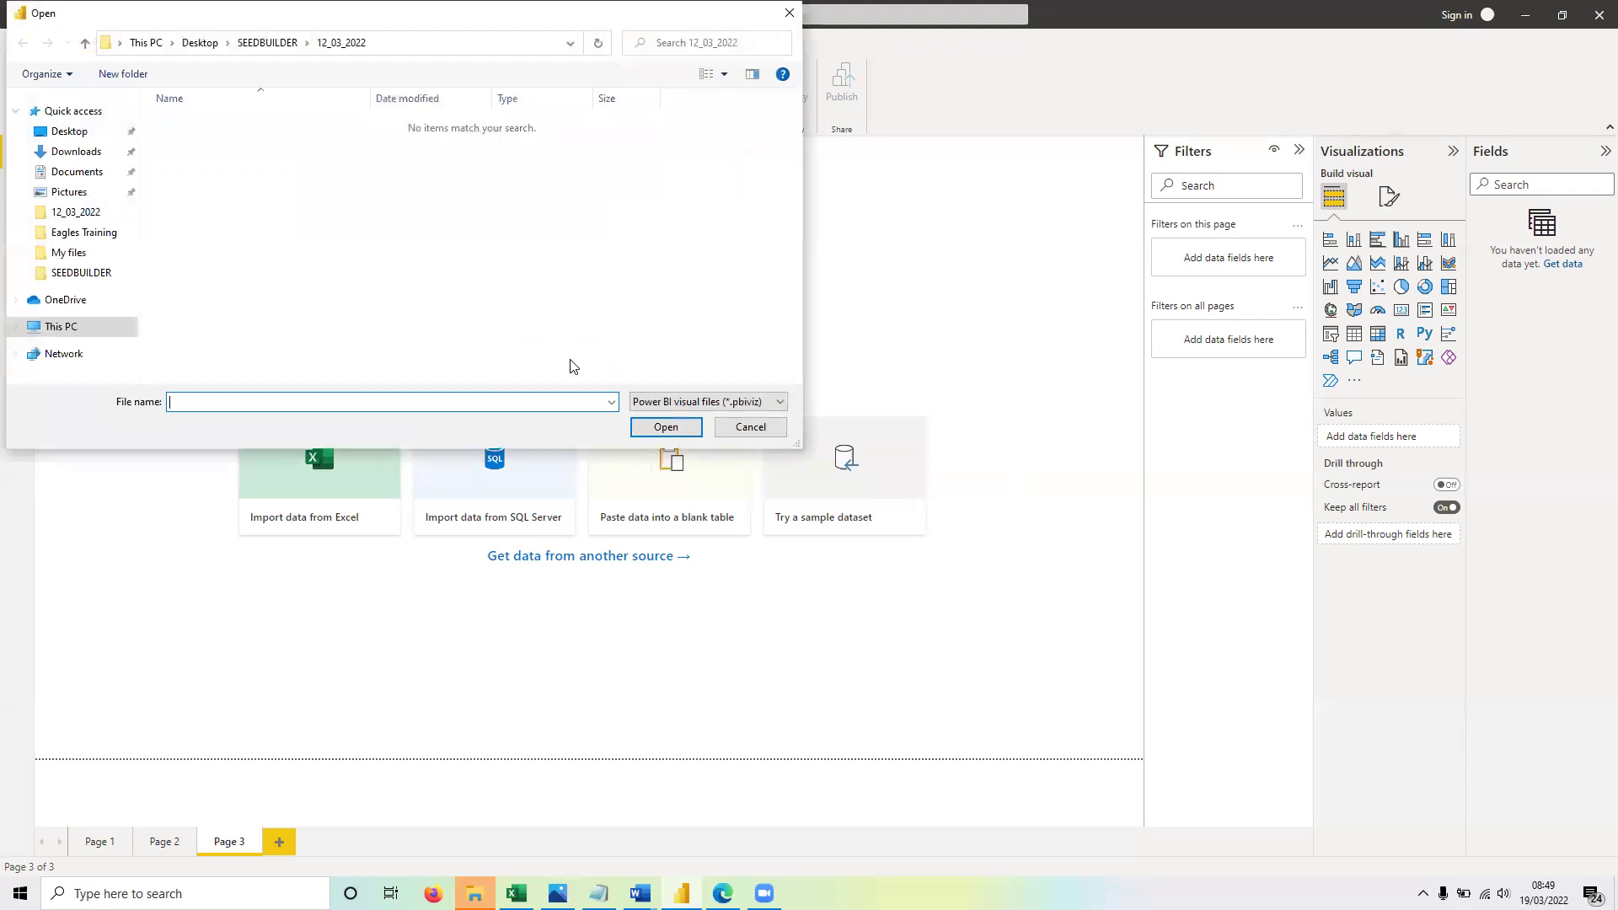
{"action": "left_click", "coordinate": [750, 428]}
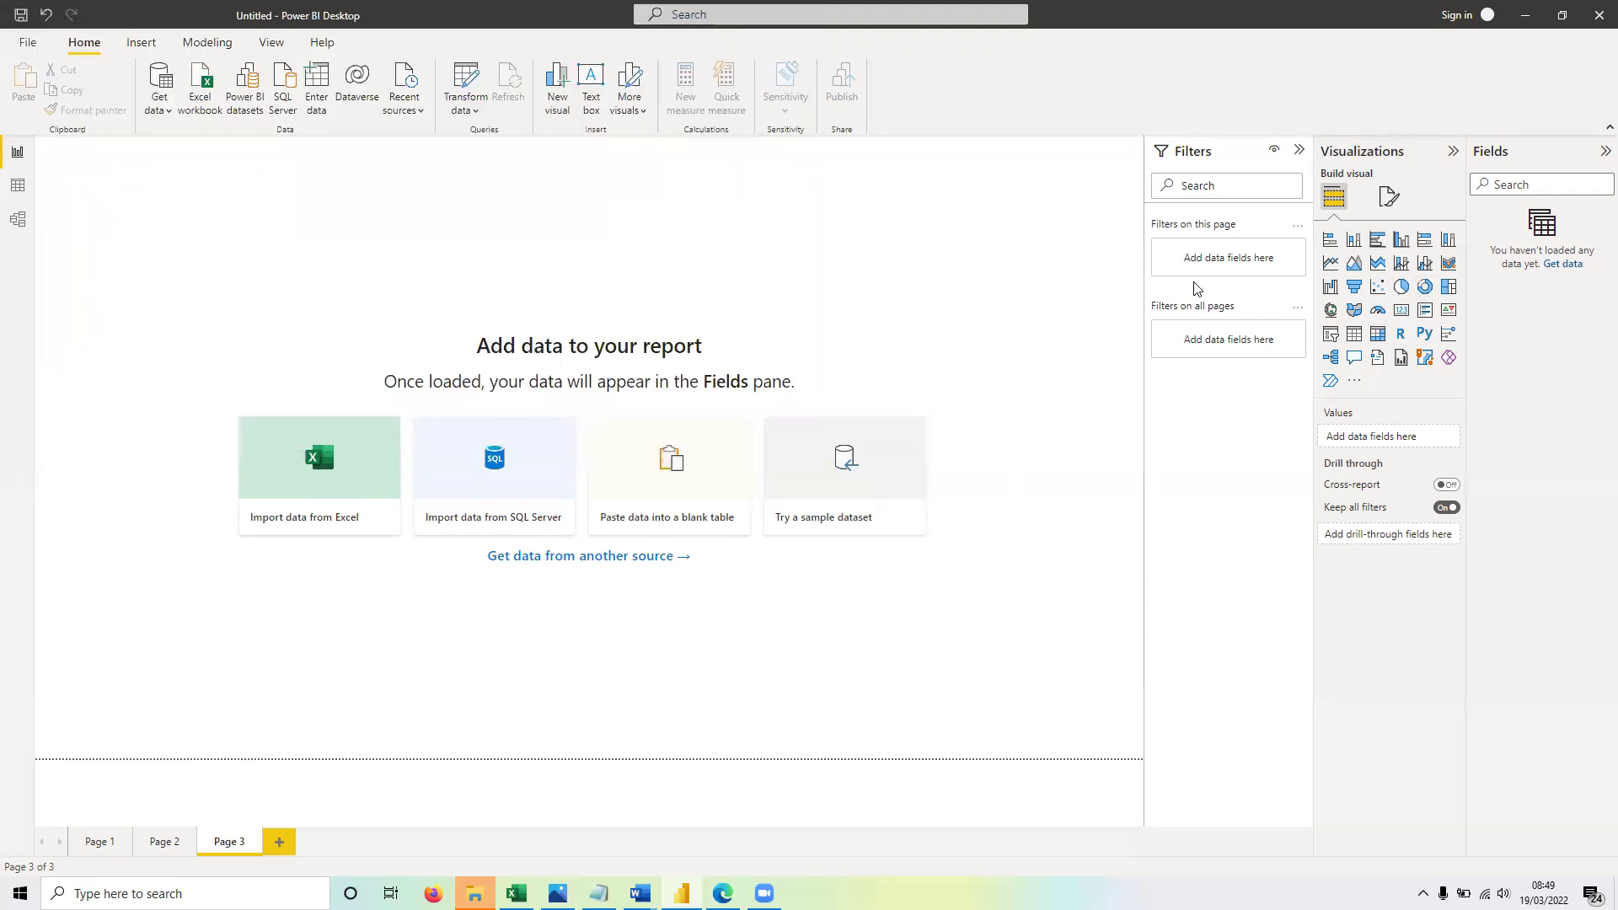
{"action": "left_click", "coordinate": [632, 103]}
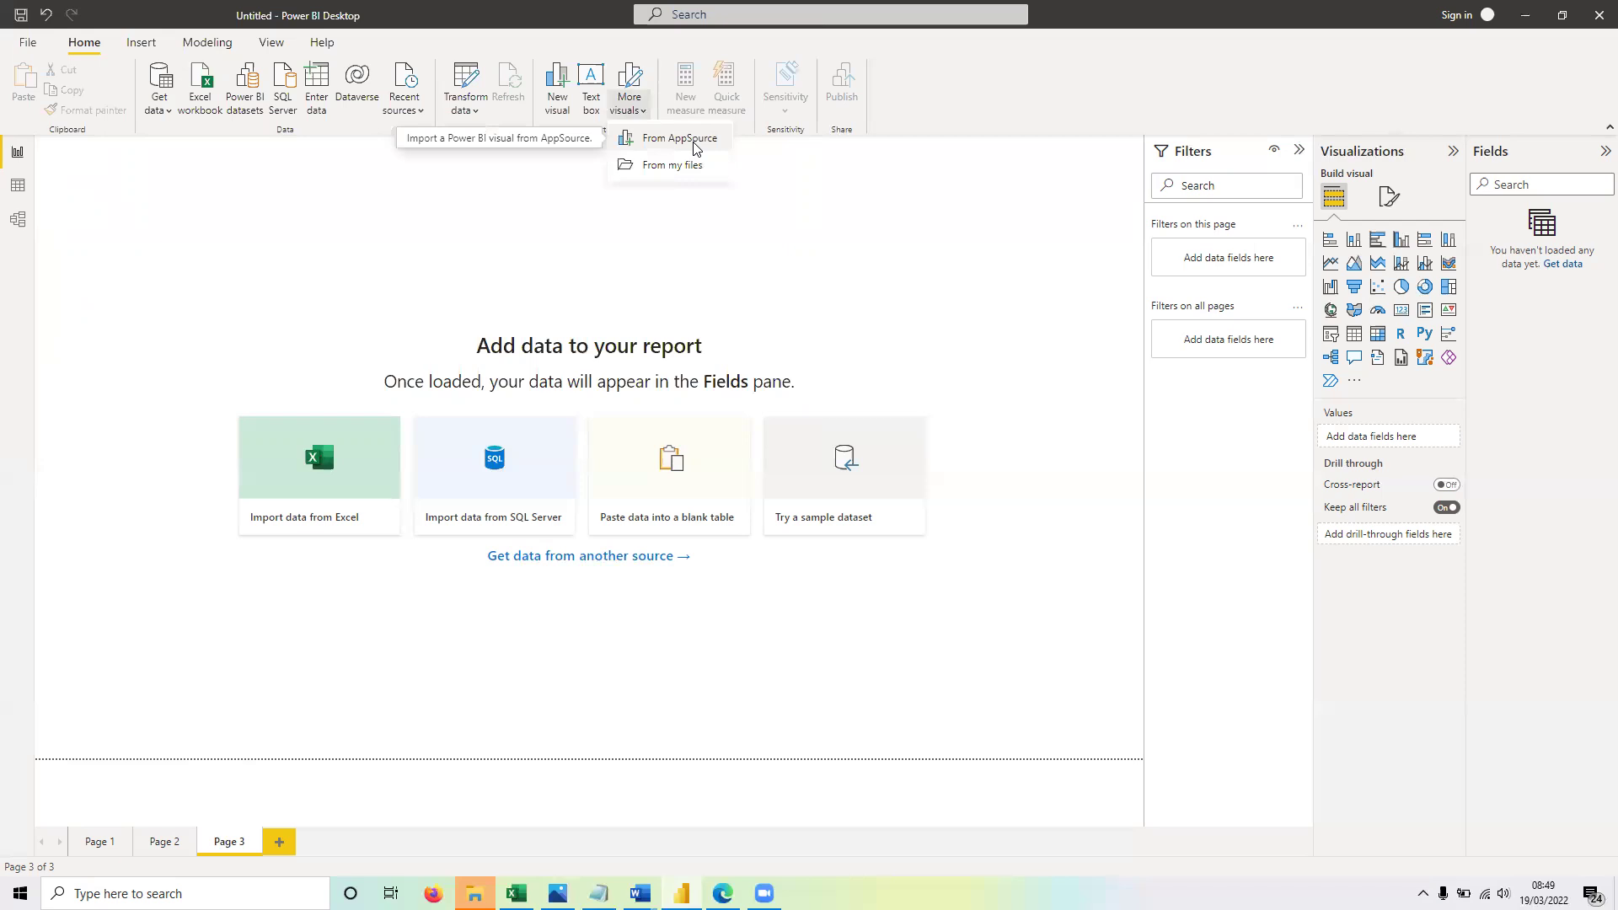
{"action": "left_click", "coordinate": [684, 88]}
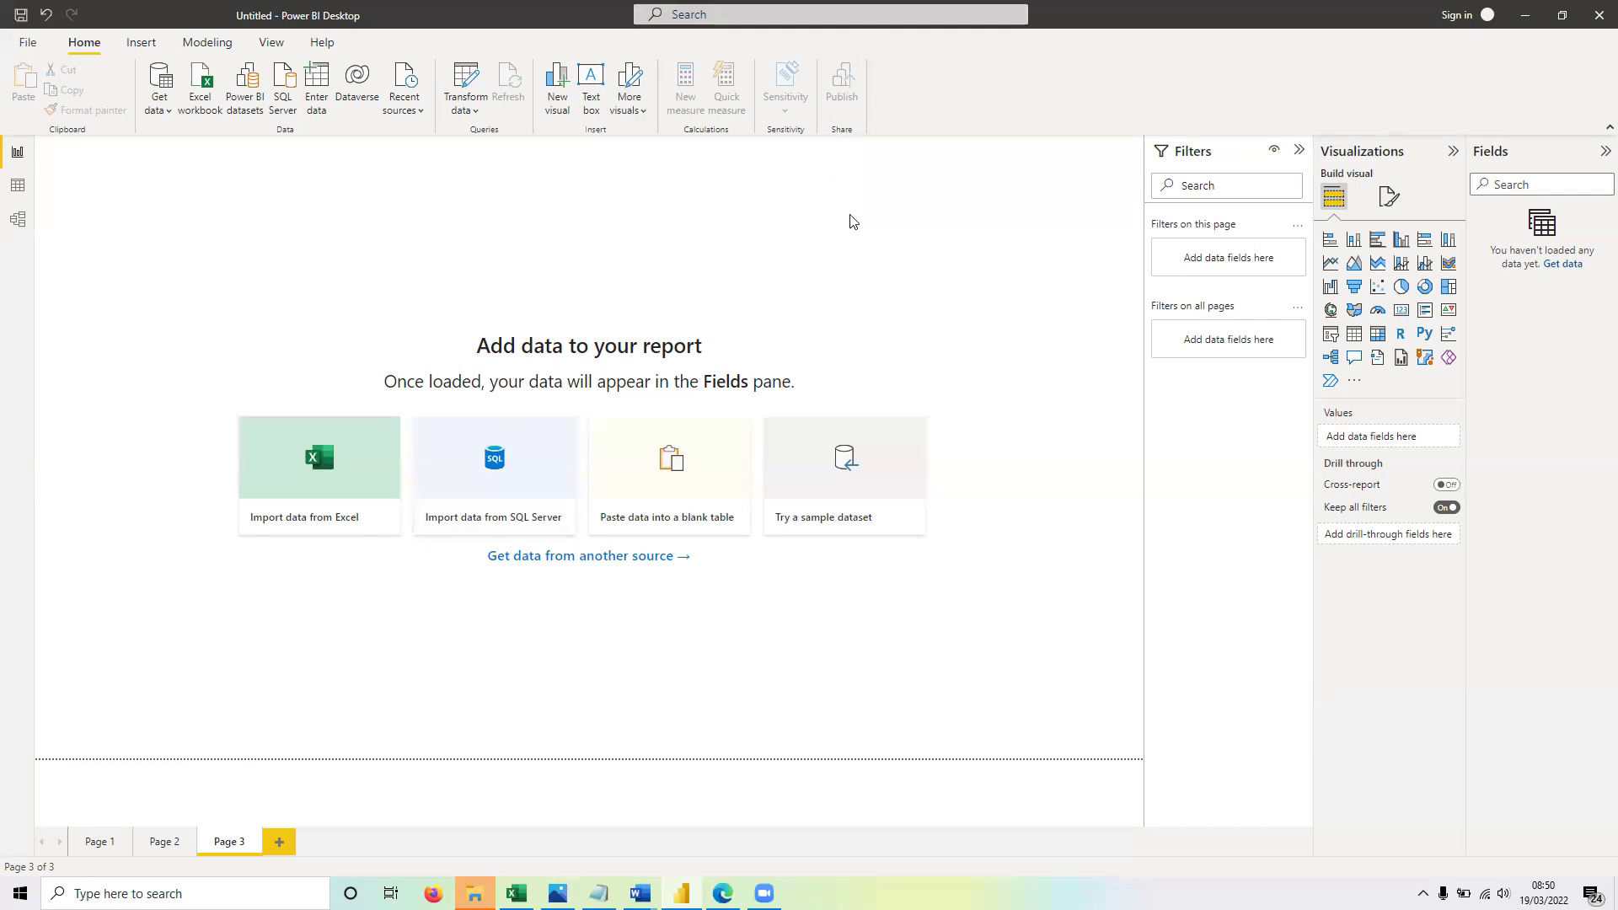
Step: Compare the visual commands available under Insert with those under Home
{"action": "left_click", "coordinate": [135, 46]}
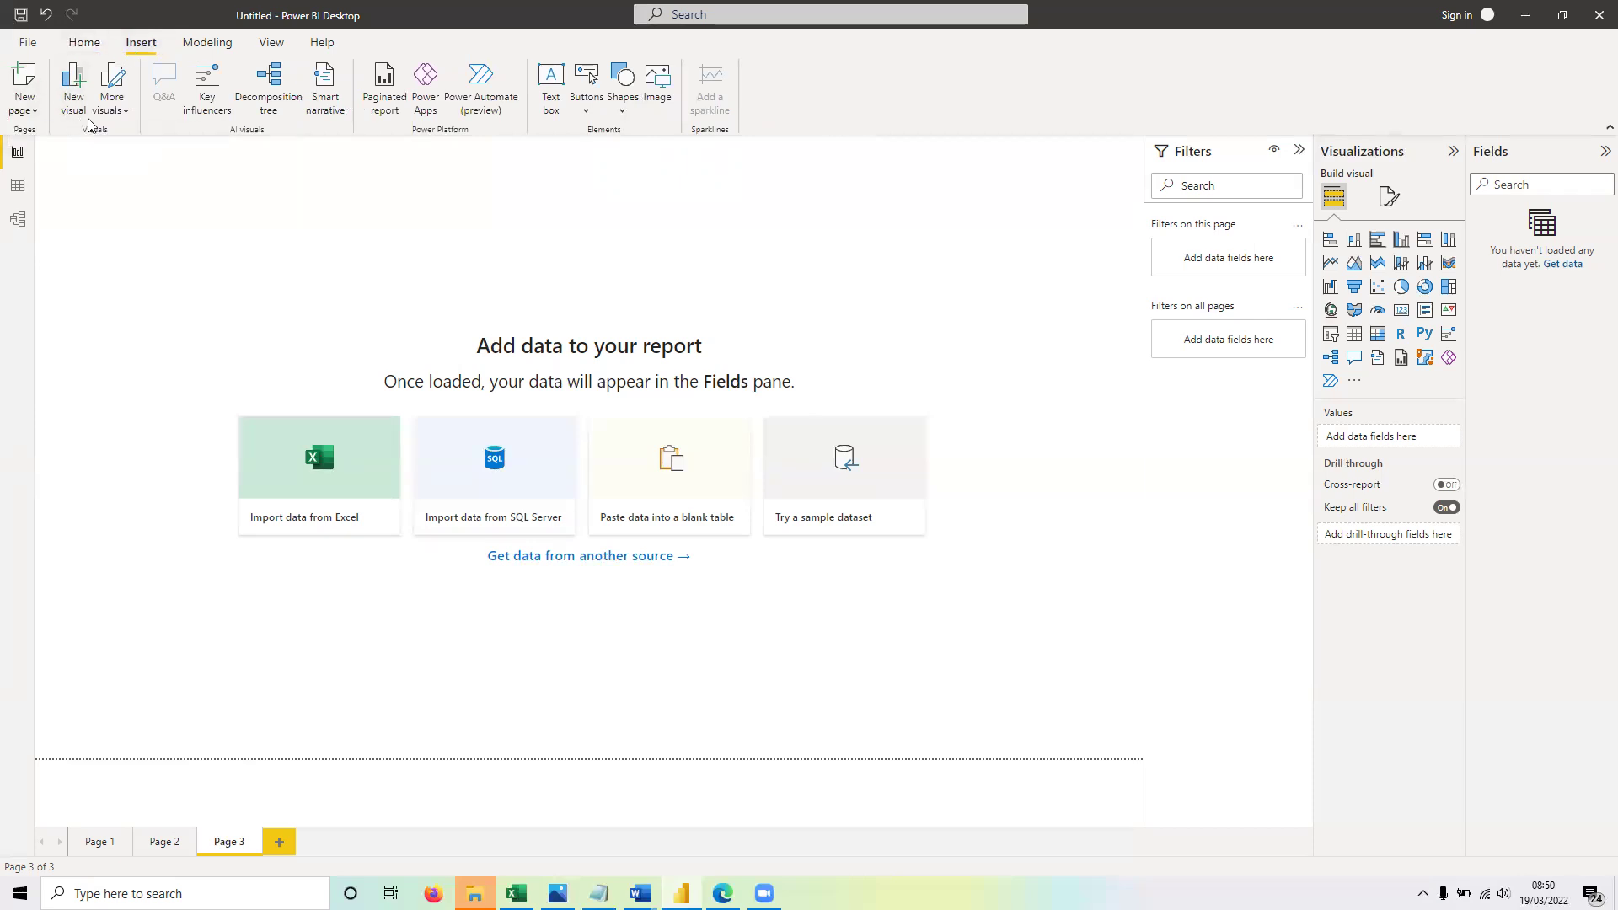
{"action": "left_click", "coordinate": [123, 118]}
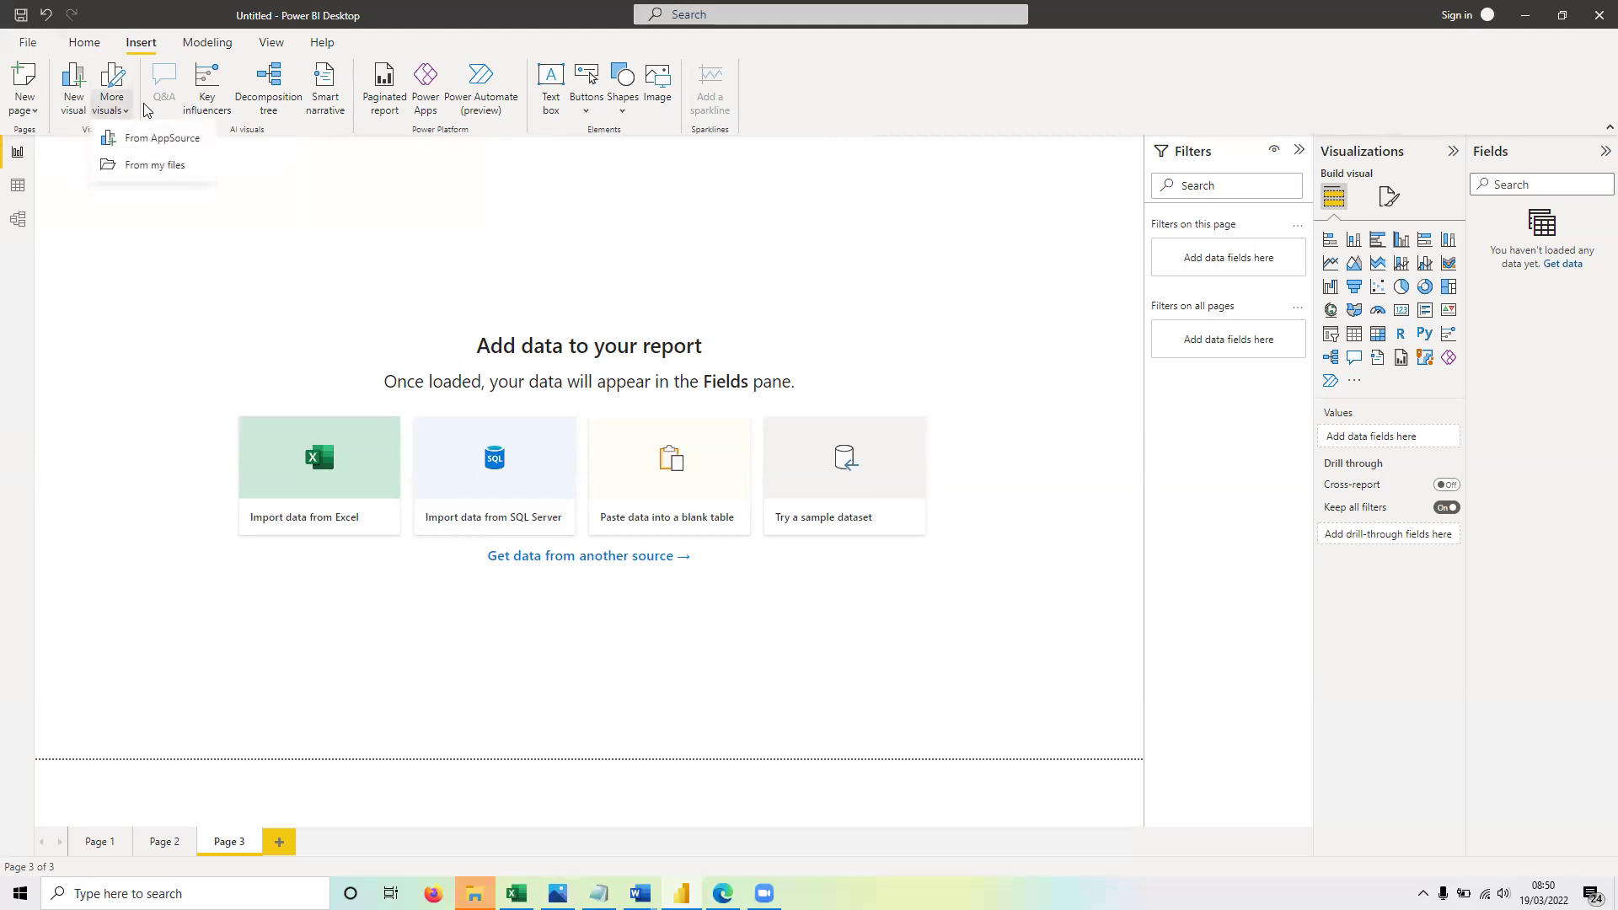
{"action": "left_click", "coordinate": [91, 49]}
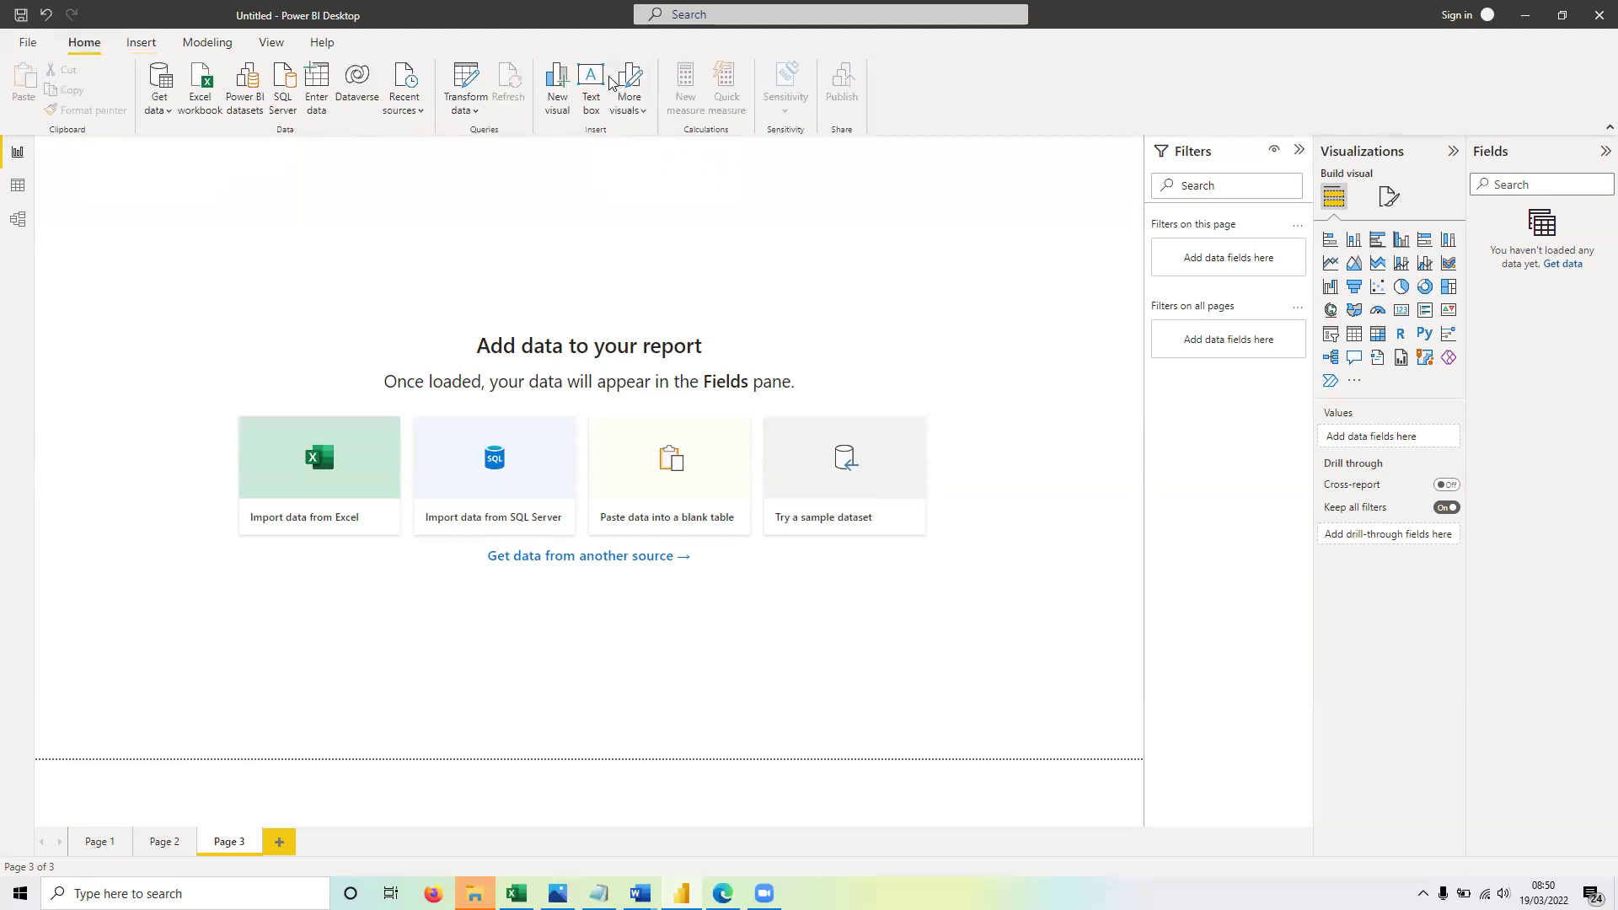
{"action": "left_click", "coordinate": [138, 46]}
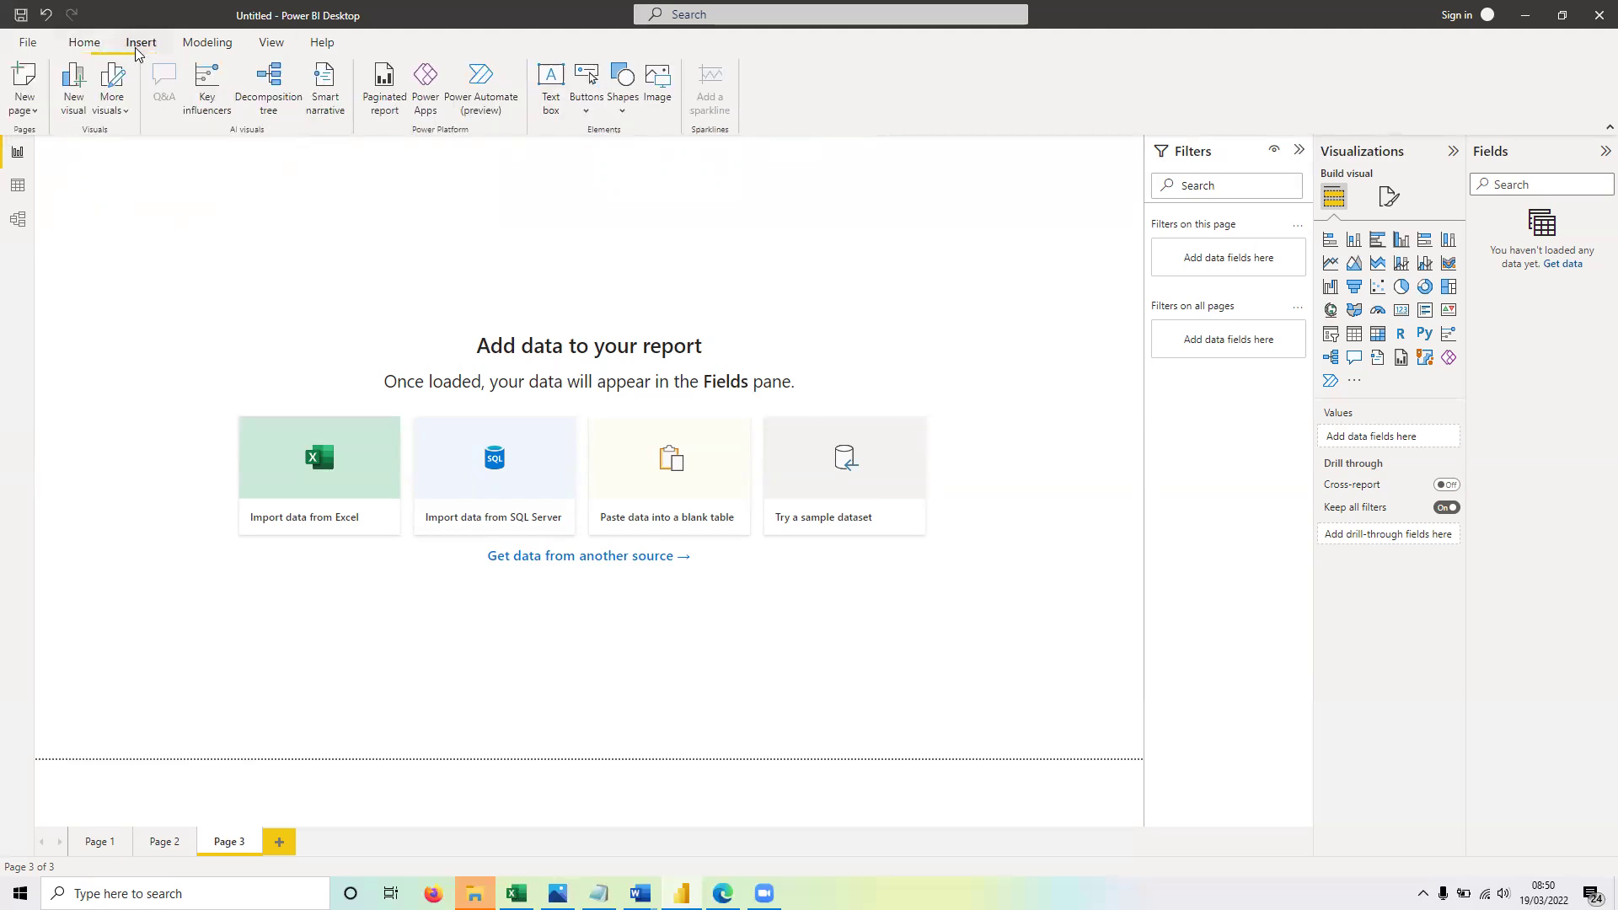
Step: Add a blank fourth page to the report and review the blank and duplicate page options
{"action": "left_click", "coordinate": [32, 119]}
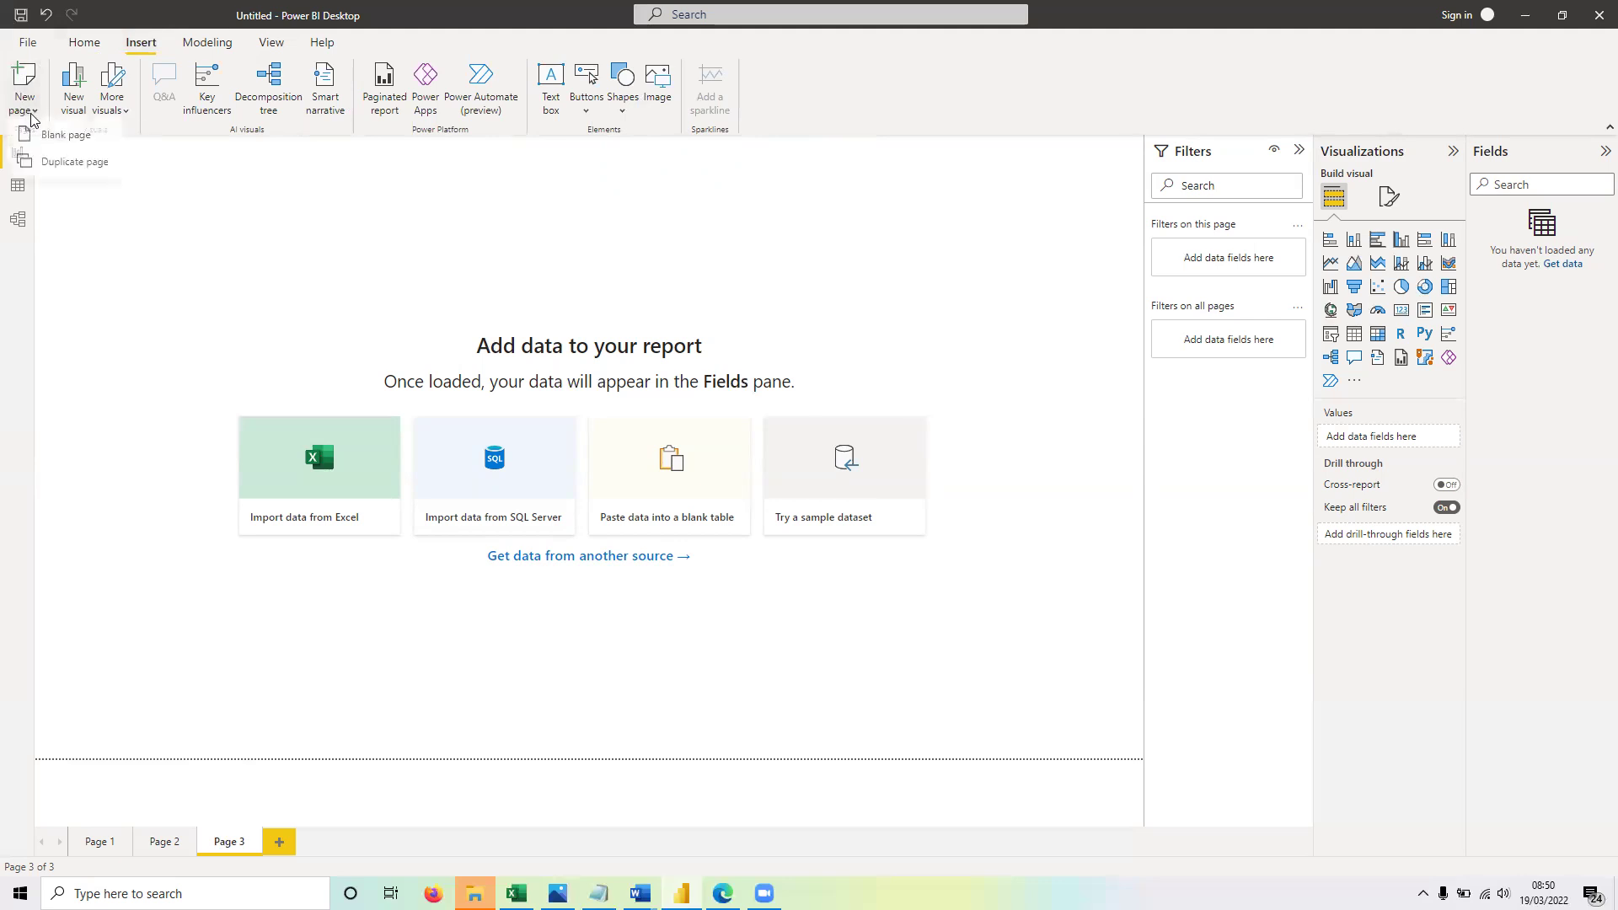
{"action": "left_click_drag", "start_coordinate": [227, 424], "coordinate": [278, 711]}
{"action": "left_click", "coordinate": [278, 843]}
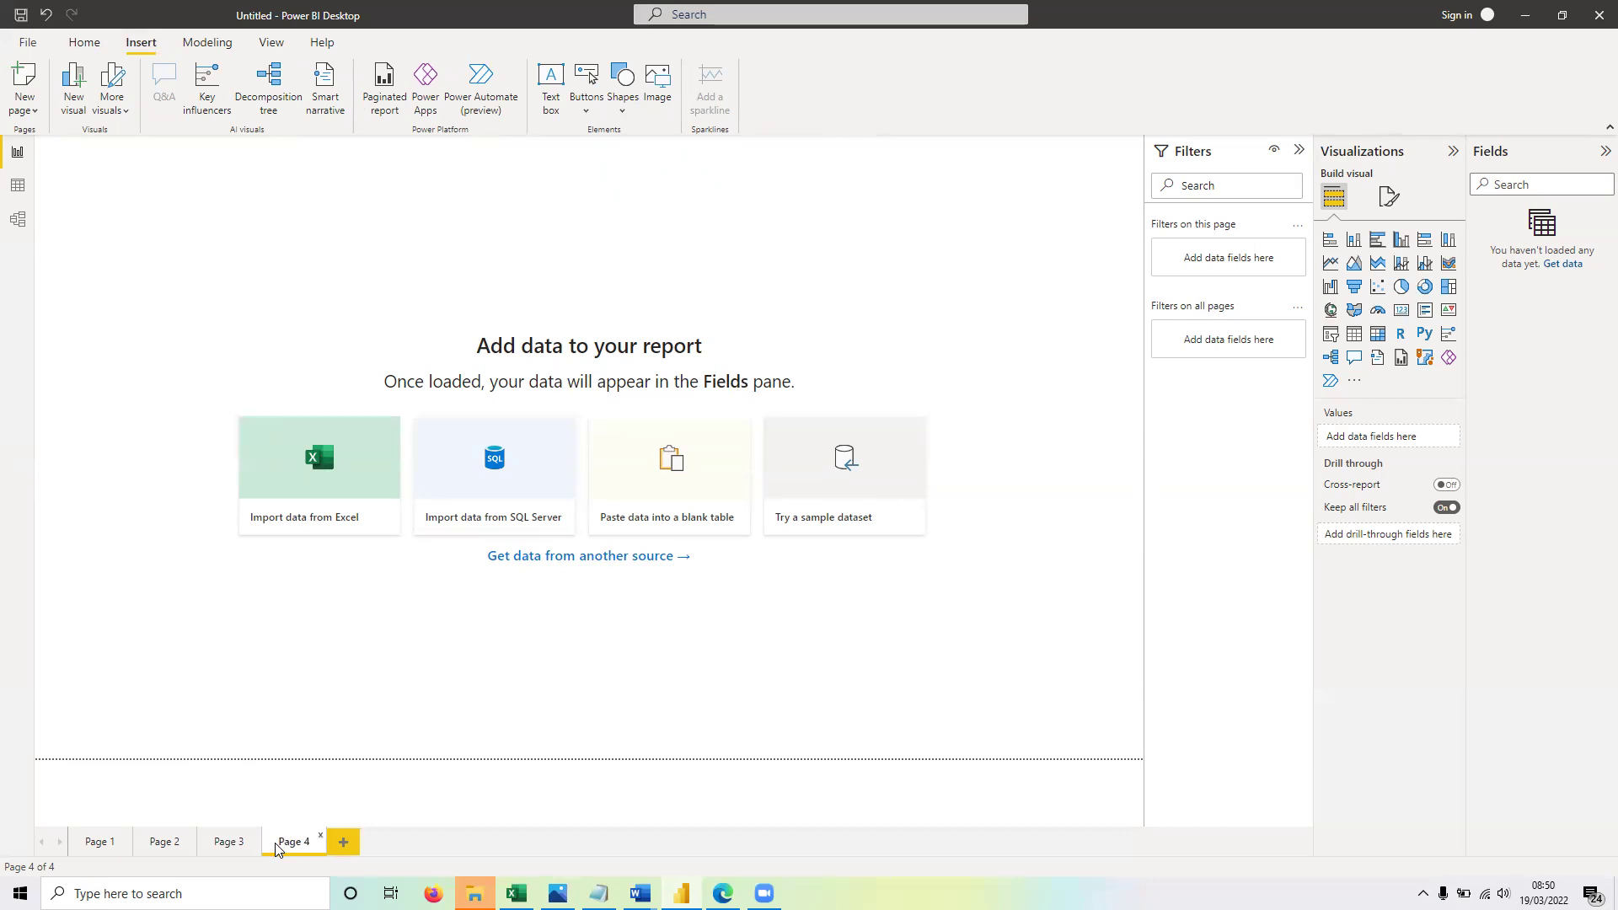
{"action": "left_click", "coordinate": [34, 112]}
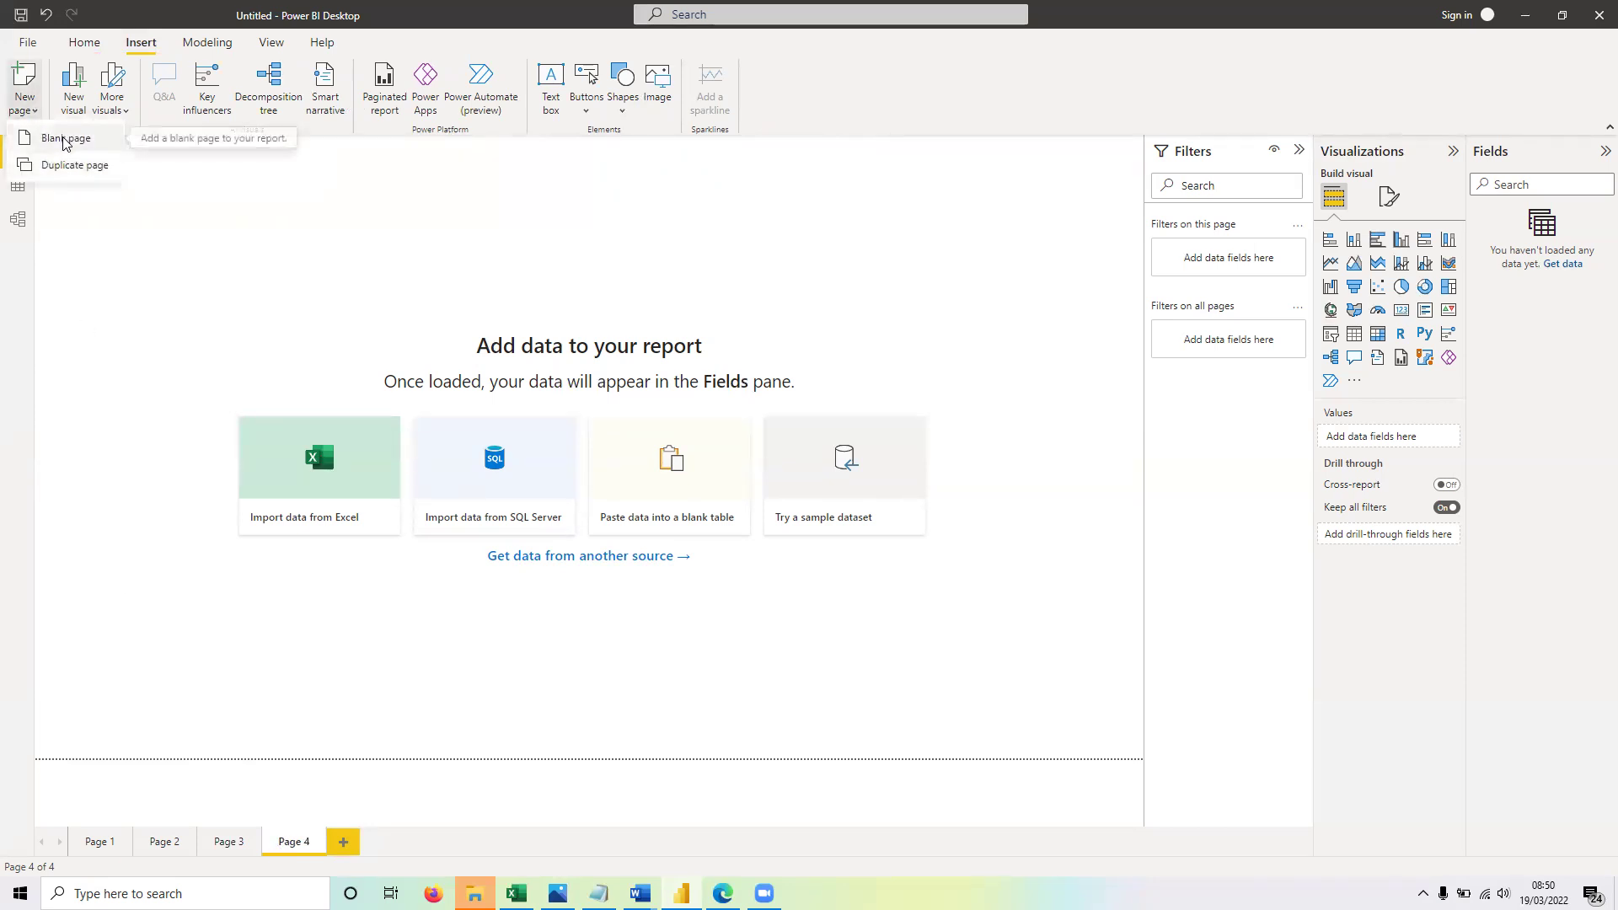
{"action": "left_click", "coordinate": [214, 189]}
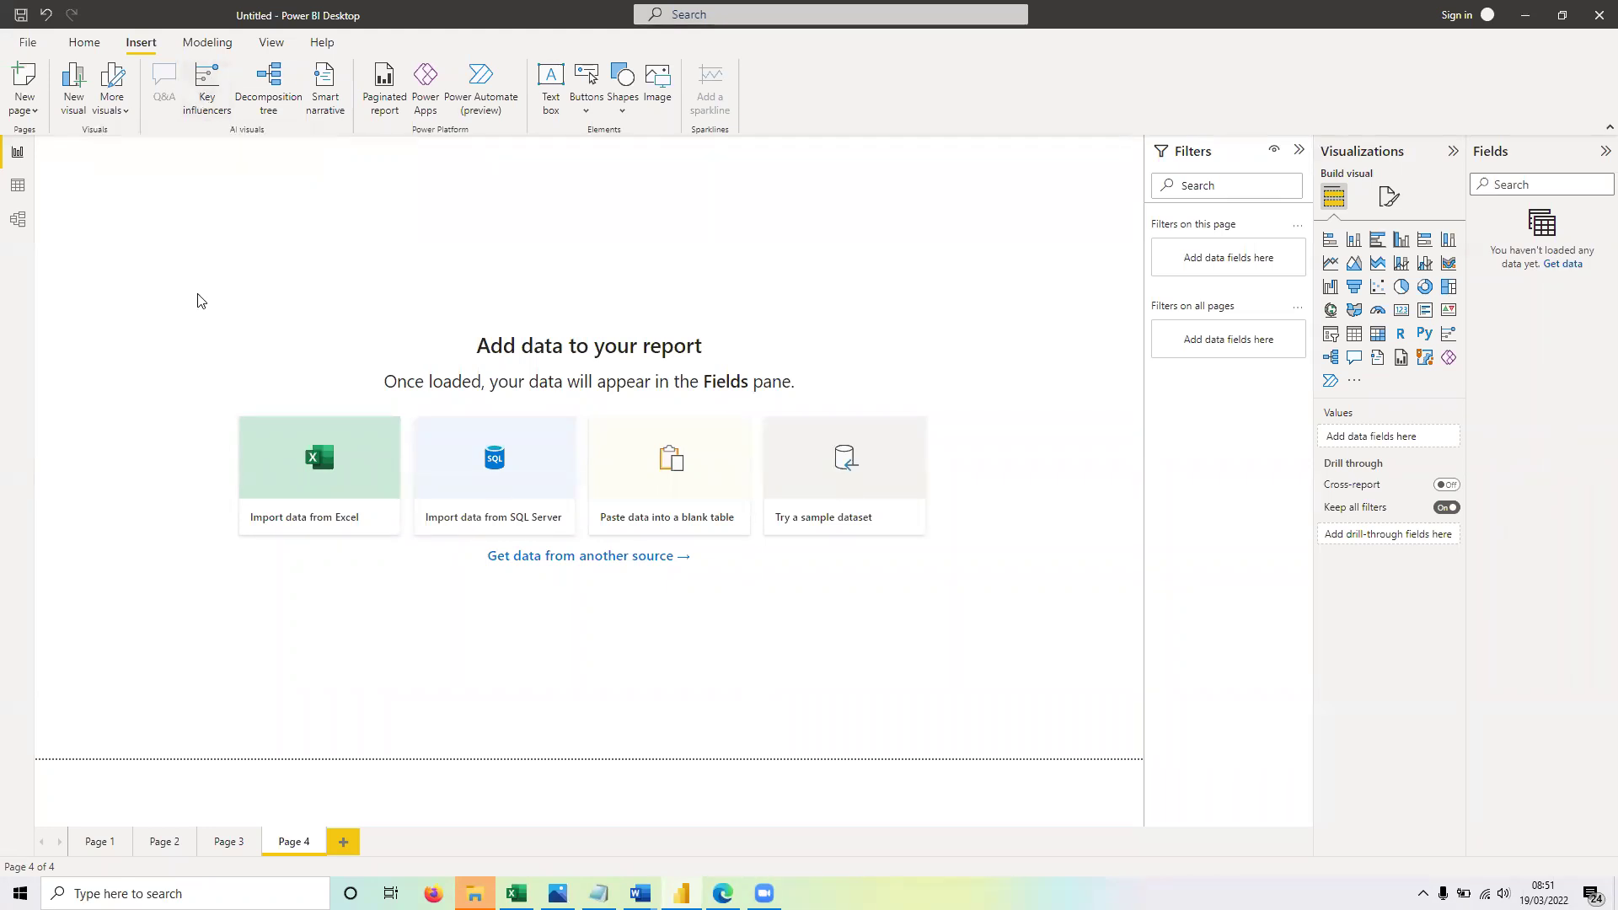
Step: Insert an empty decomposition tree visual on Page 4 and move it slightly down the canvas
{"action": "left_click", "coordinate": [263, 88]}
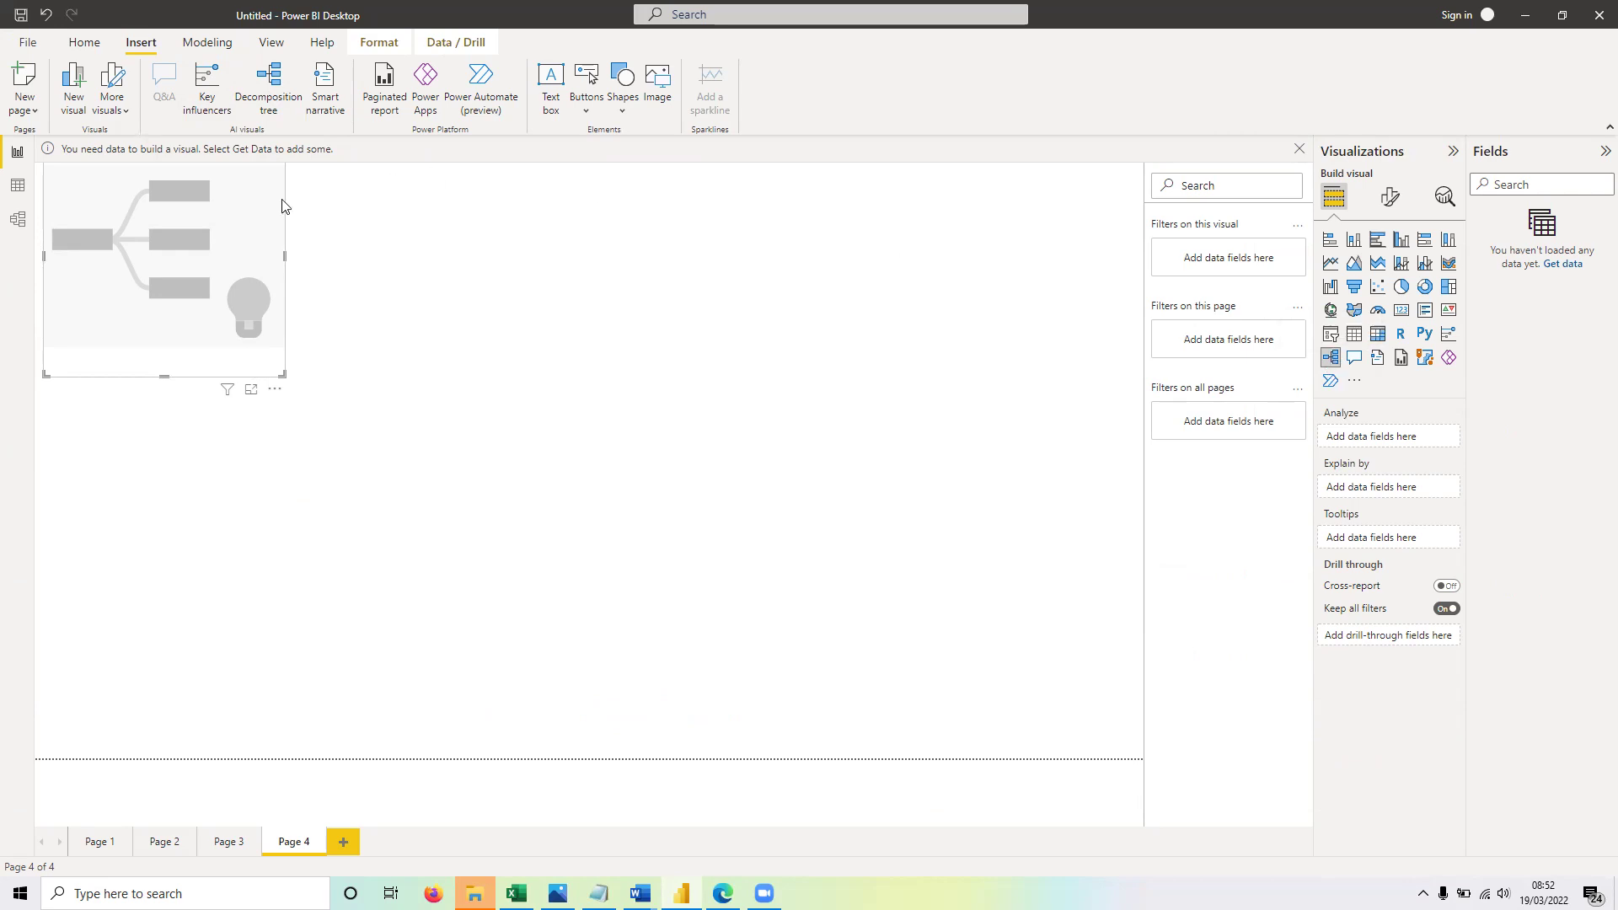
{"action": "left_click_drag", "start_coordinate": [207, 216], "coordinate": [208, 284]}
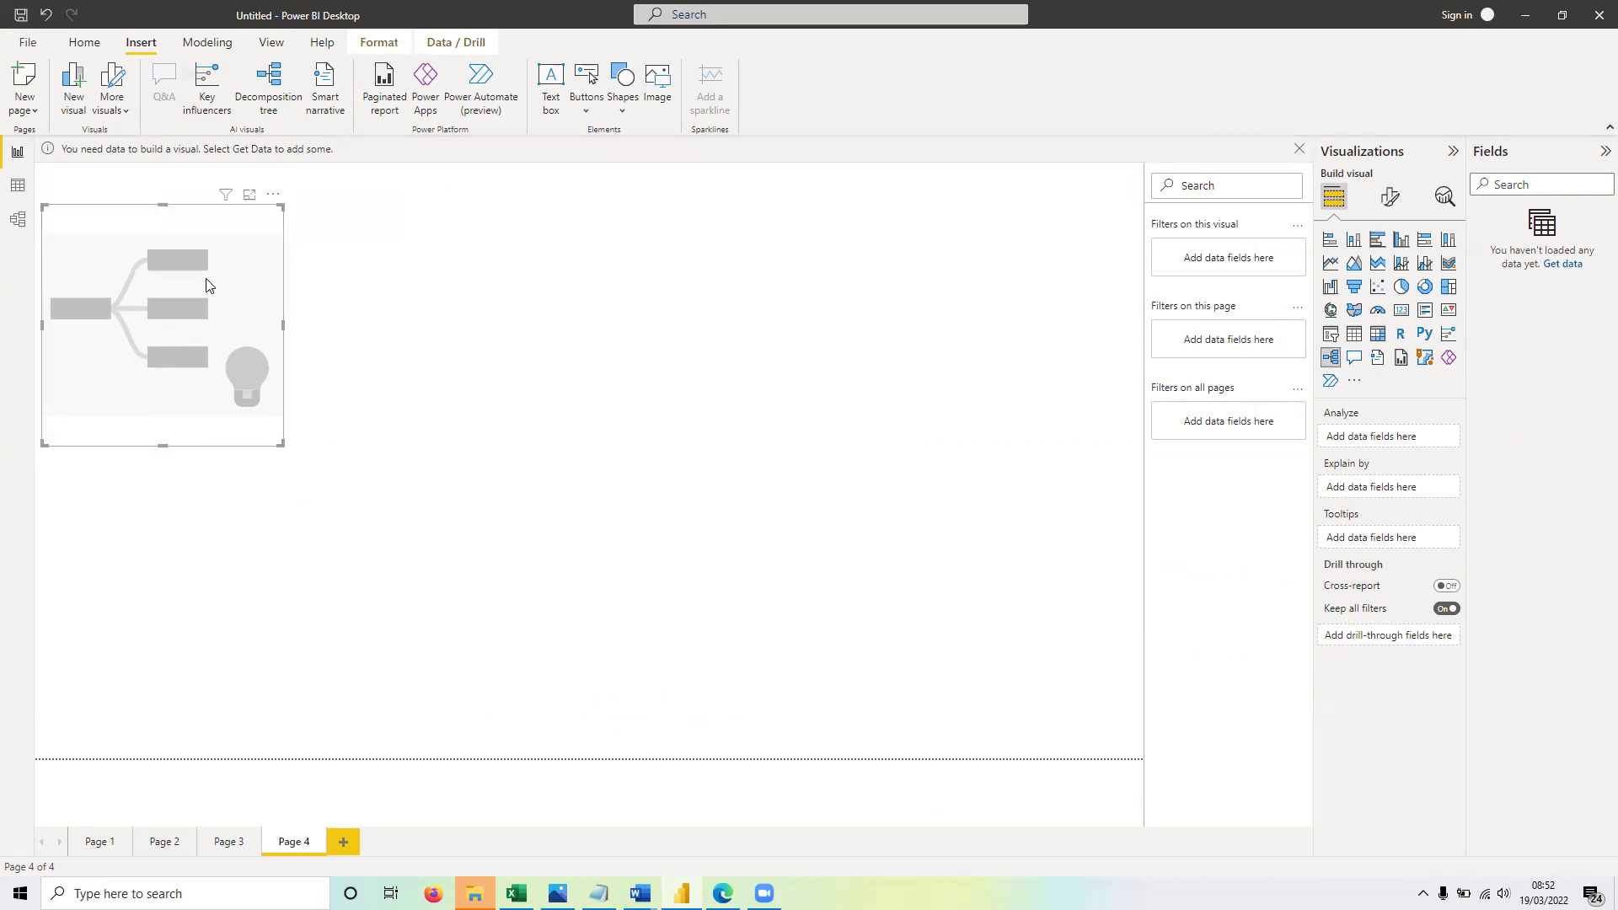
Step: Insert a smart narrative below the decomposition tree on Page 4, dismissing the data banner and the smart narrative notices
{"action": "left_click", "coordinate": [1298, 149]}
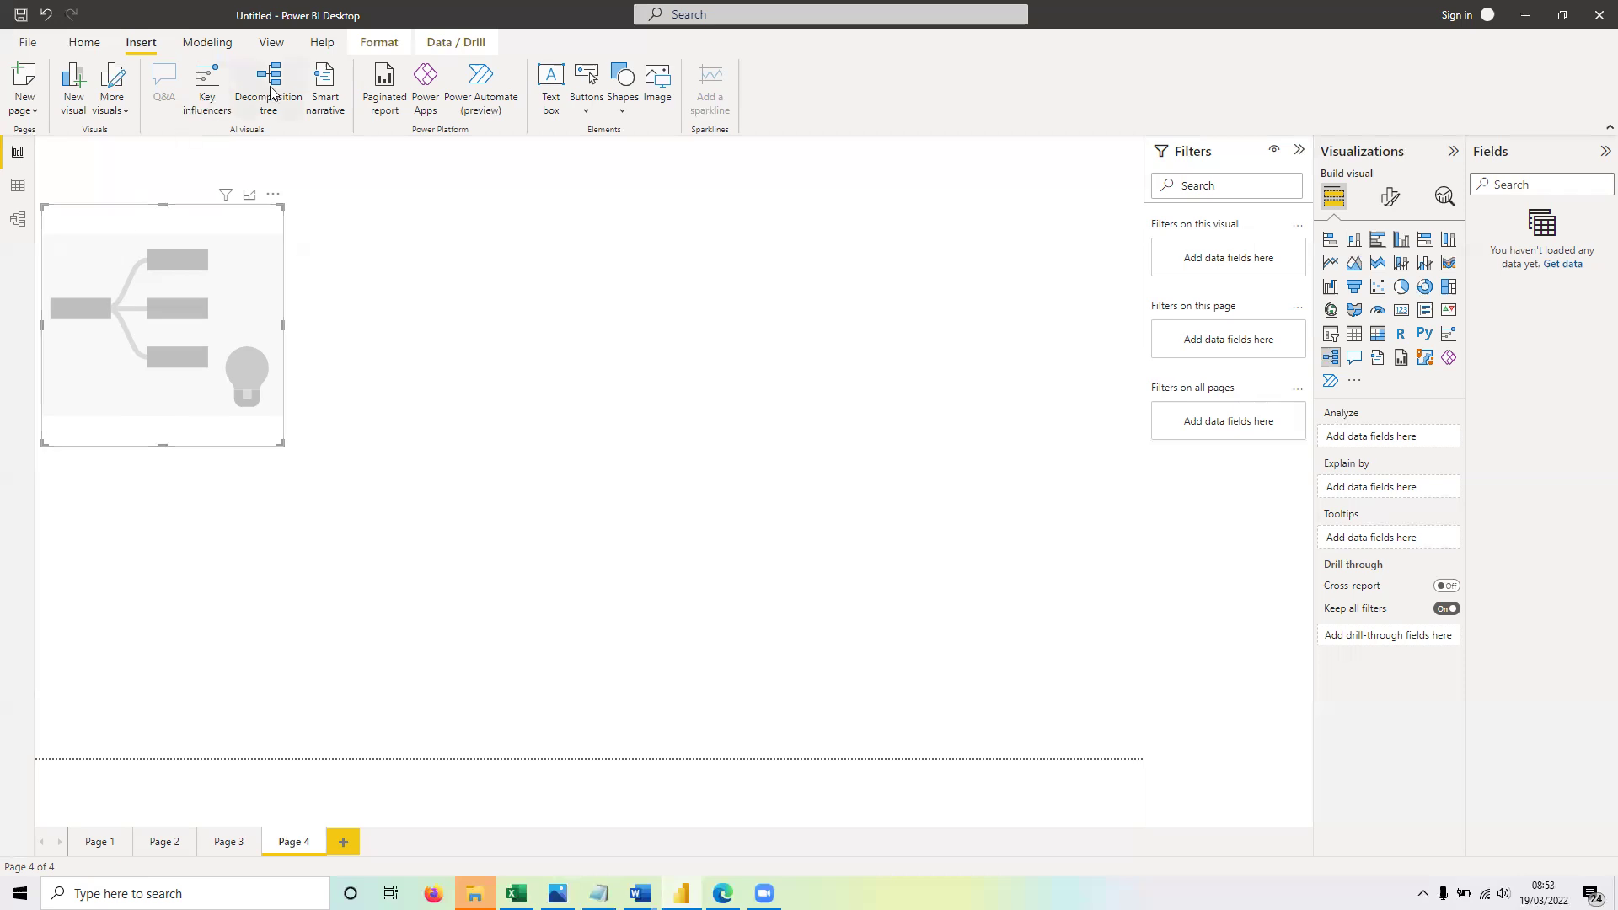
{"action": "left_click", "coordinate": [326, 94]}
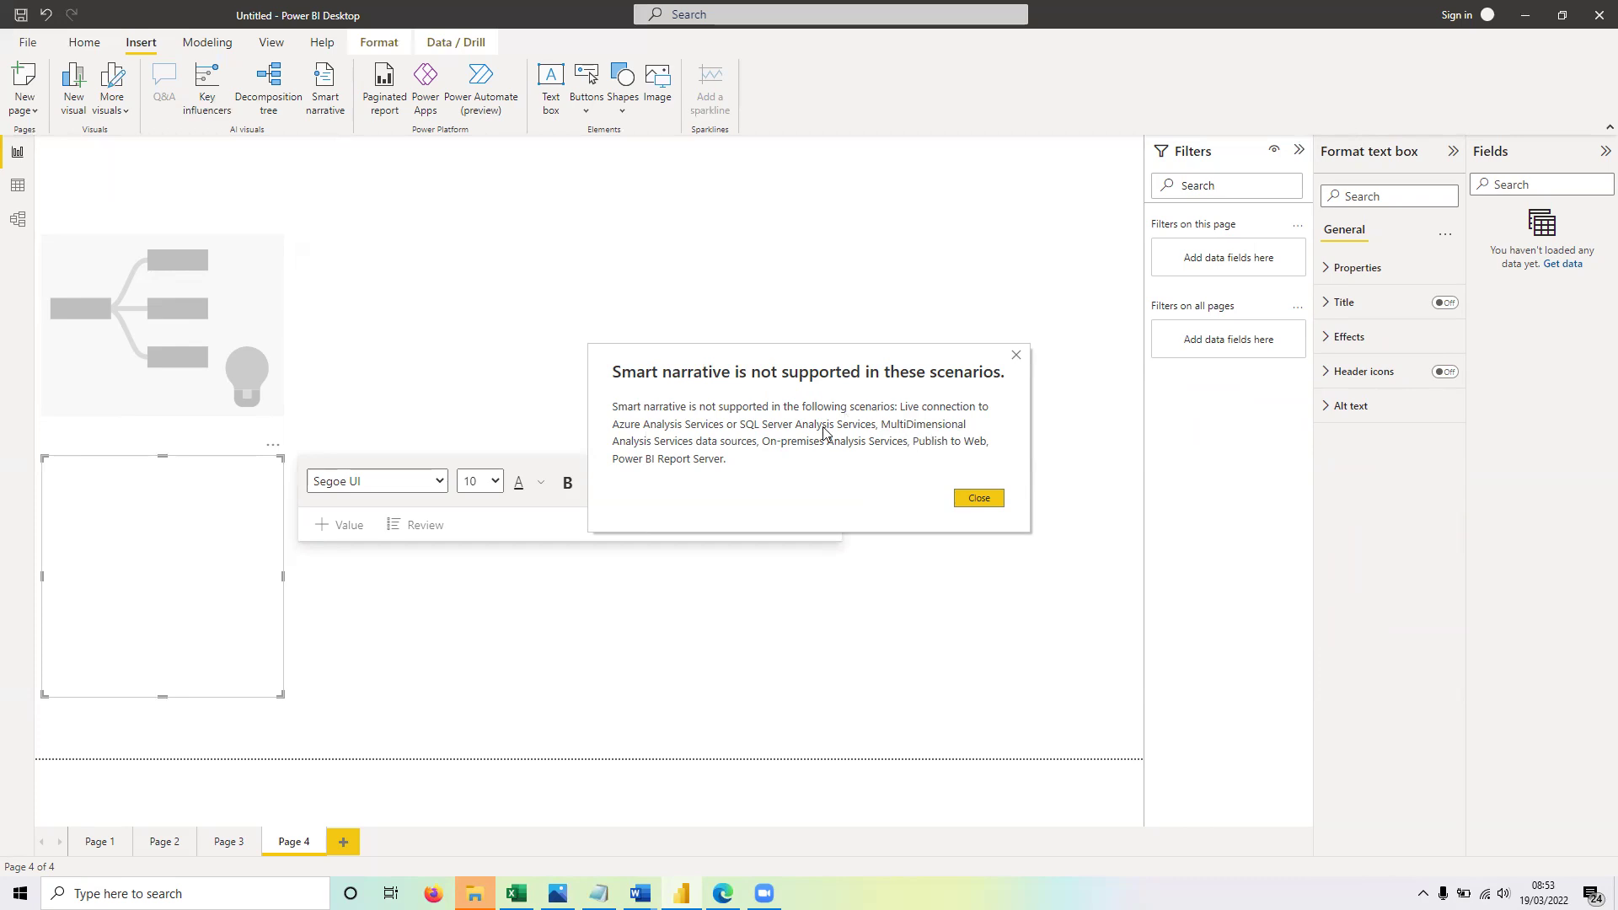
{"action": "left_click", "coordinate": [1017, 355]}
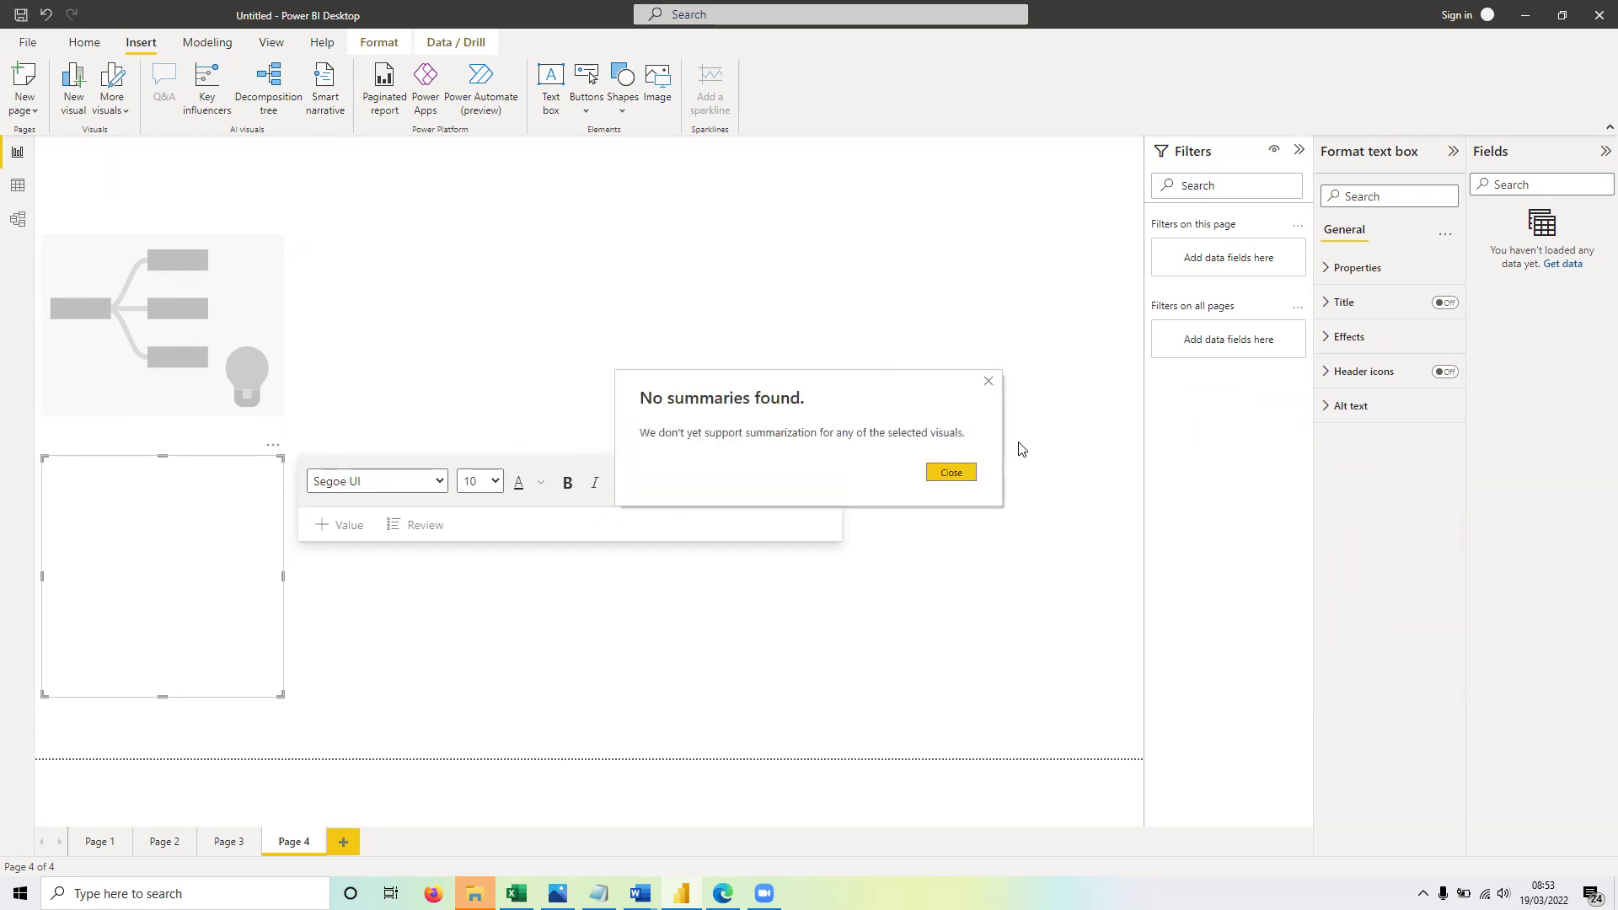
{"action": "left_click", "coordinate": [989, 382]}
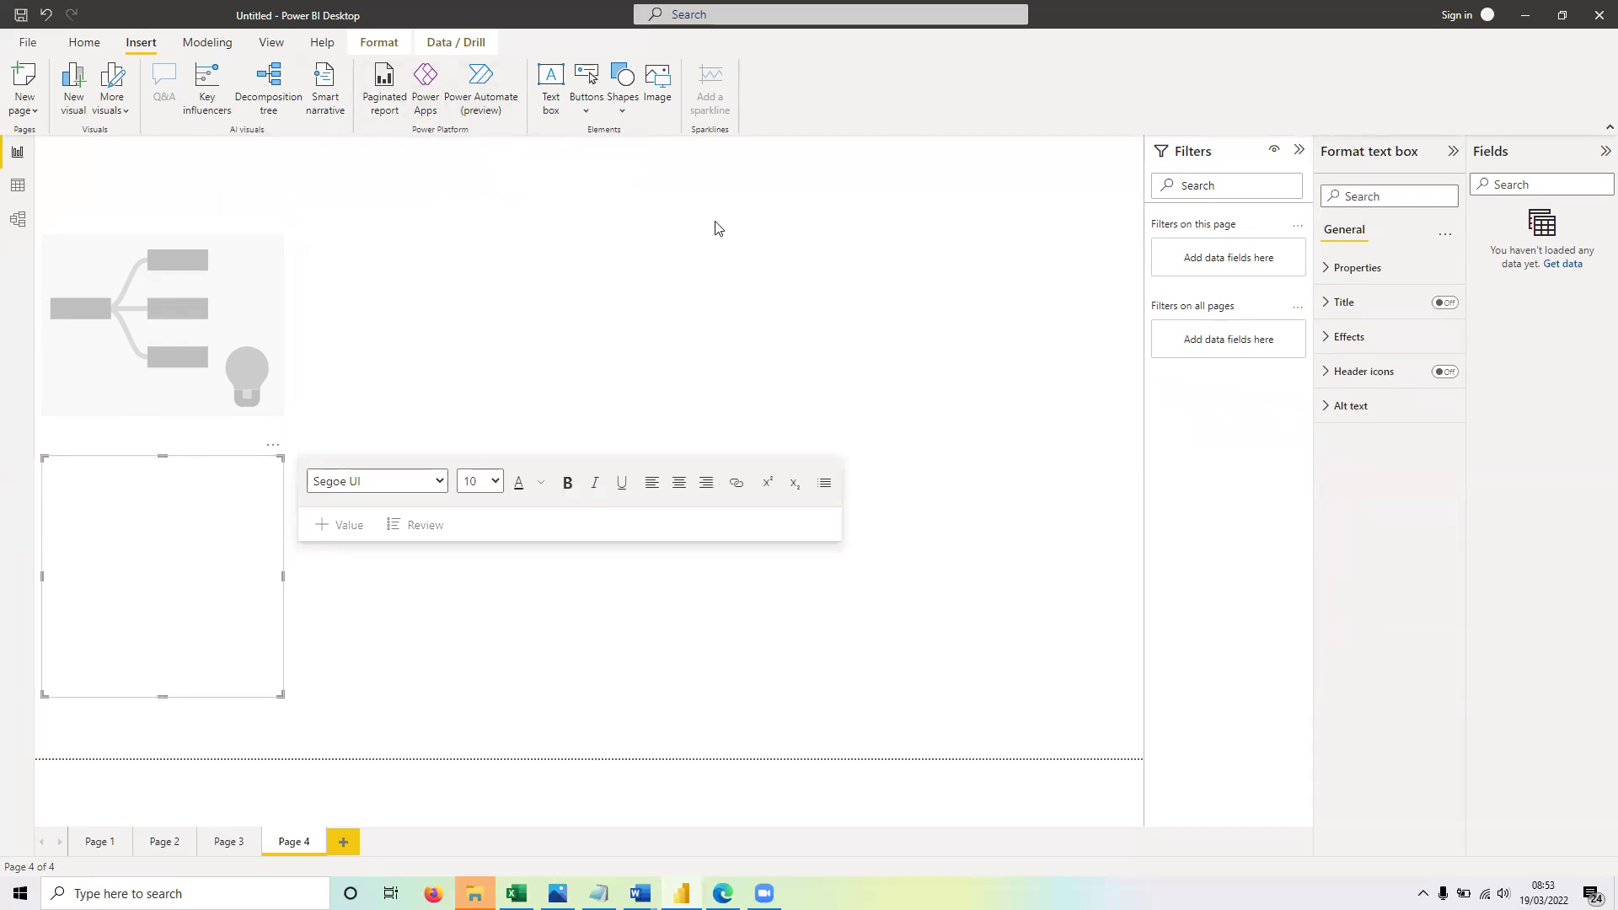
Step: Delete the empty smart narrative text box from Page 4, keeping the decomposition tree and the expanded Visualizations pane
{"action": "left_click", "coordinate": [1454, 151]}
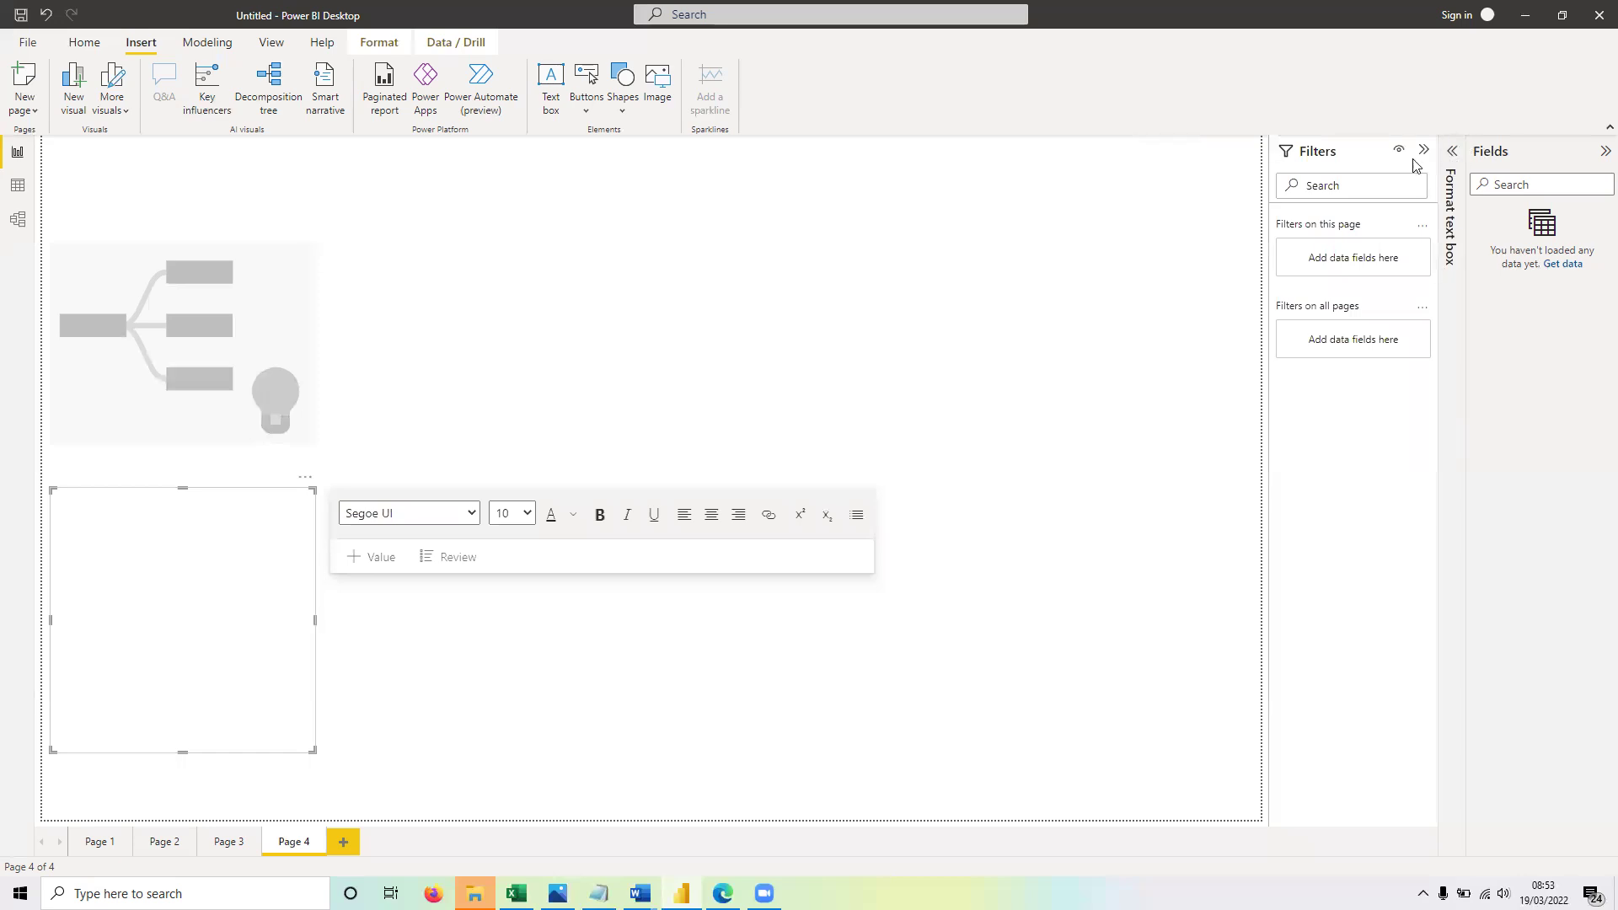
{"action": "left_click", "coordinate": [223, 312]}
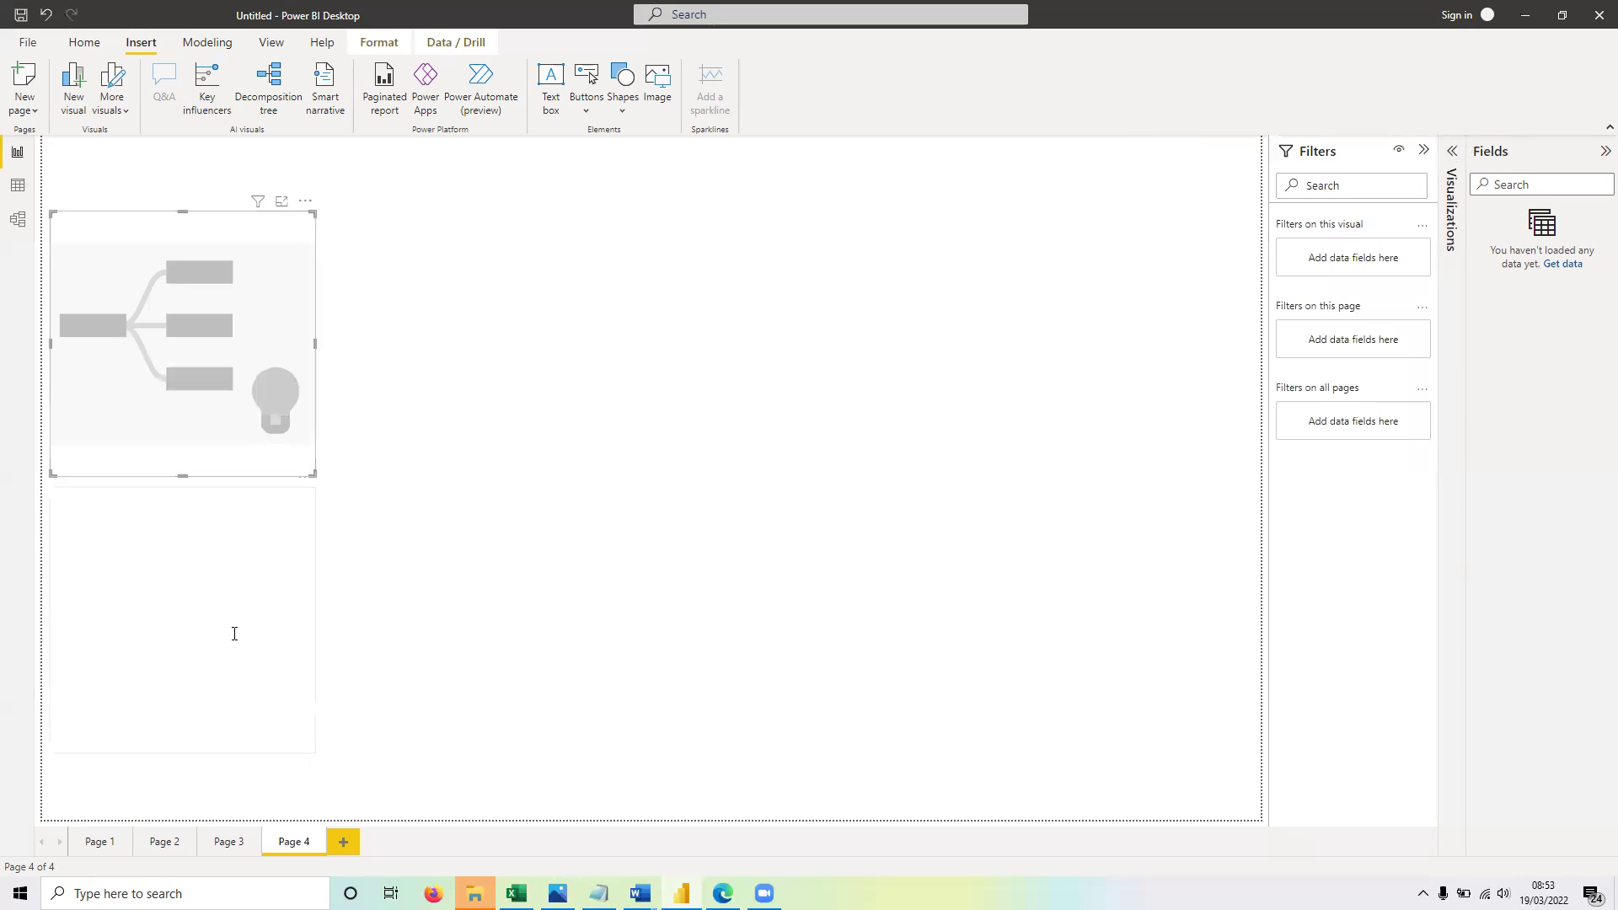
{"action": "left_click", "coordinate": [236, 603]}
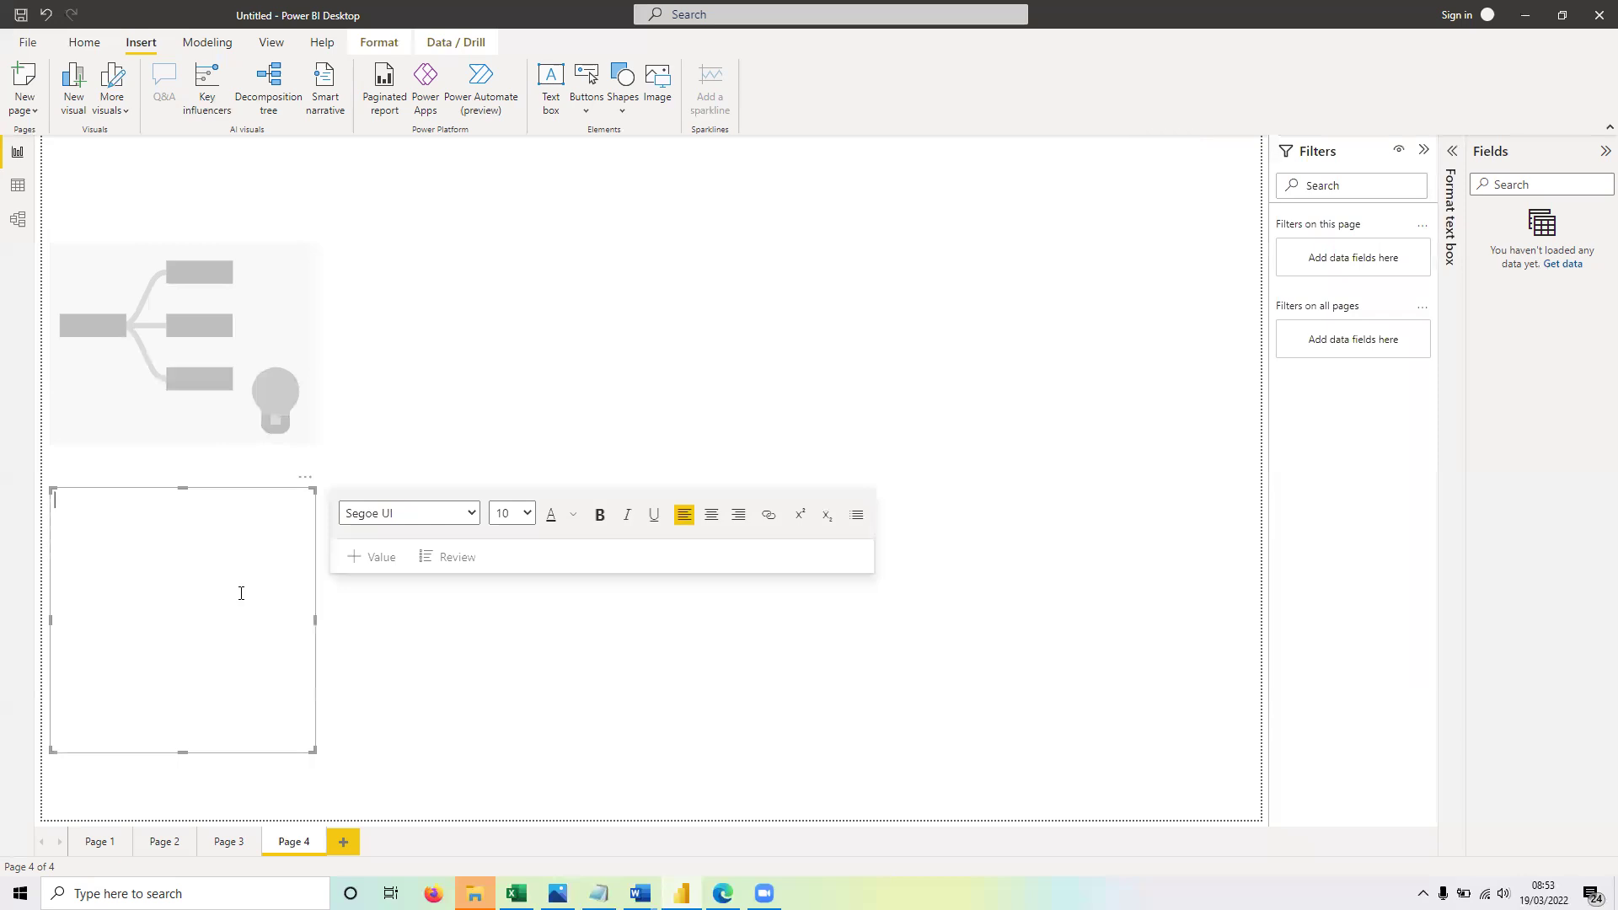
{"action": "left_click_drag", "start_coordinate": [378, 404], "coordinate": [252, 541]}
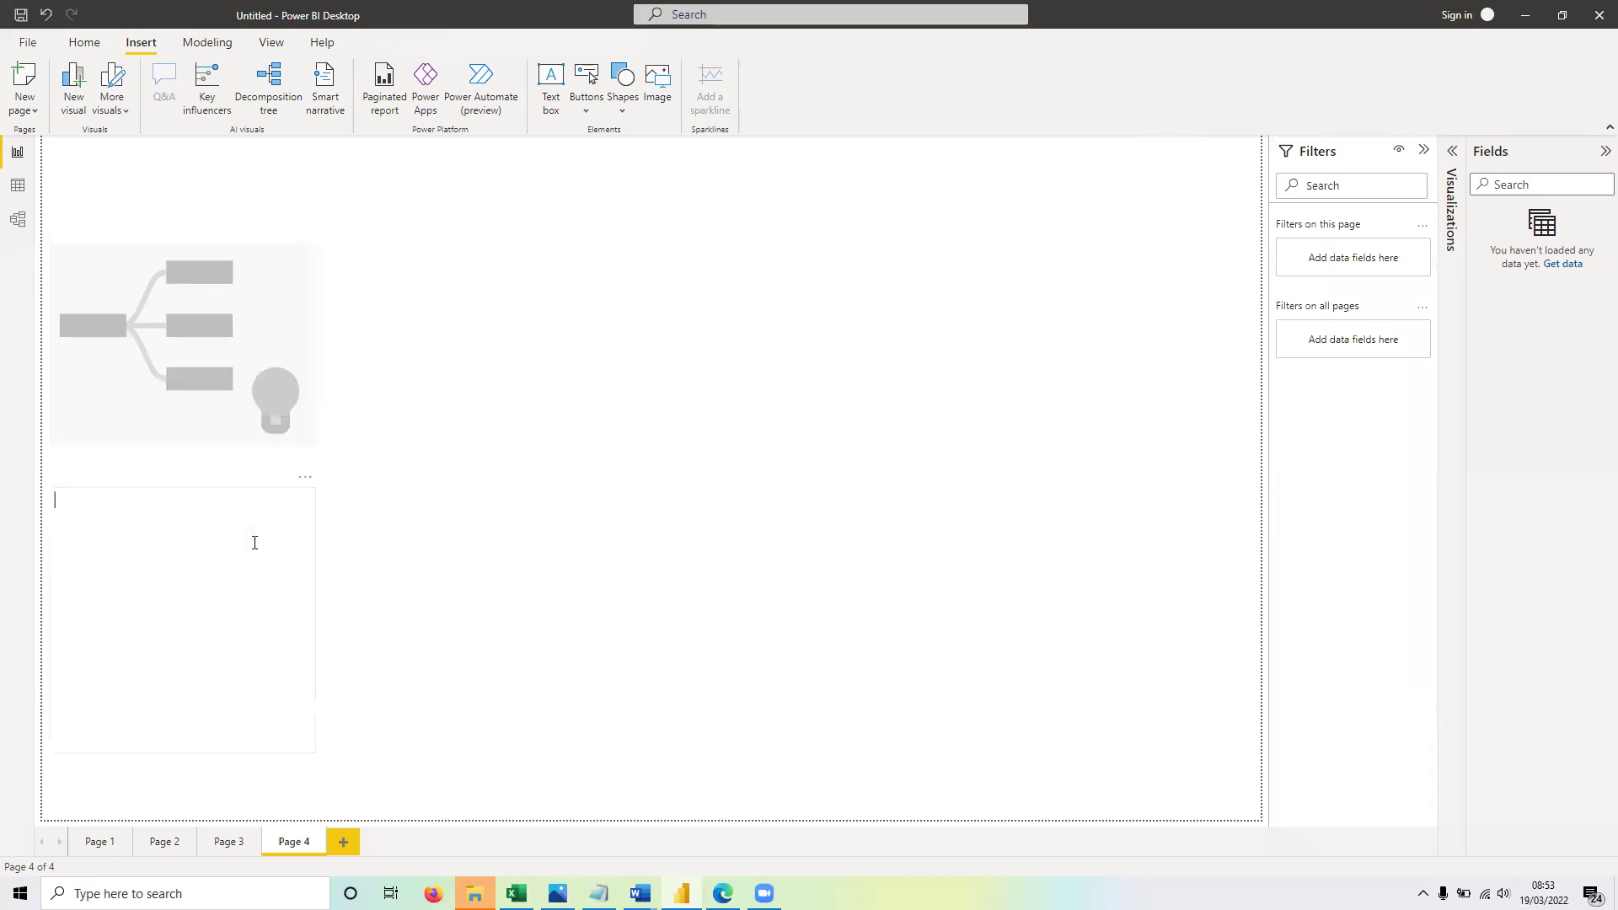
{"action": "left_click", "coordinate": [304, 489]}
{"action": "key", "text": "Delete"}
{"action": "left_click", "coordinate": [257, 315]}
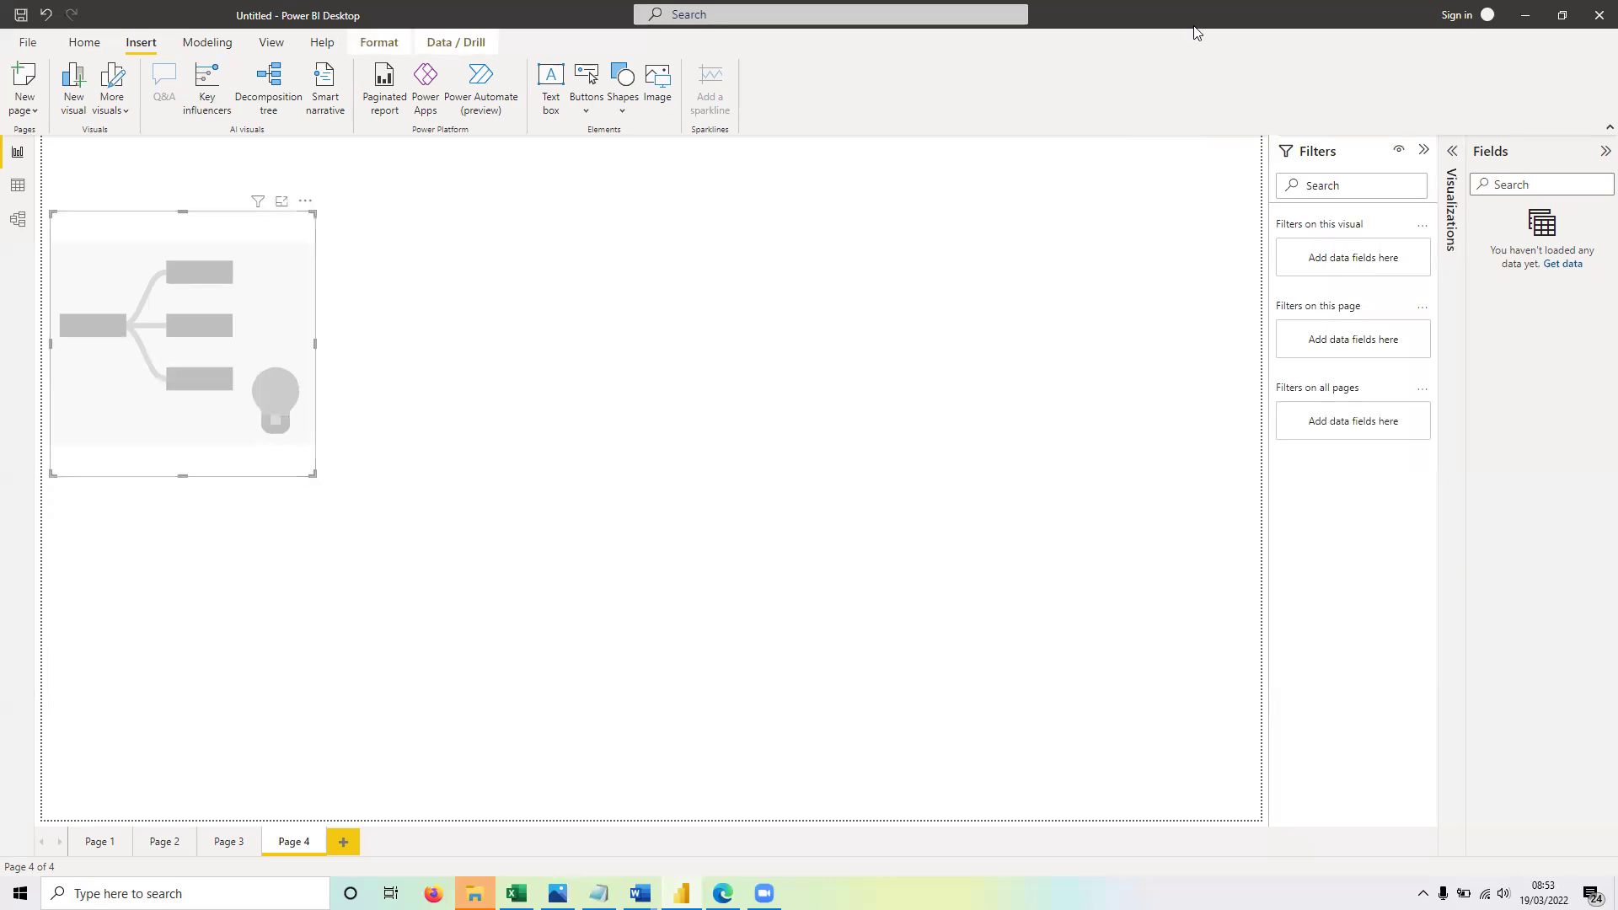
{"action": "left_click", "coordinate": [1453, 153]}
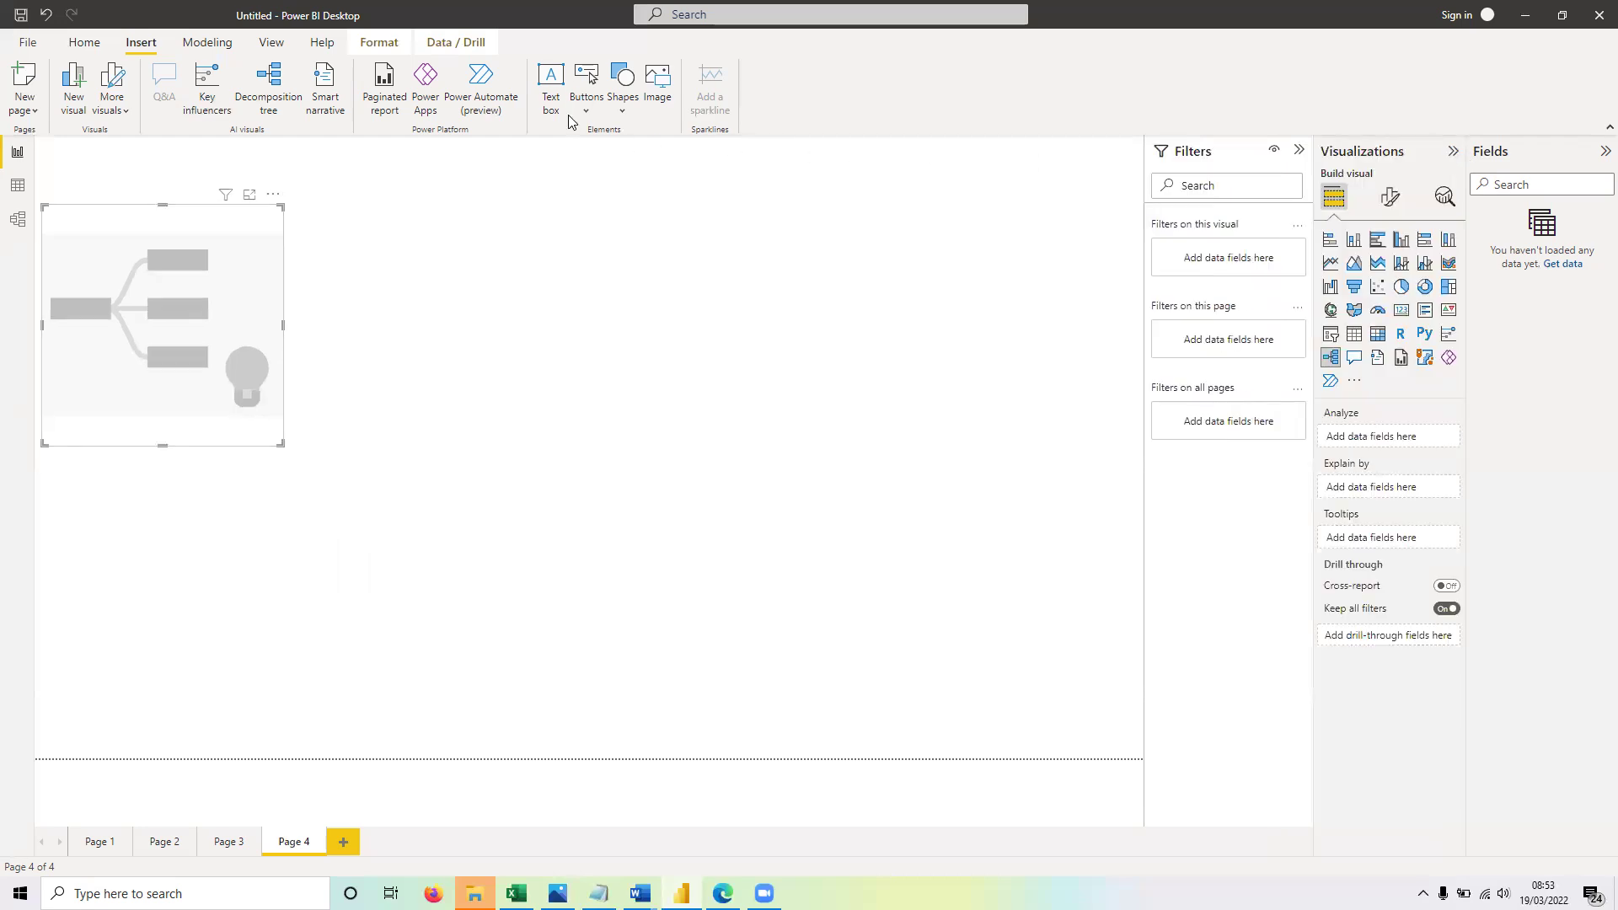
Step: Review the button types and shapes that can be inserted, and delete the decomposition tree from Page 4
{"action": "left_click", "coordinate": [586, 93]}
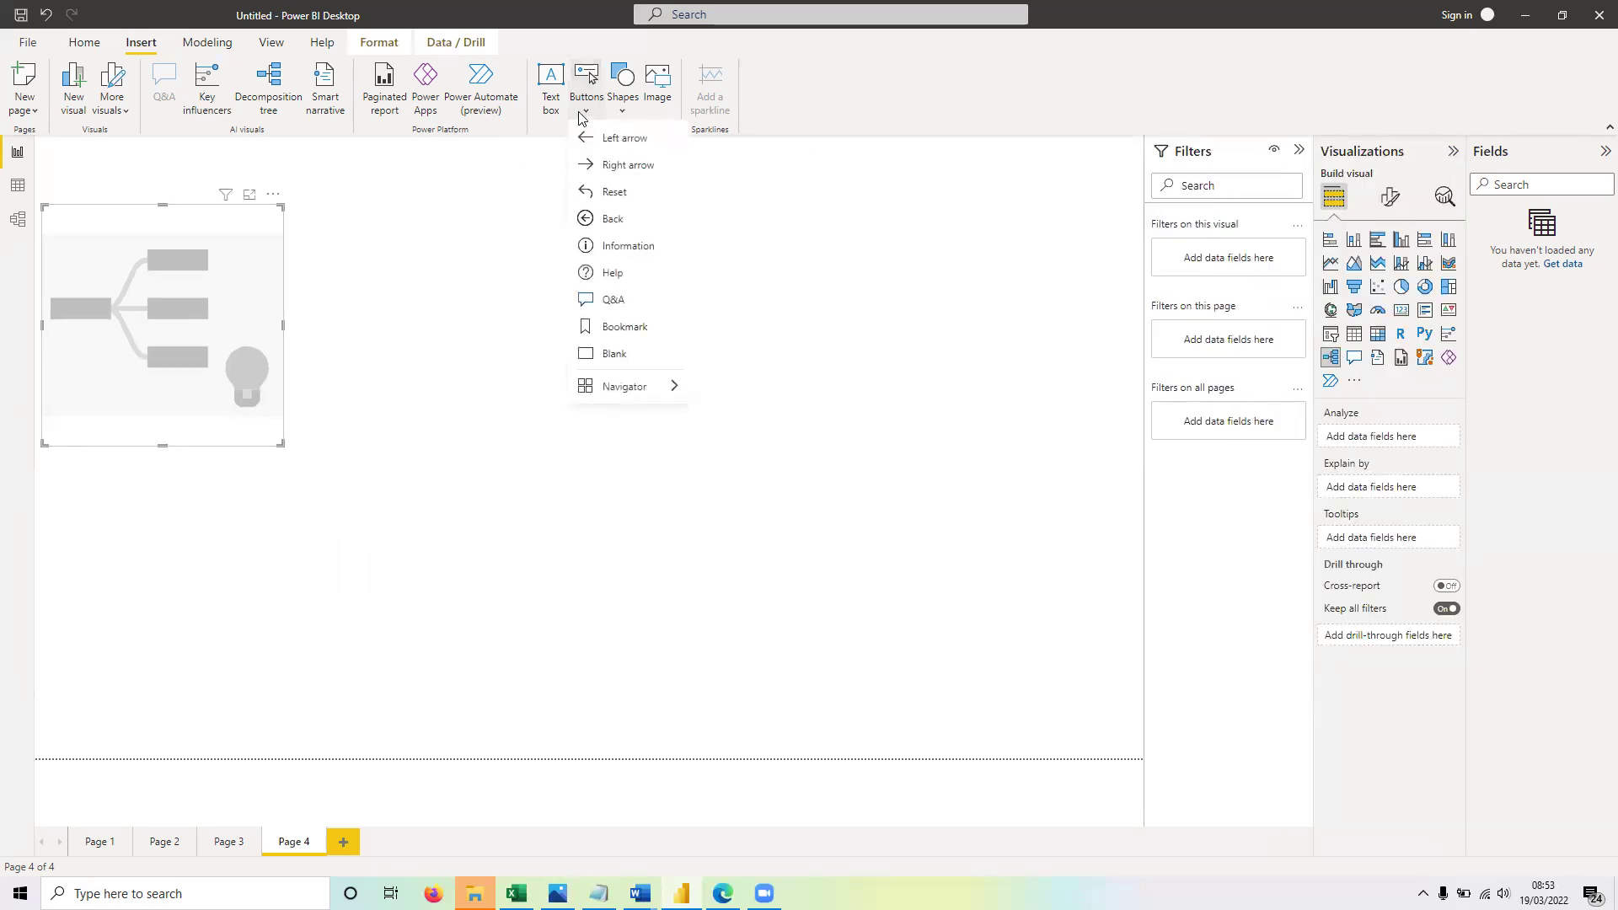
{"action": "left_click", "coordinate": [622, 100]}
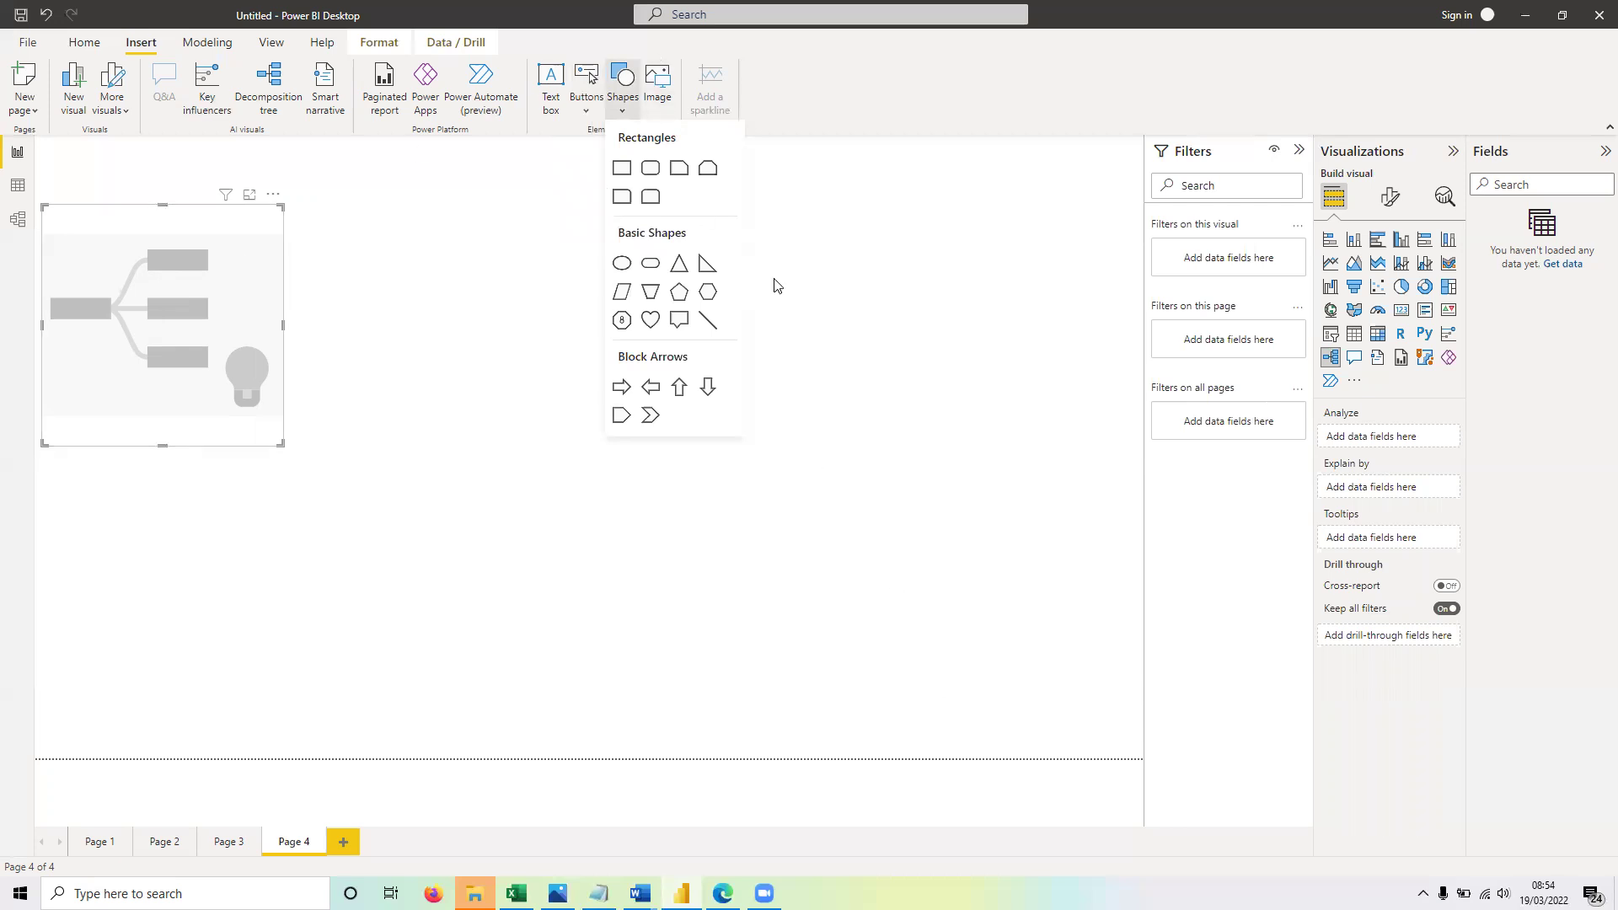
{"action": "left_click", "coordinate": [658, 84]}
{"action": "left_click", "coordinate": [757, 435]}
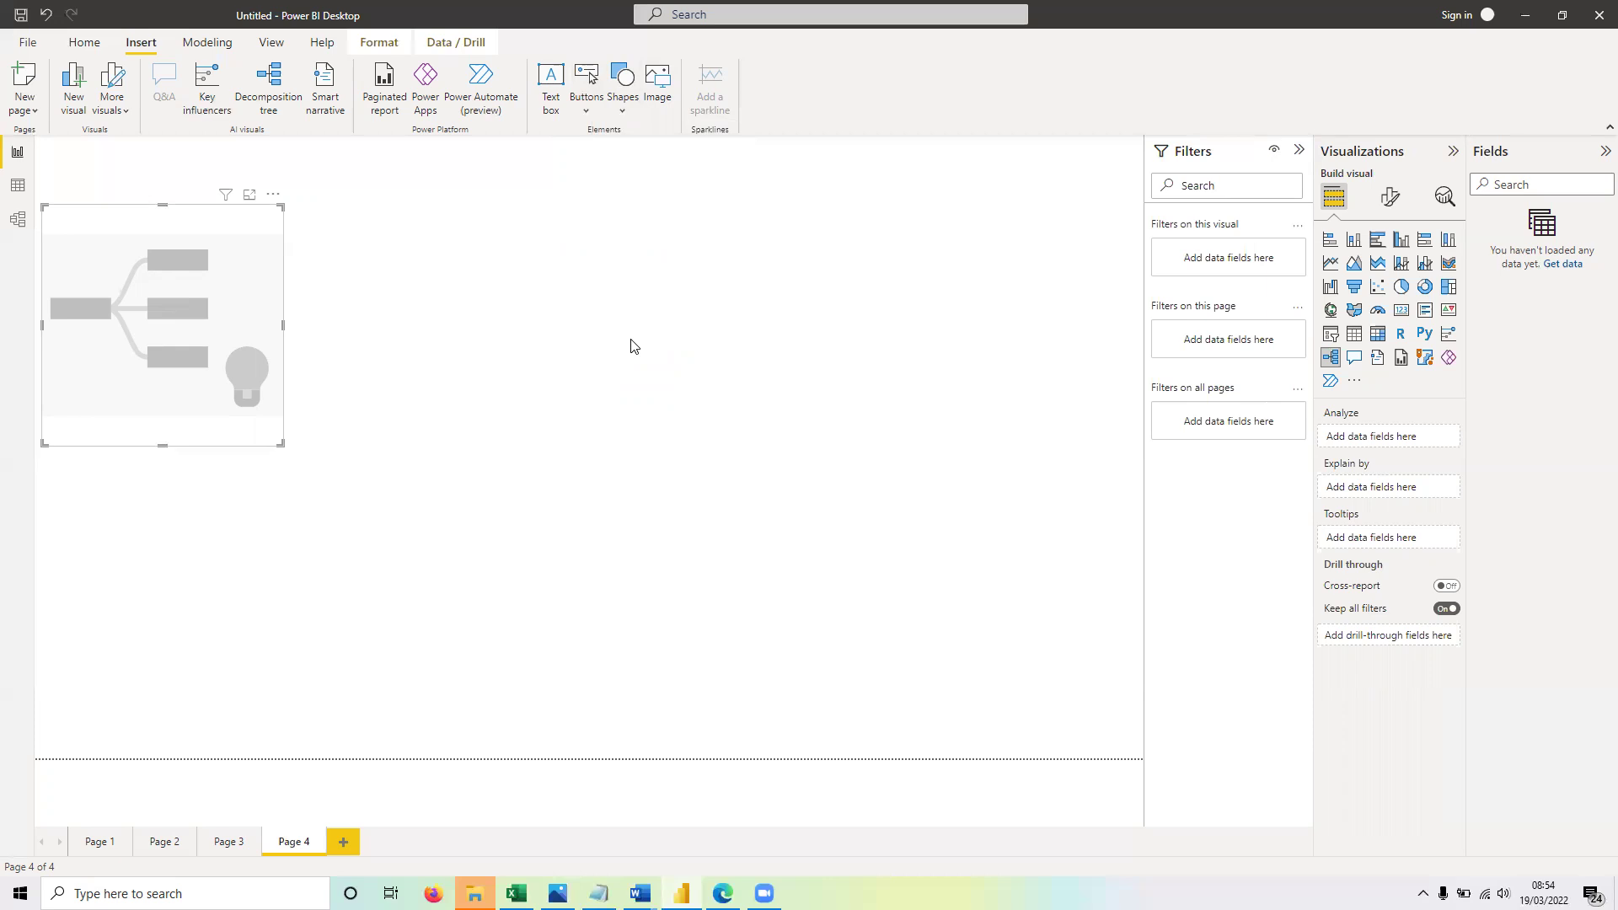
{"action": "key", "text": "Delete"}
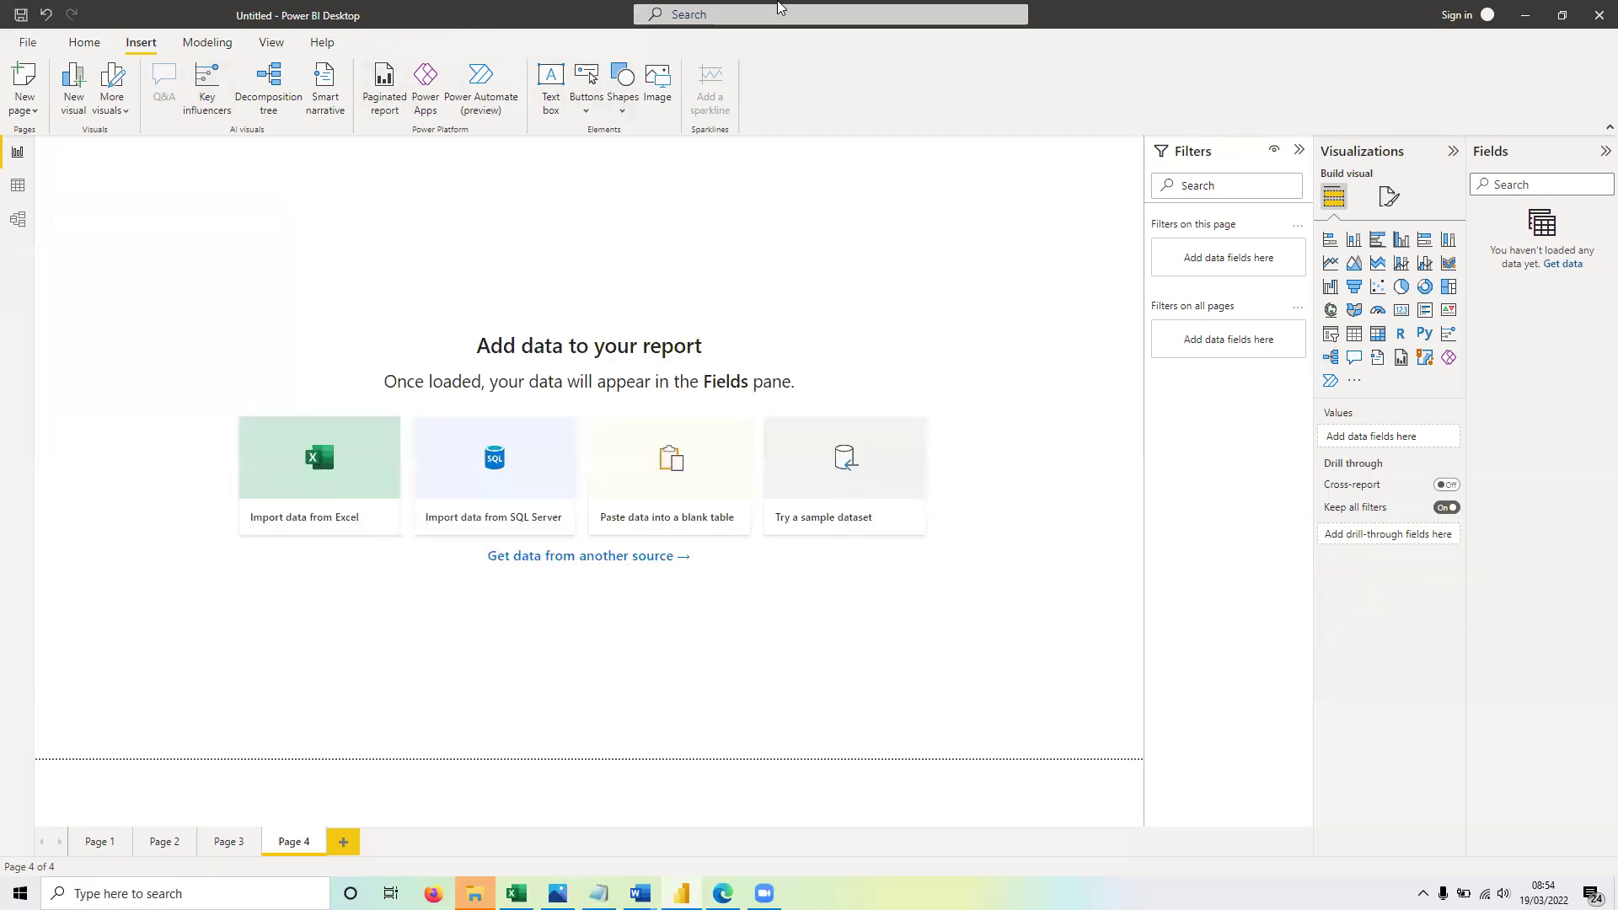
Step: Examine the Modeling commands, including the linguistic schema options, and compare them with the Model view
{"action": "left_click", "coordinate": [233, 42]}
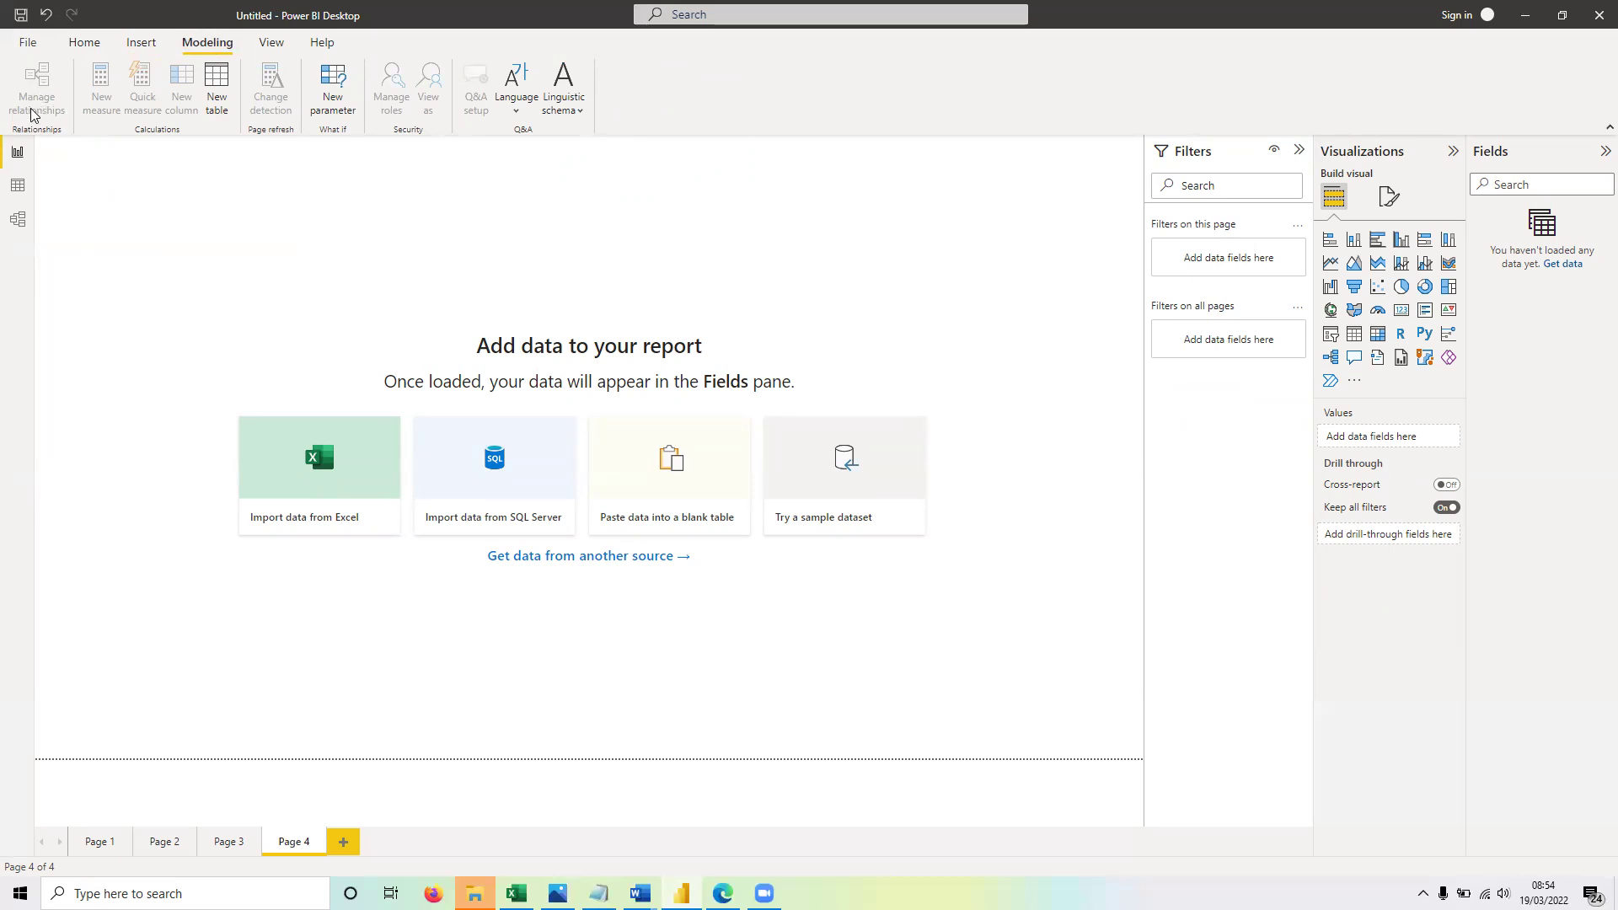
{"action": "left_click", "coordinate": [14, 222]}
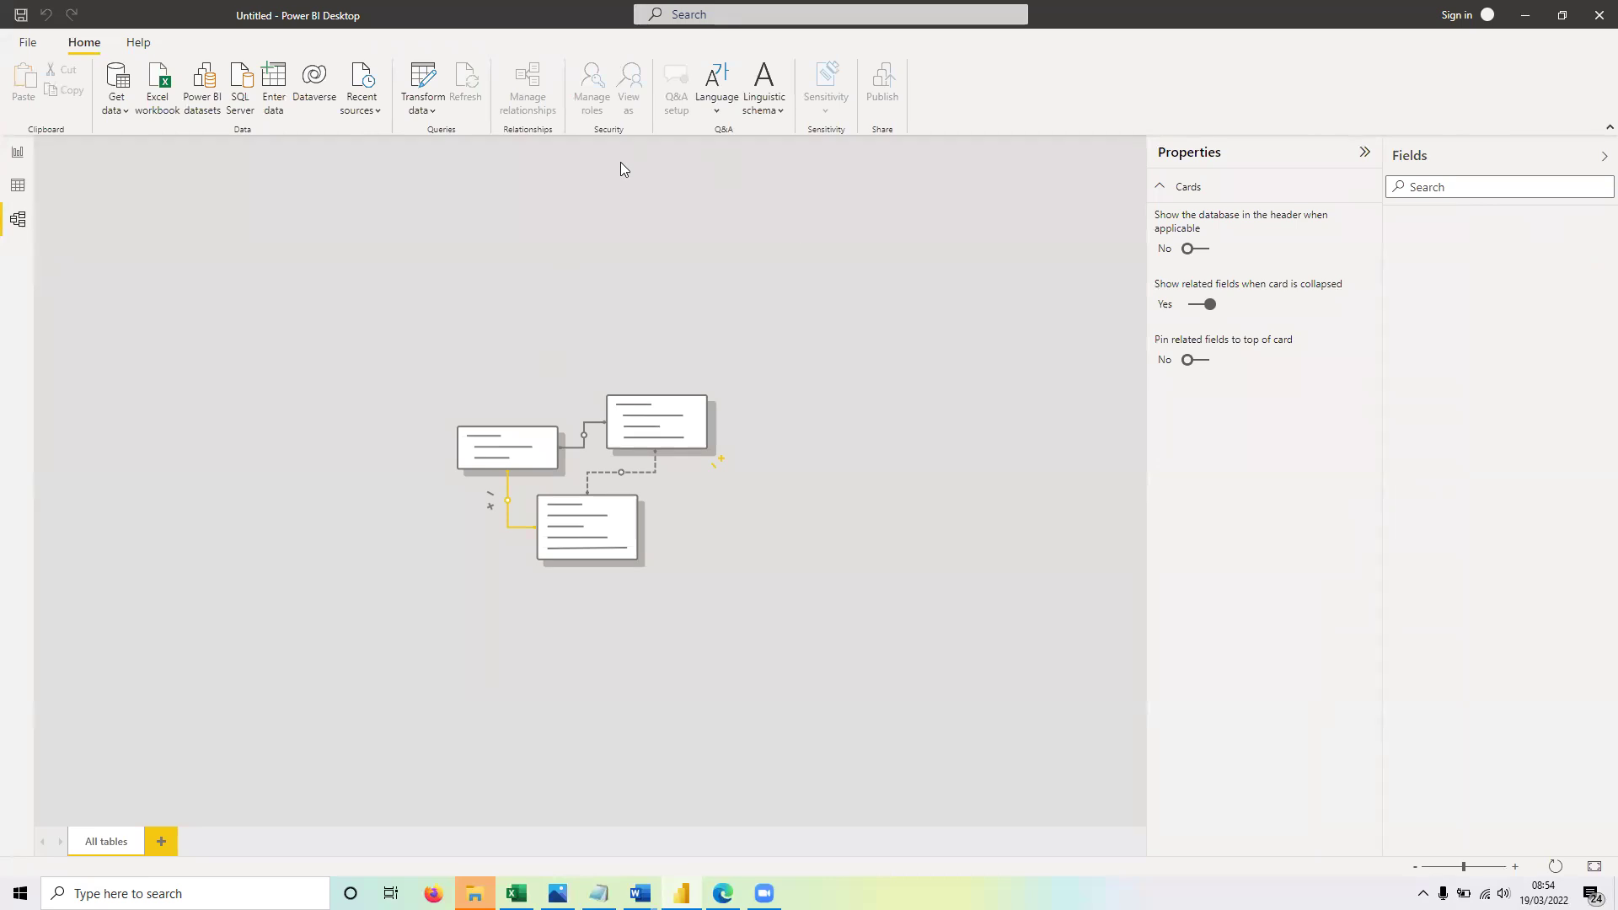
{"action": "left_click", "coordinate": [16, 155]}
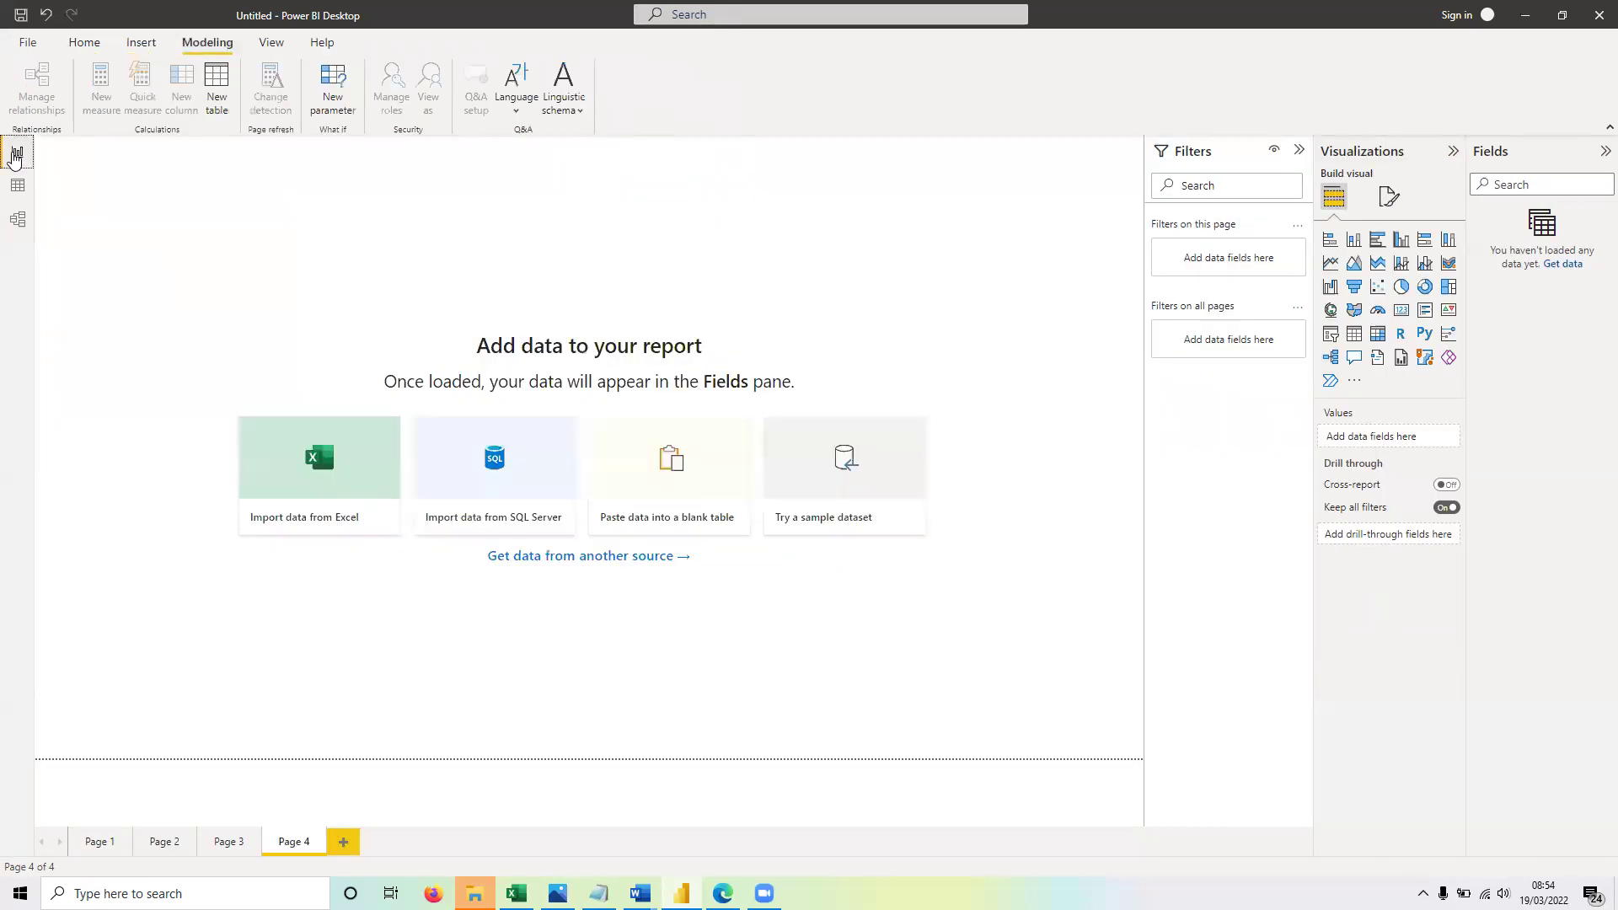
{"action": "left_click", "coordinate": [18, 218]}
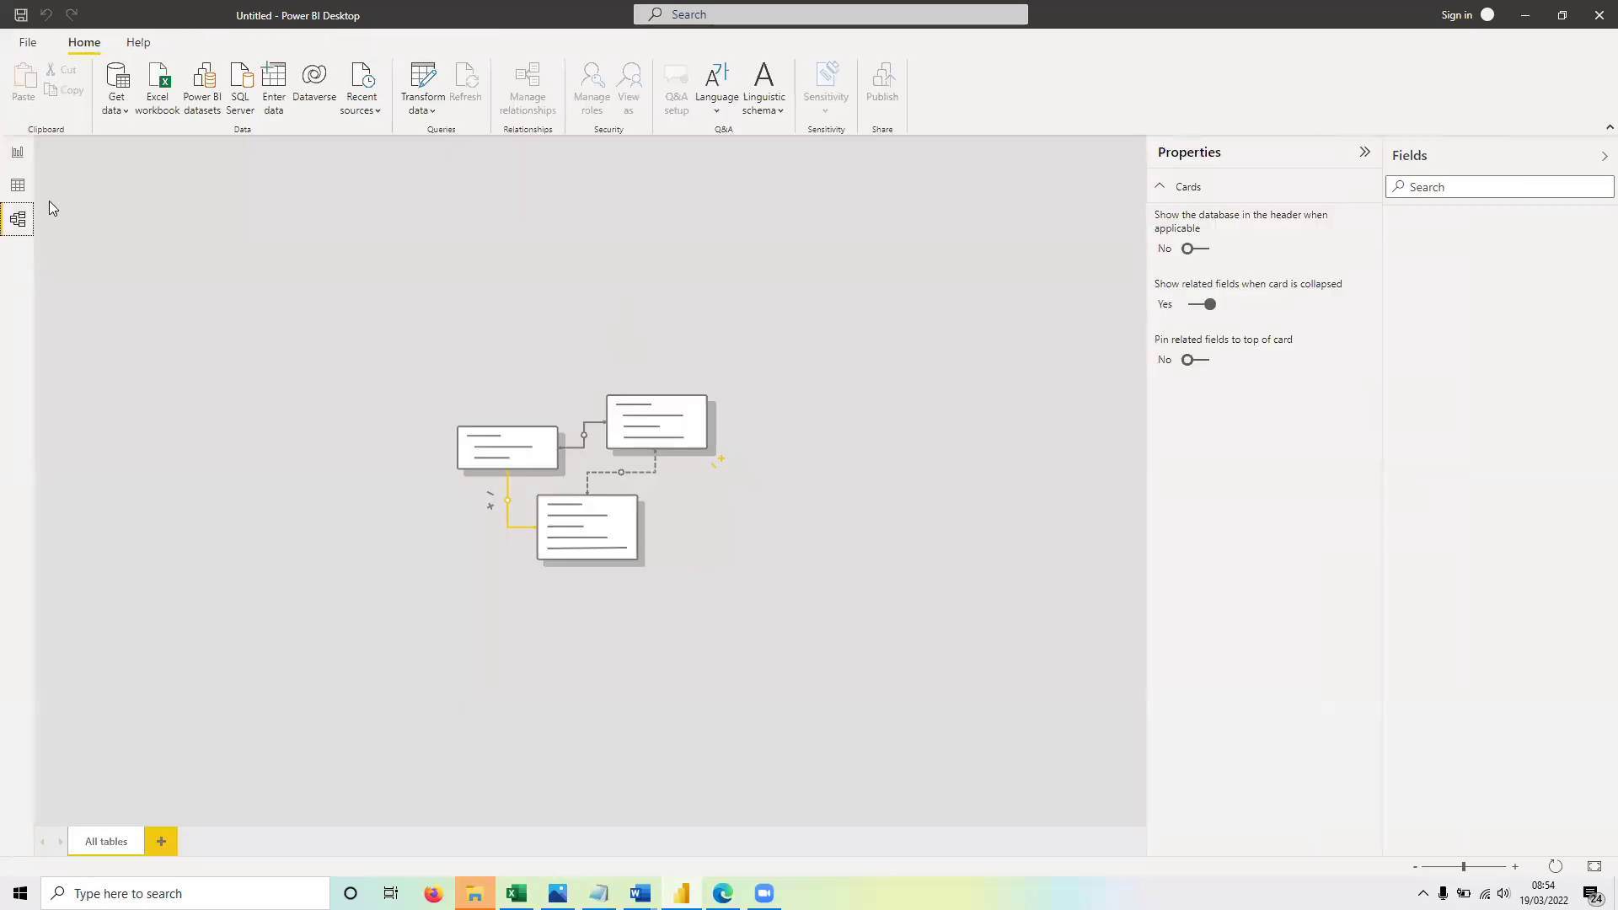
{"action": "left_click", "coordinate": [17, 154]}
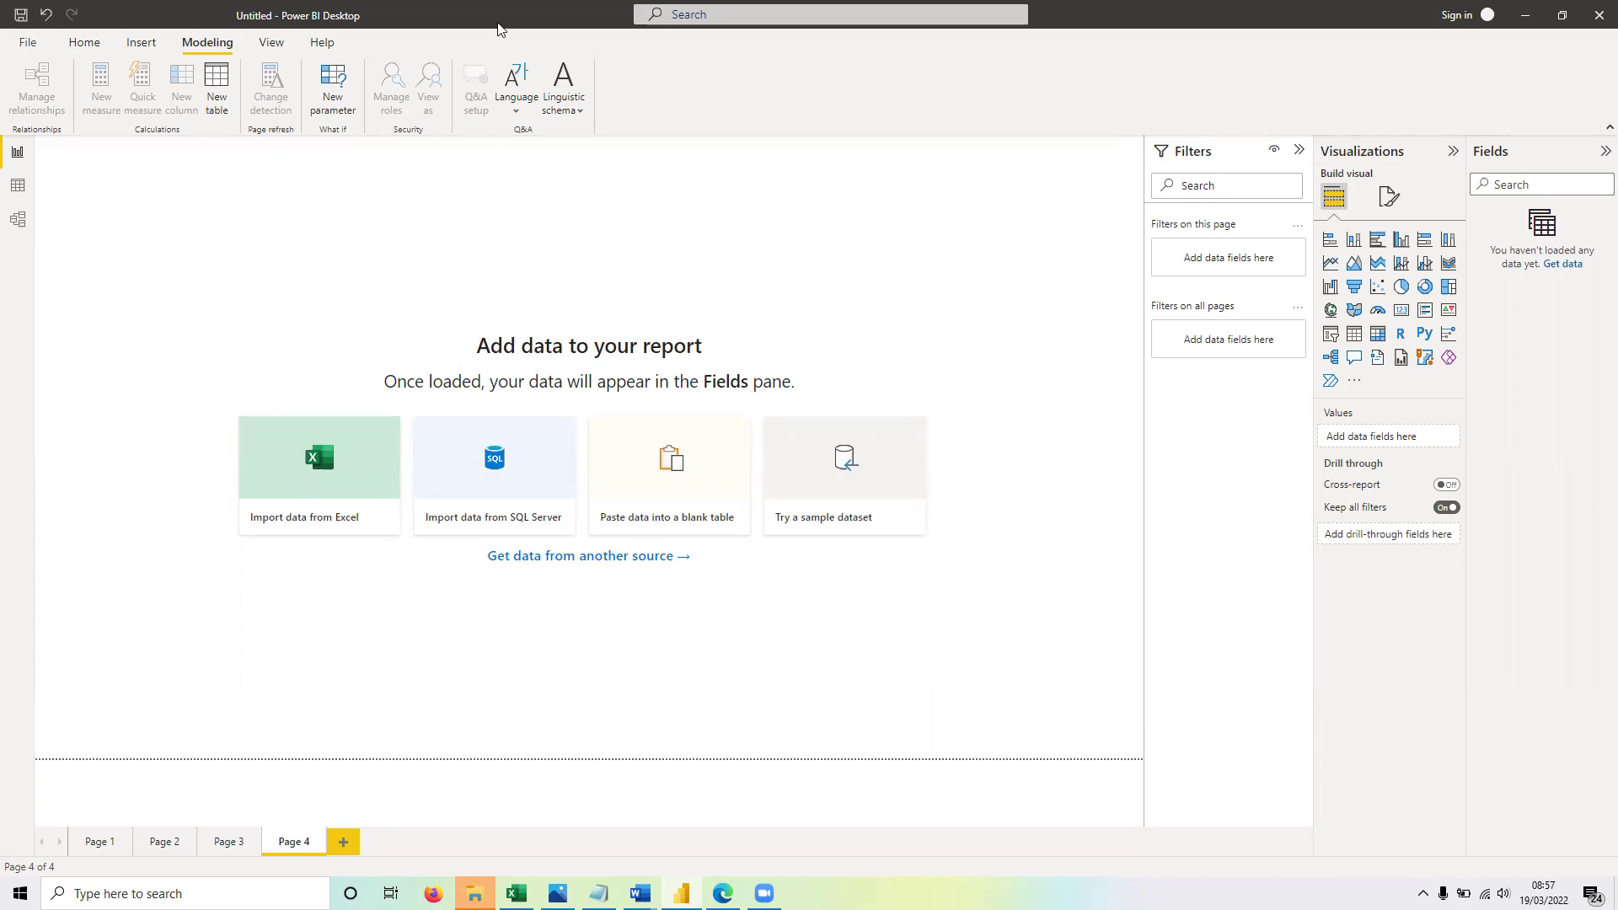
{"action": "left_click", "coordinate": [563, 101]}
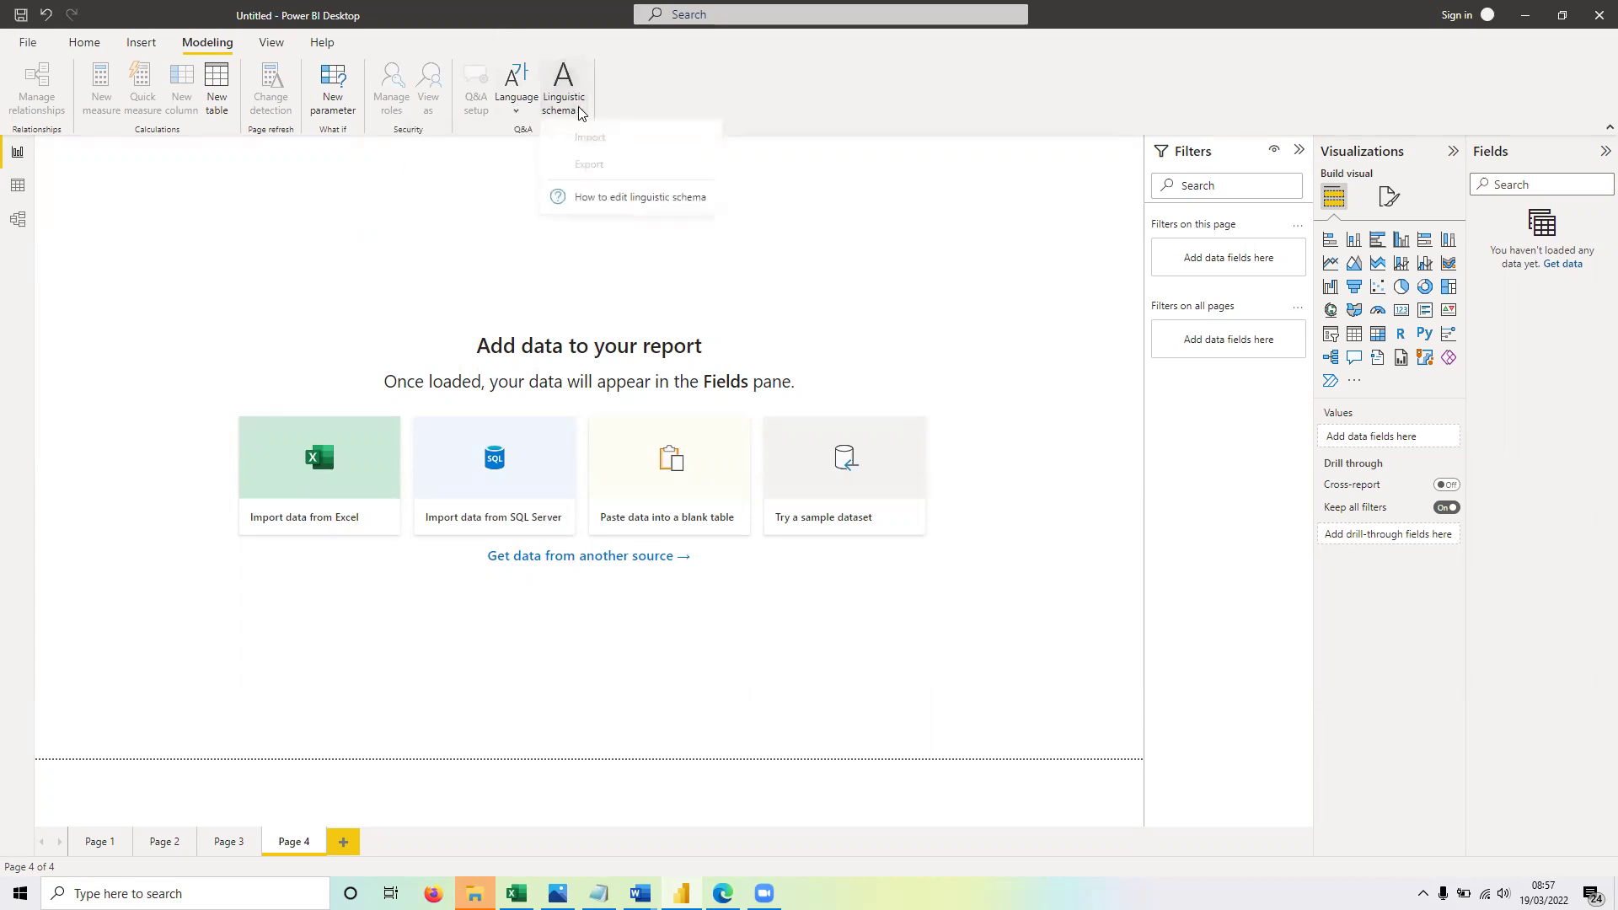
Step: Apply the built-in dark blue theme with the light blue wave background to the report
{"action": "left_click", "coordinate": [272, 43]}
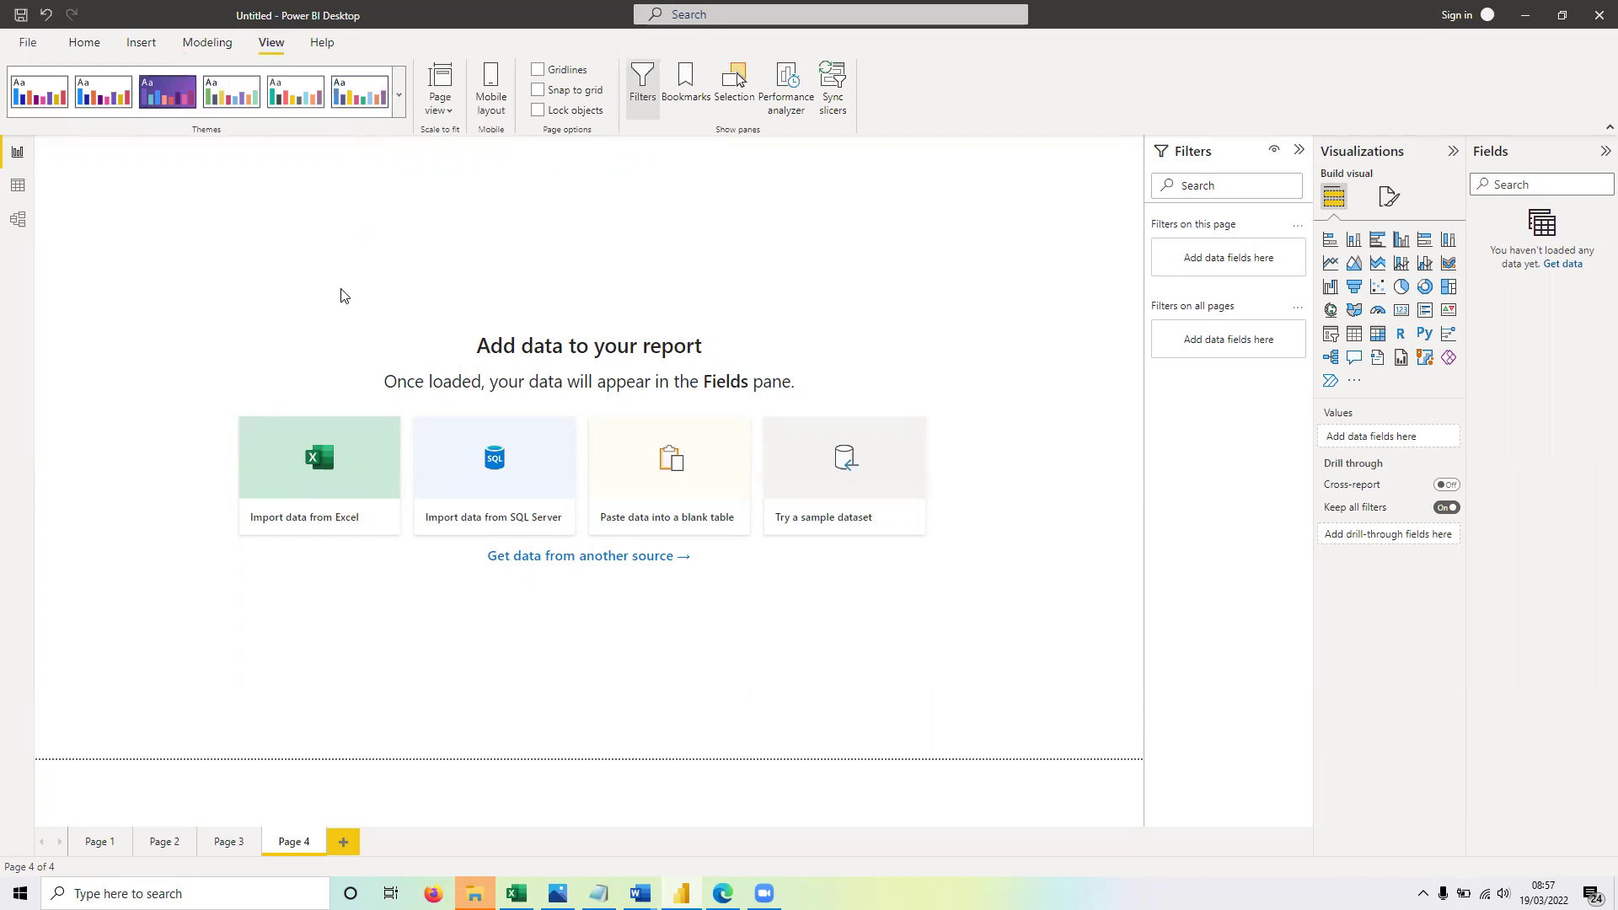
{"action": "left_click", "coordinate": [400, 97]}
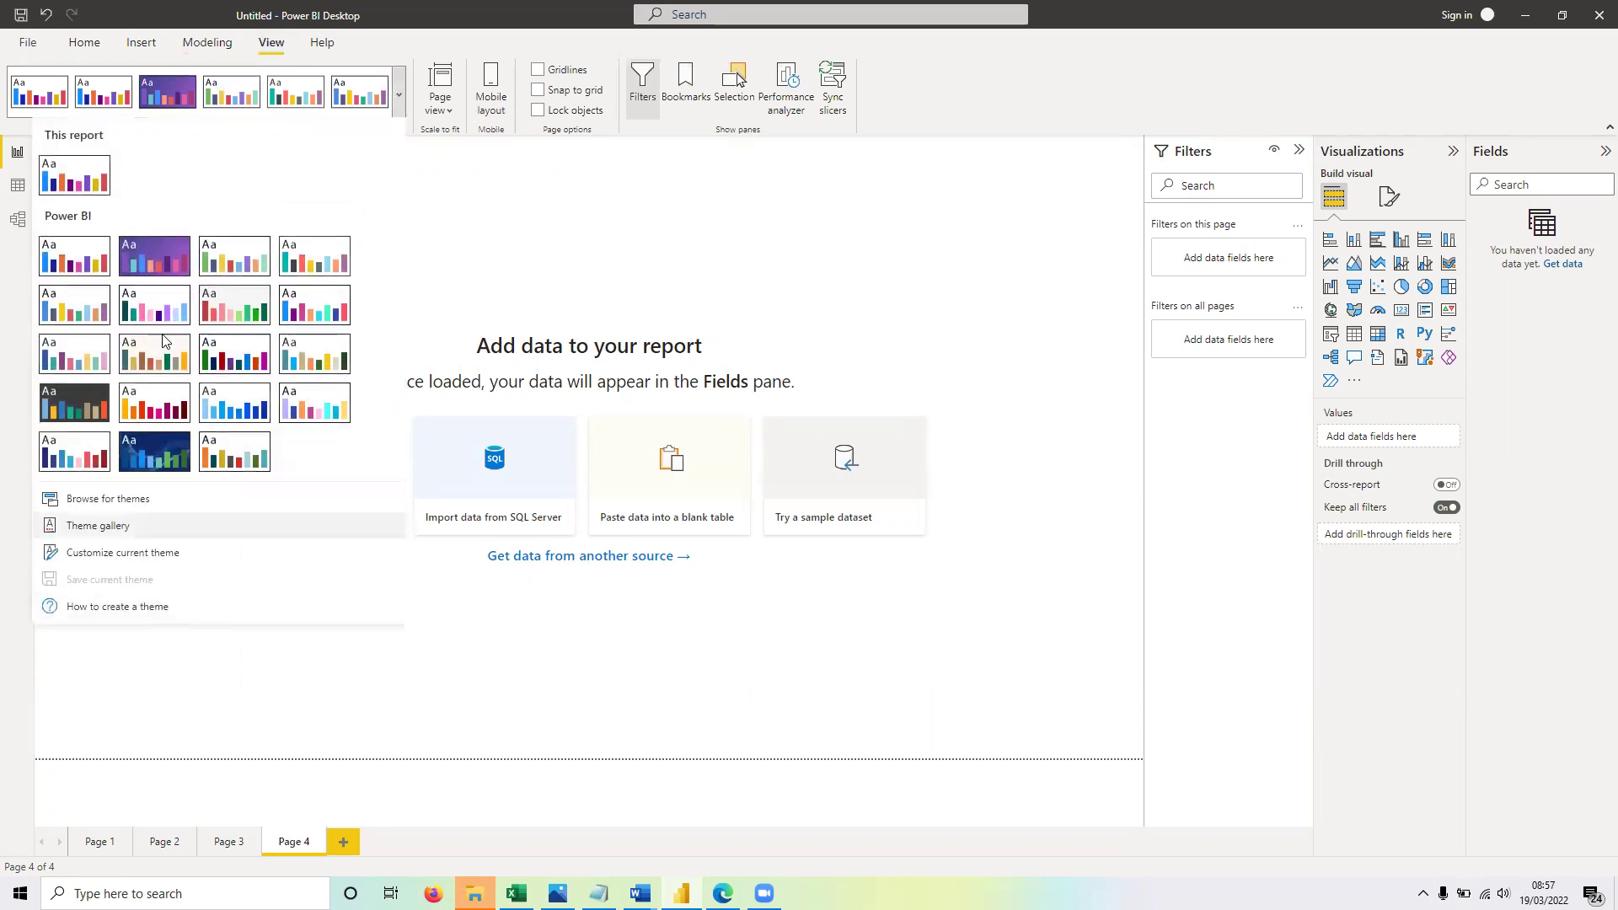
{"action": "left_click", "coordinate": [155, 440]}
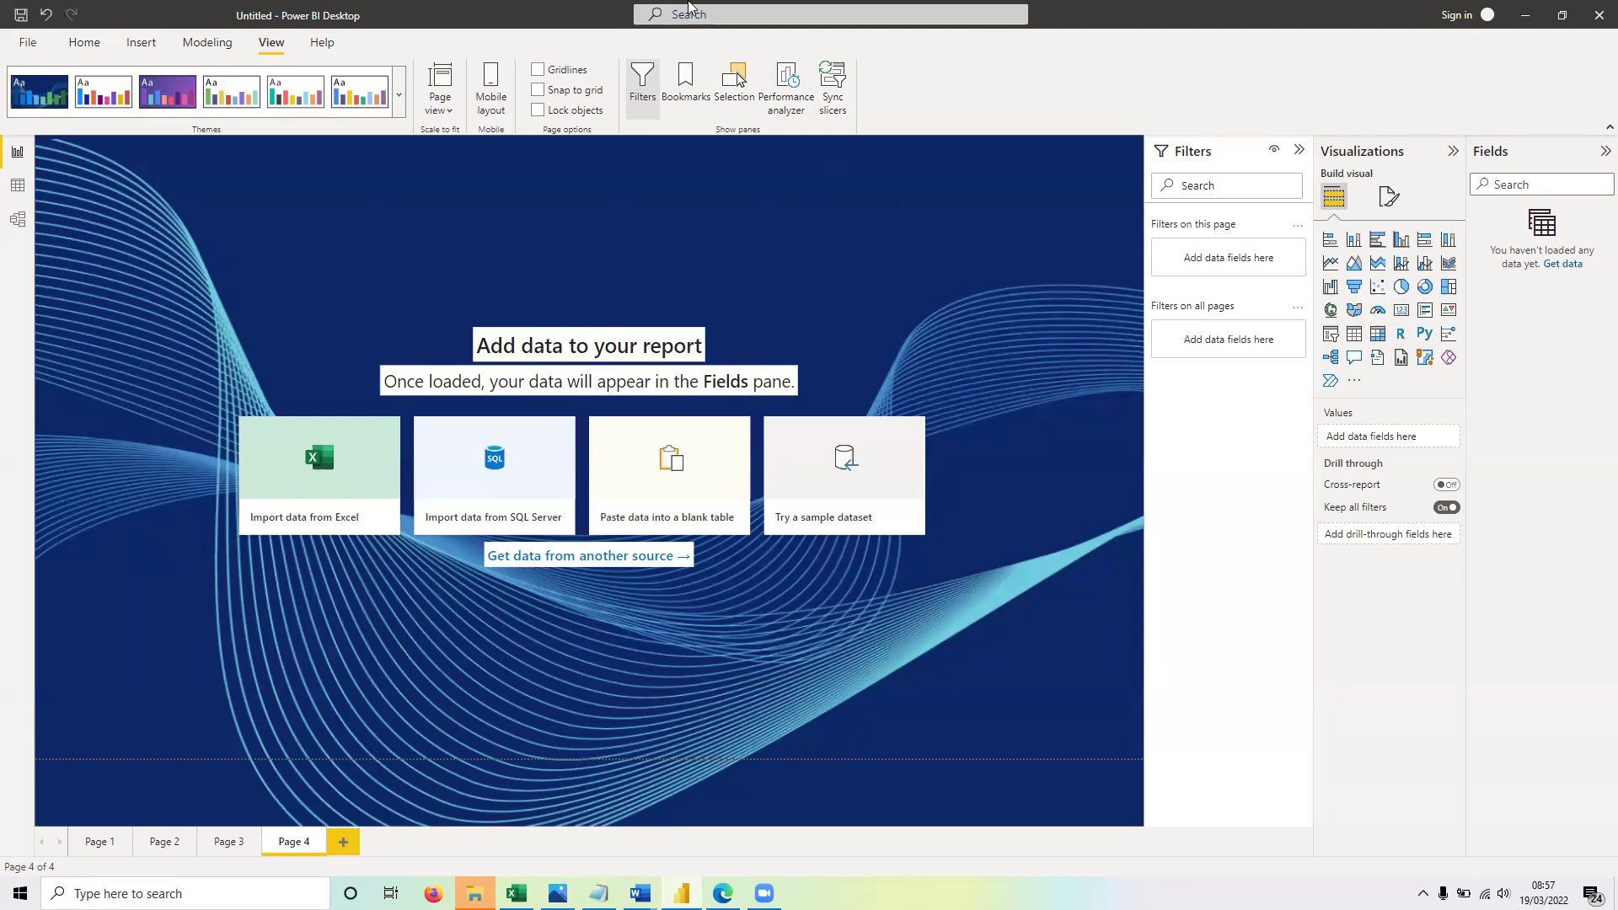
{"action": "left_click", "coordinate": [400, 109]}
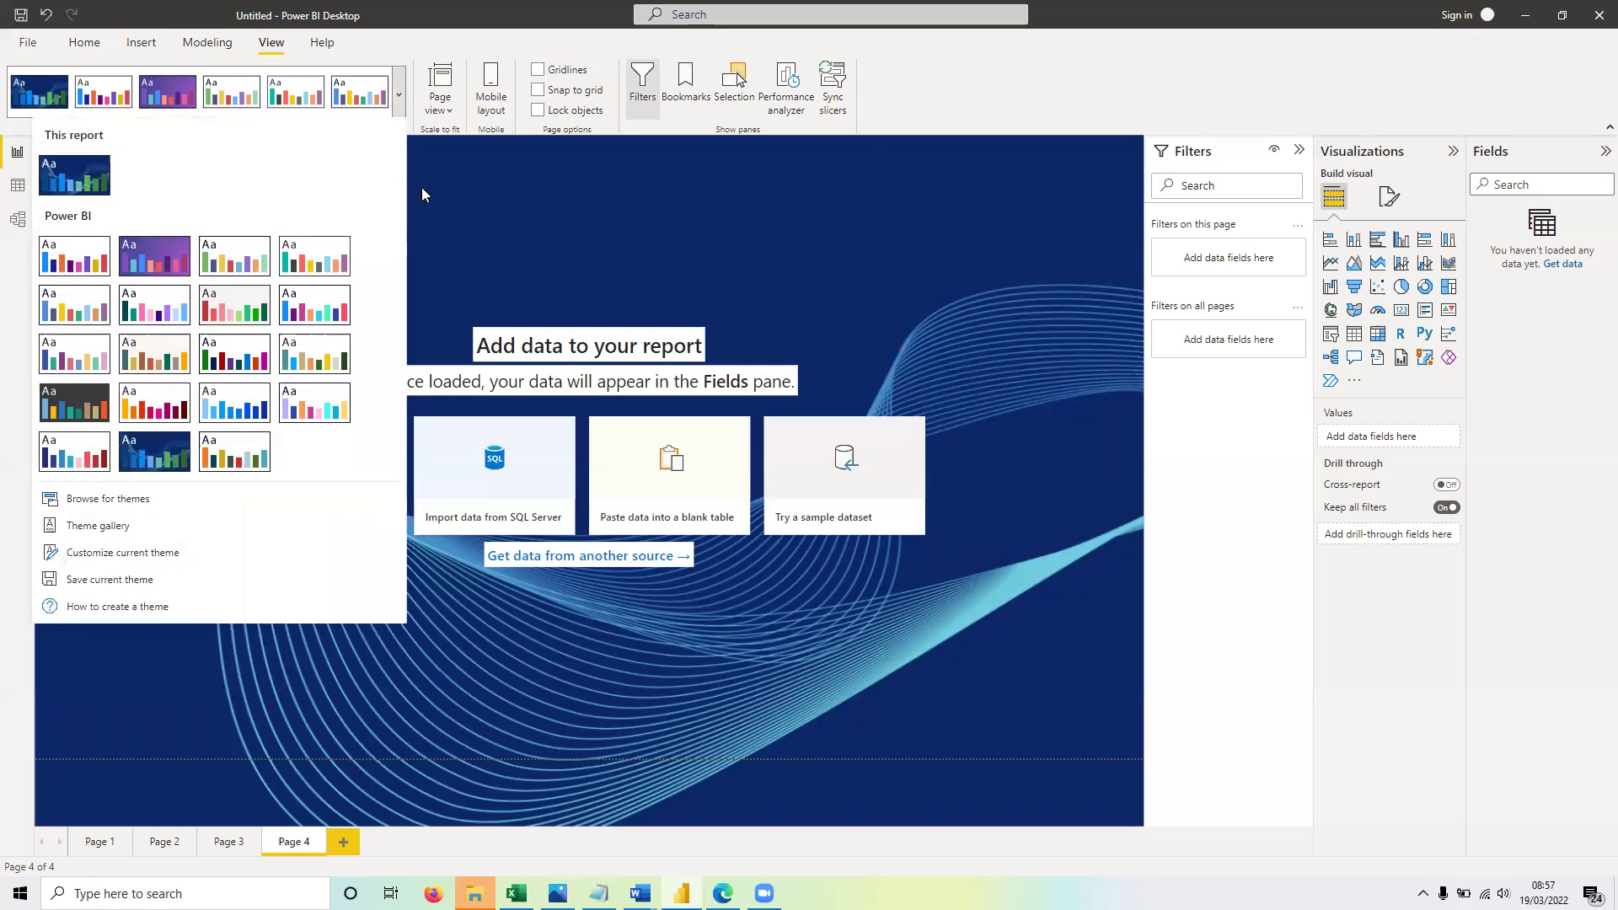
{"action": "left_click", "coordinate": [551, 192]}
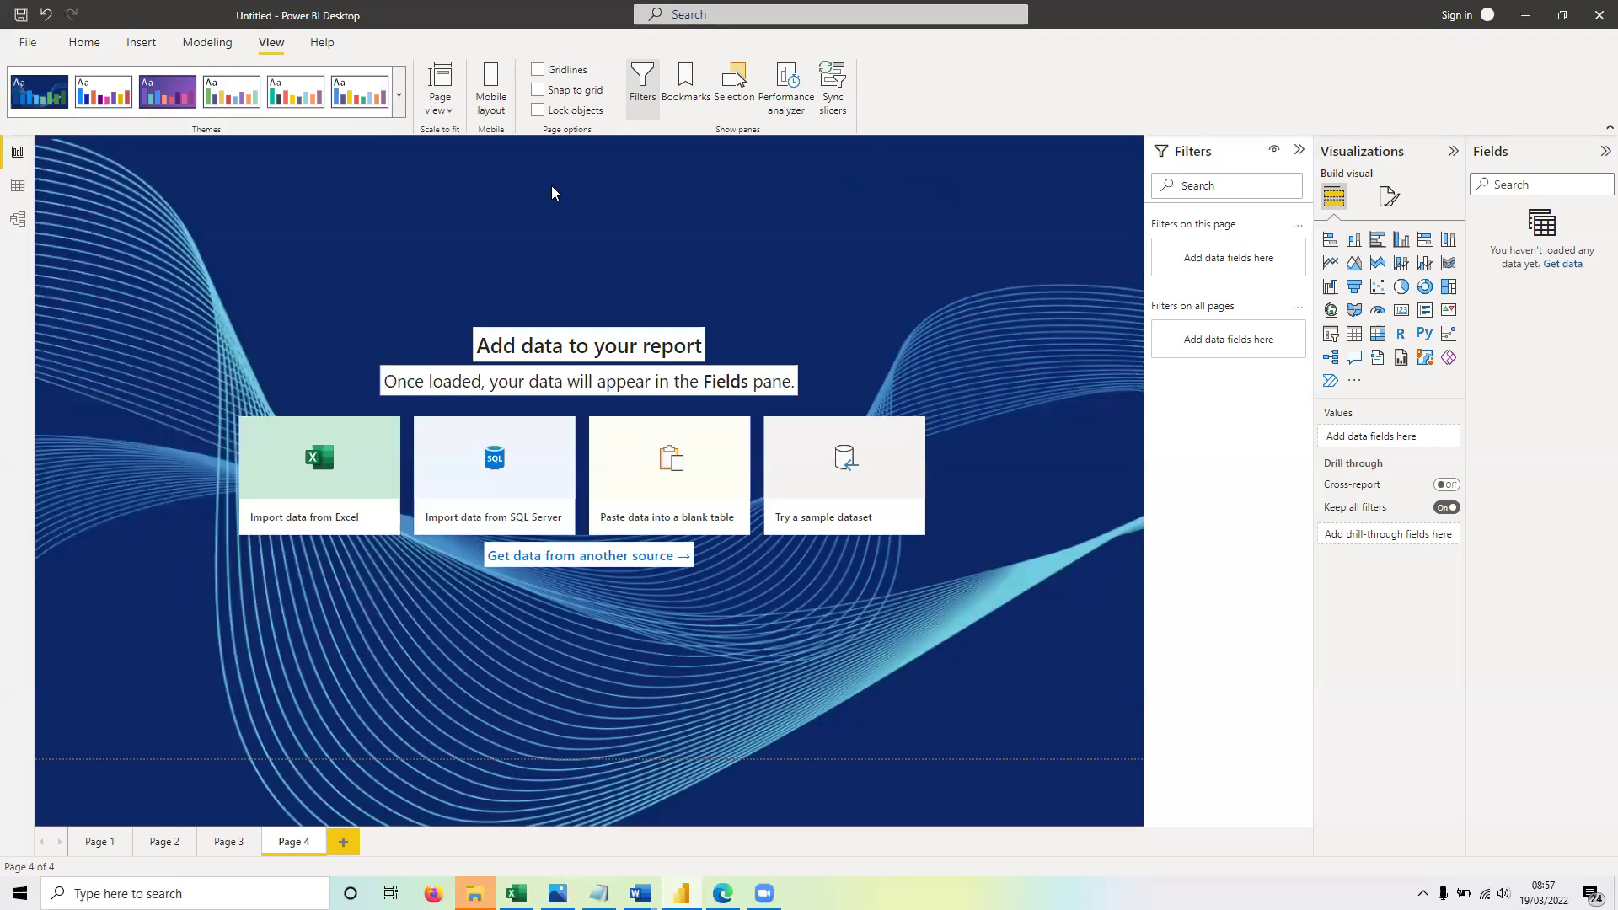
Step: Show Page 4 in mobile layout and turn off gridlines and snap to grid, leaving lock objects off after trying it
{"action": "left_click", "coordinate": [492, 89]}
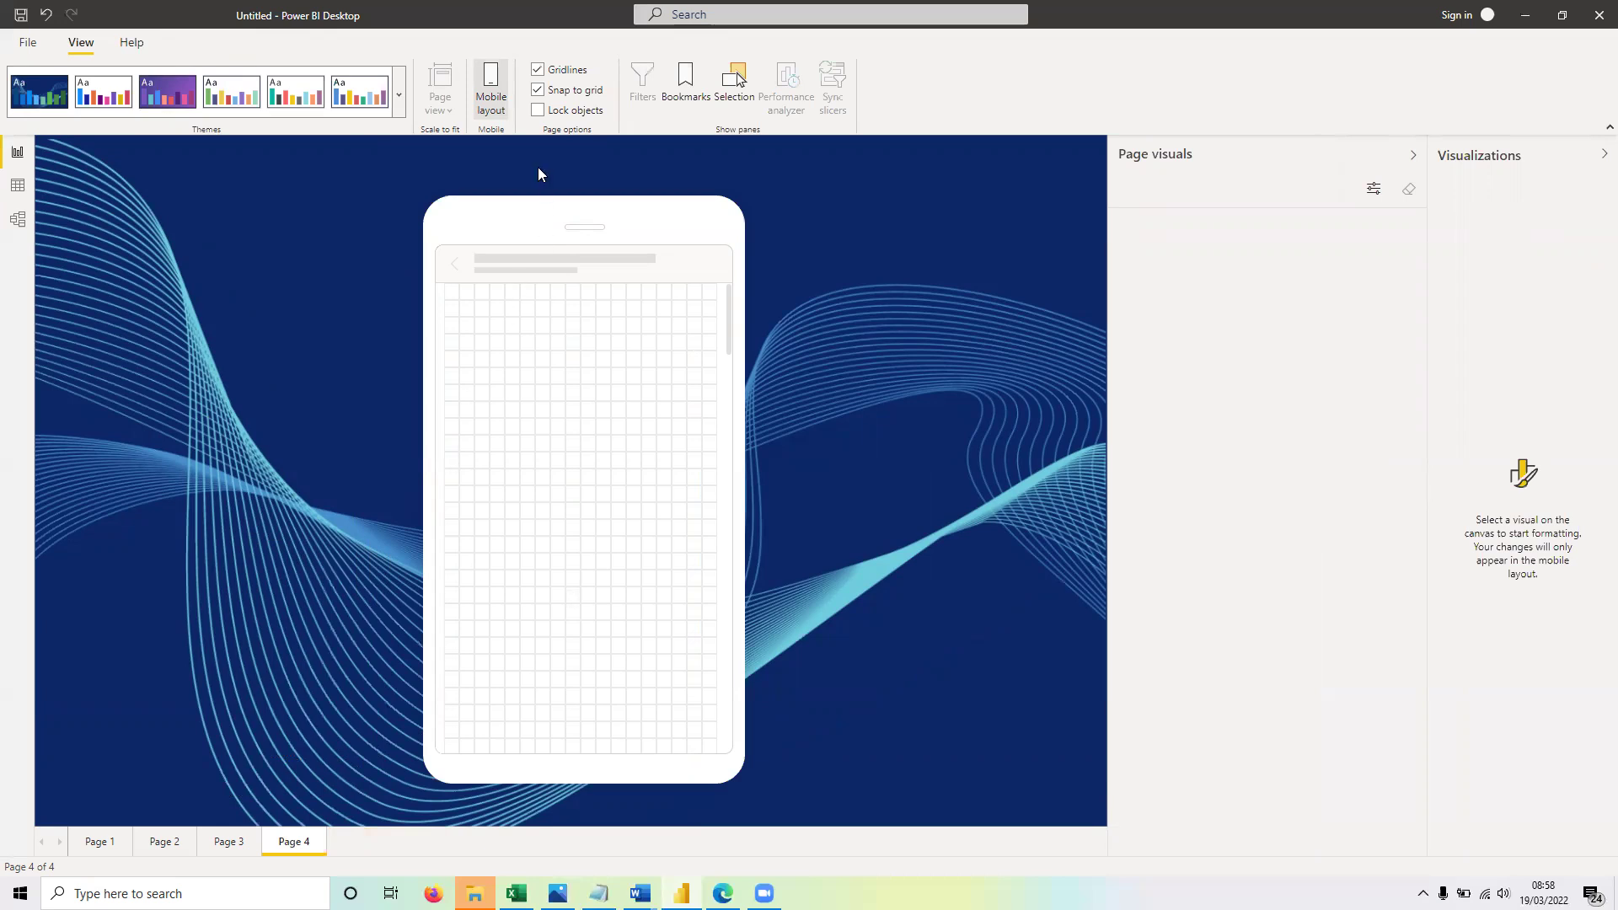
{"action": "left_click", "coordinate": [538, 69]}
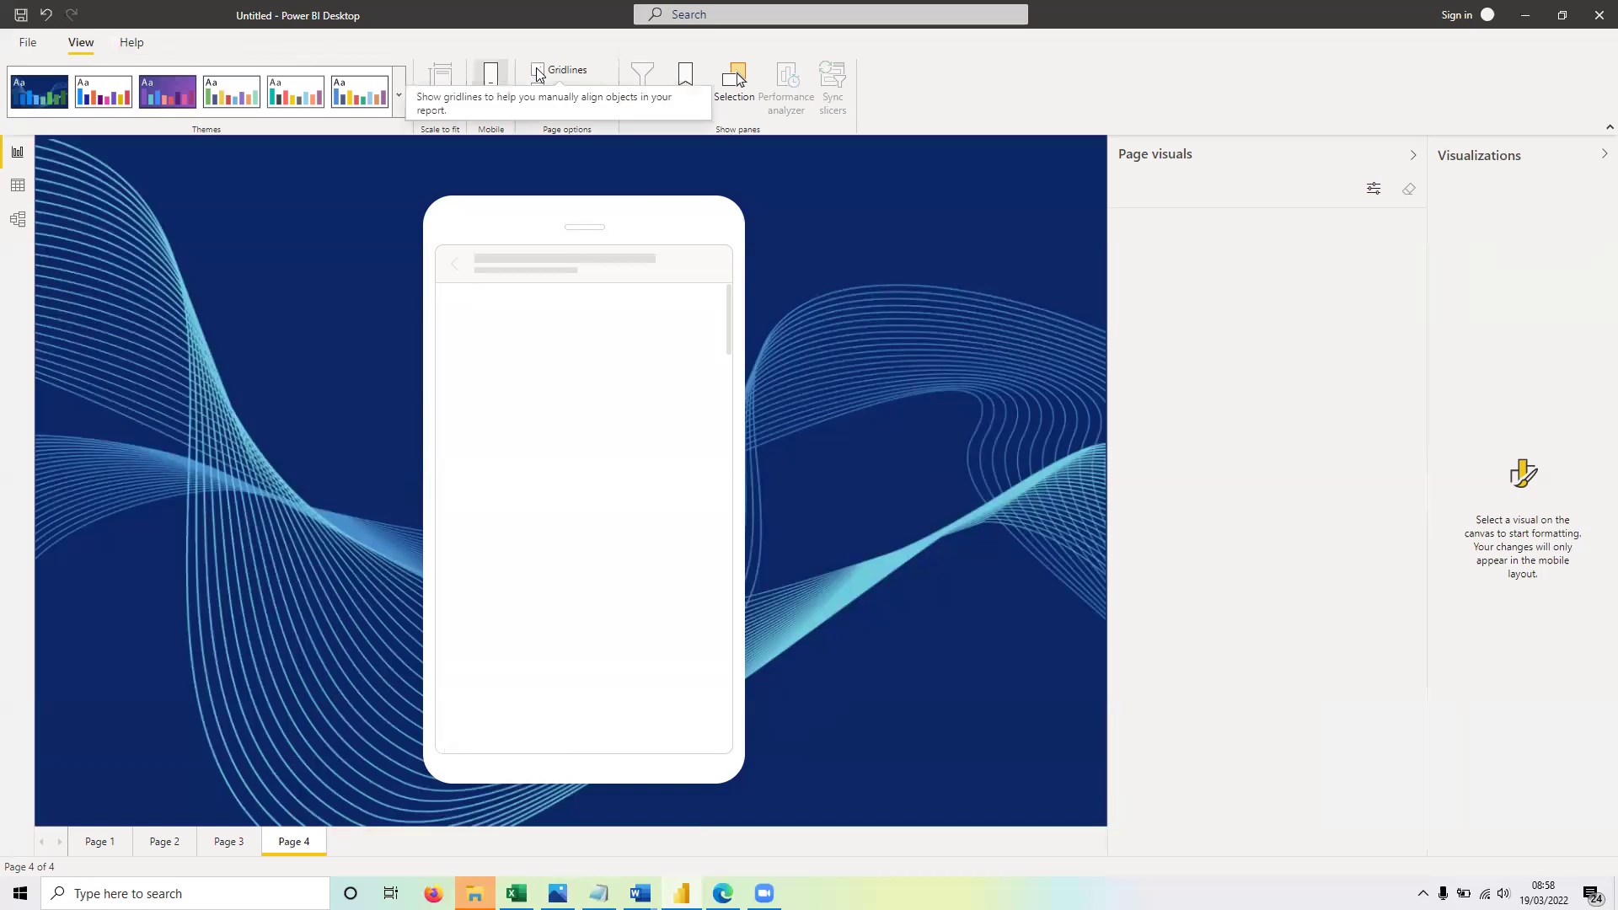
{"action": "left_click", "coordinate": [537, 89]}
{"action": "left_click", "coordinate": [538, 110]}
{"action": "left_click", "coordinate": [538, 110]}
{"action": "left_click", "coordinate": [544, 113]}
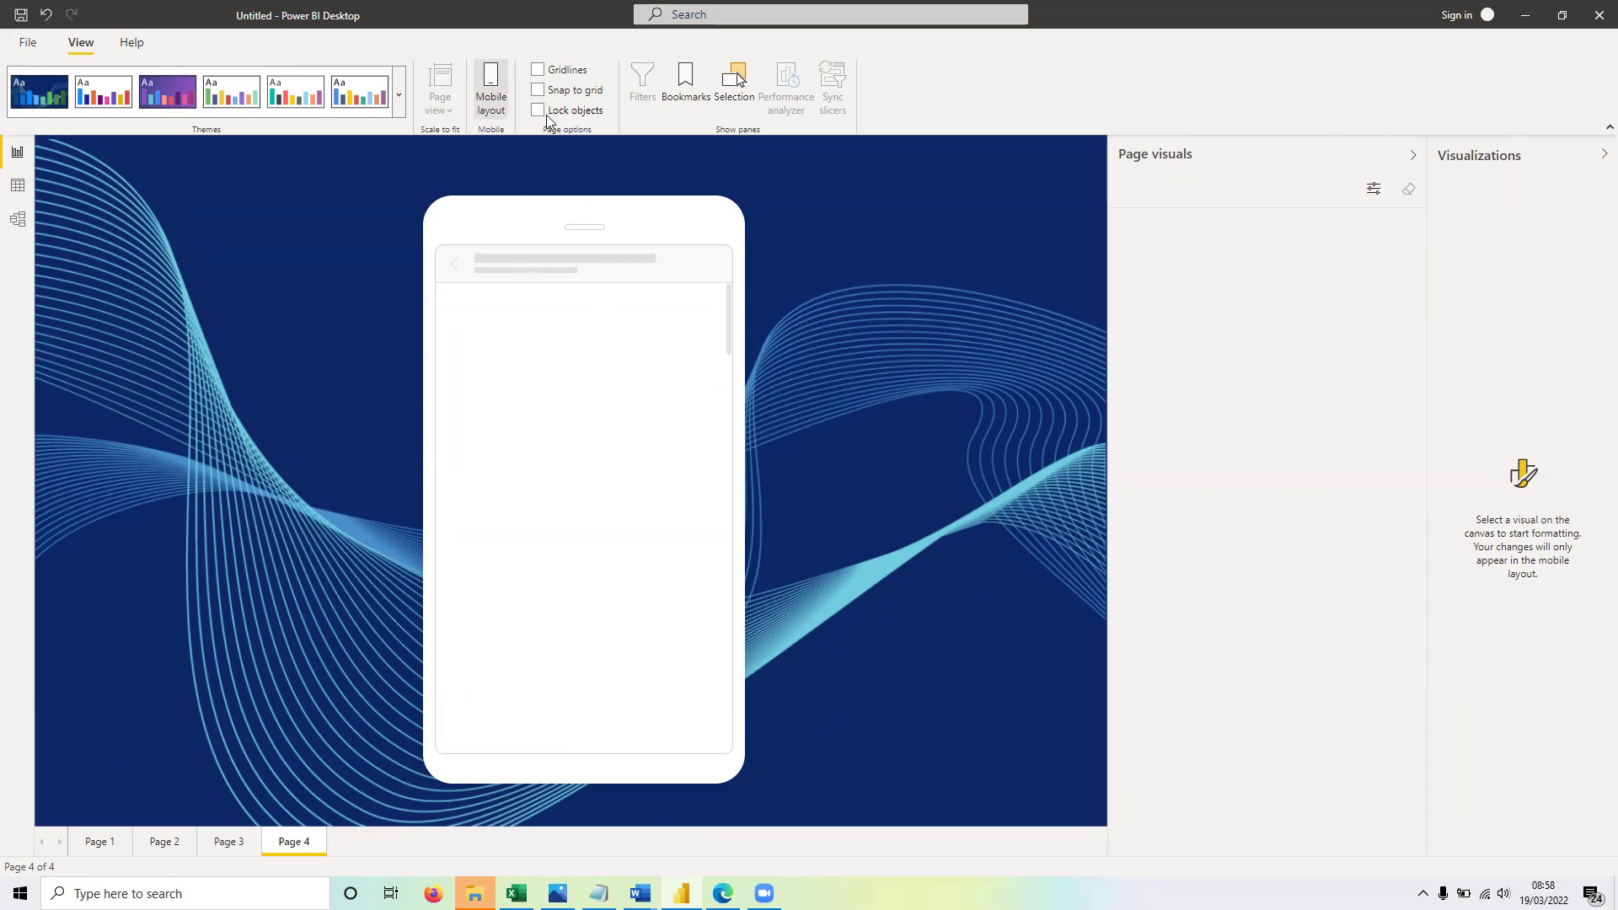